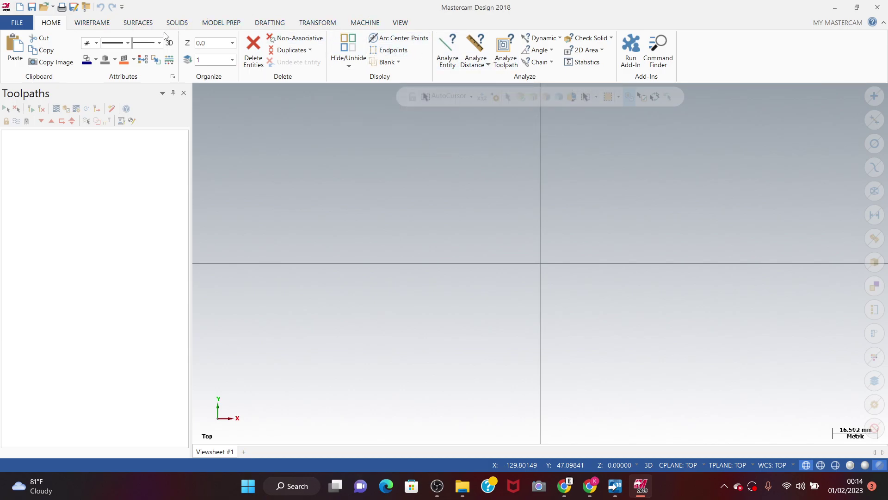
left_click(93, 22)
left_click(476, 45)
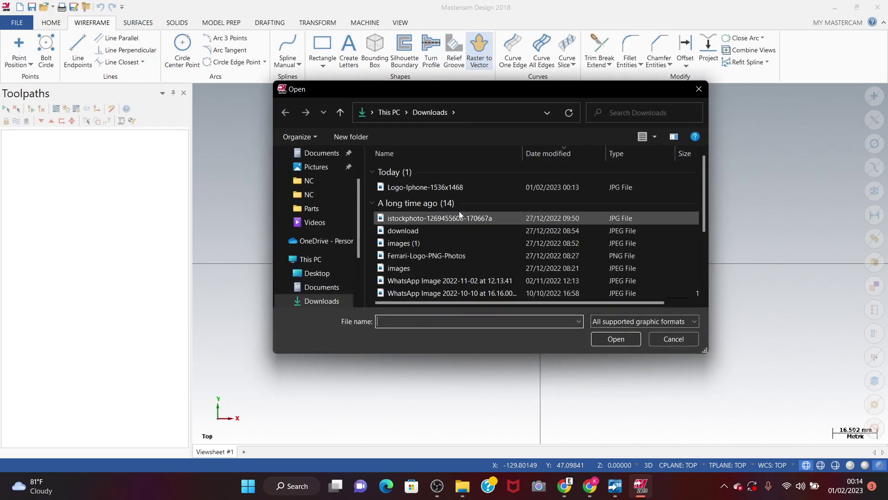
left_click(453, 188)
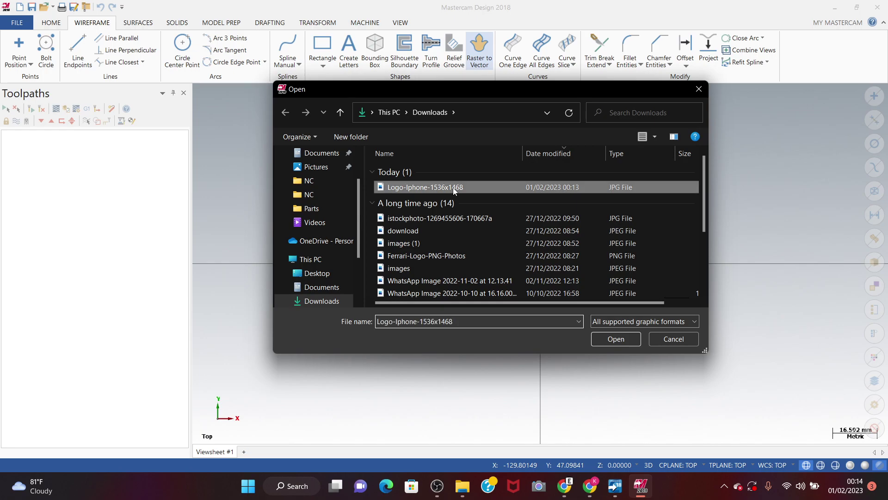
left_click(620, 339)
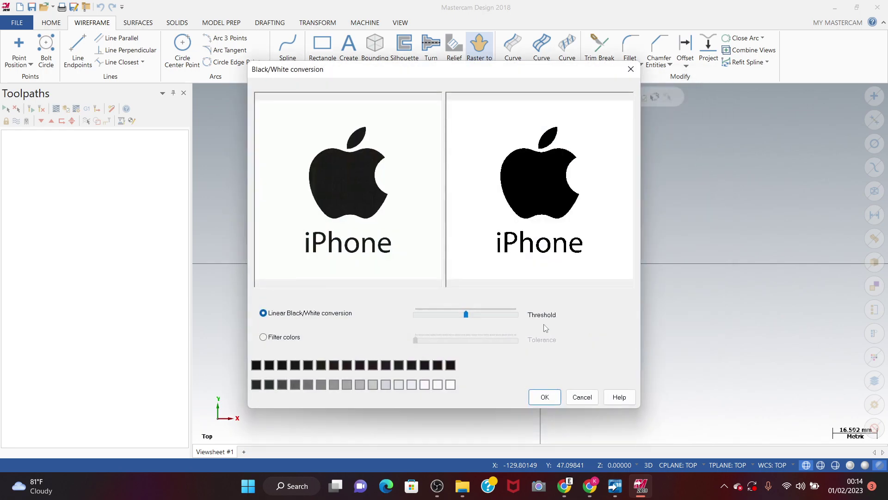
left_click(542, 397)
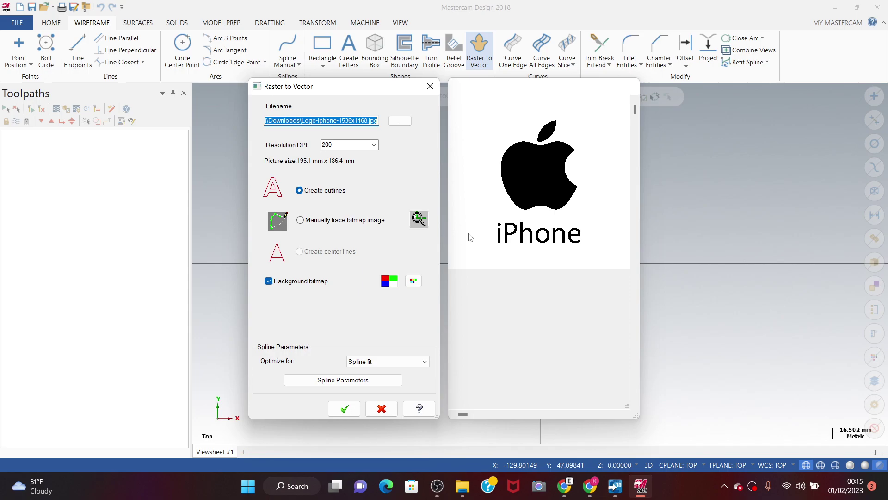
left_click(416, 362)
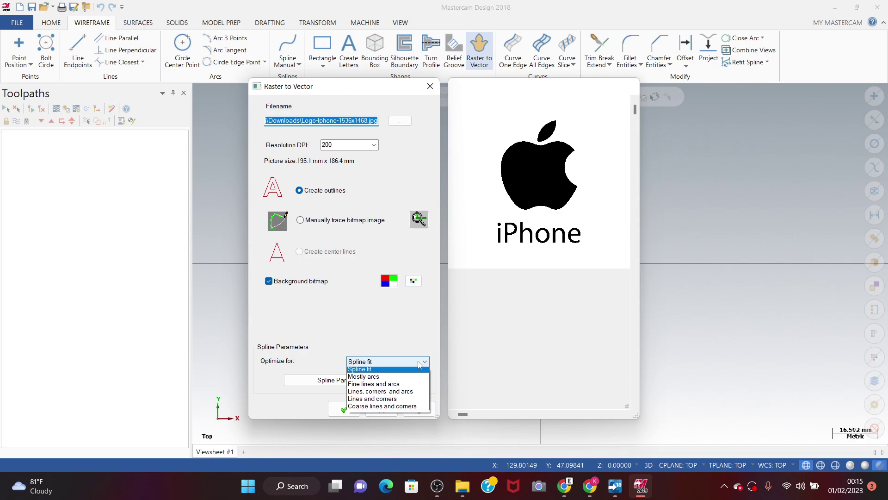
left_click(366, 372)
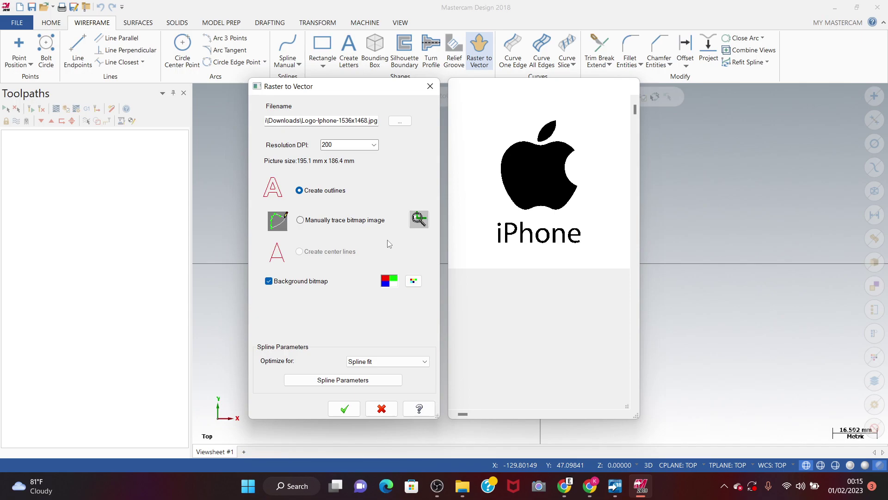
left_click(374, 145)
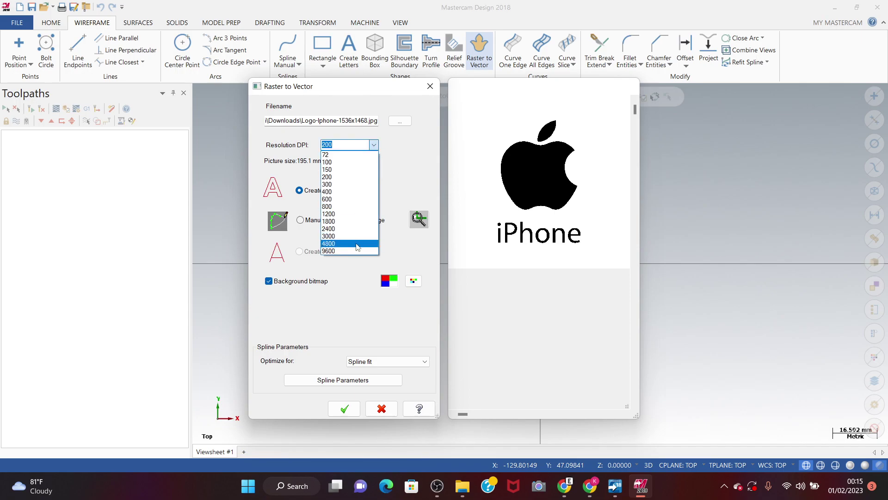
left_click(404, 175)
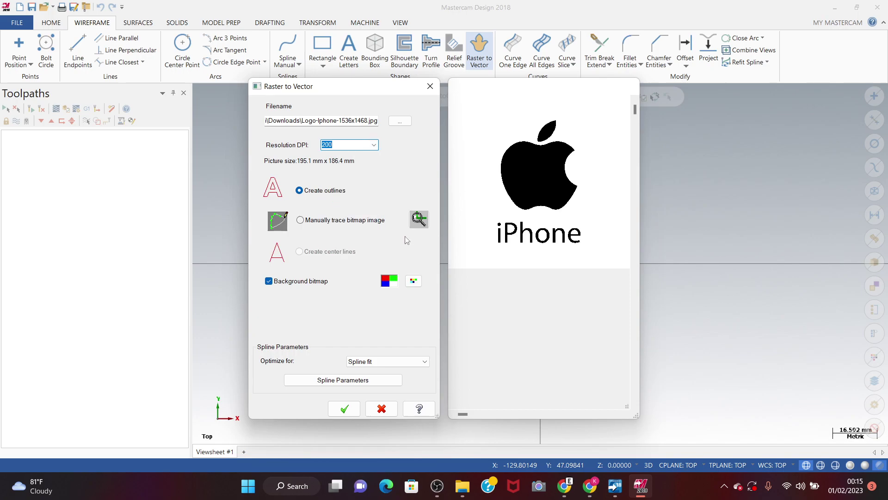
left_click(401, 121)
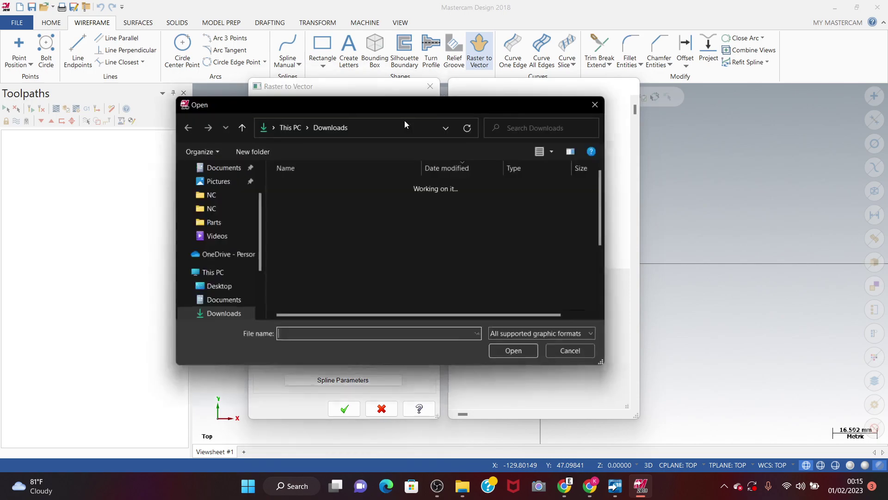
left_click(596, 105)
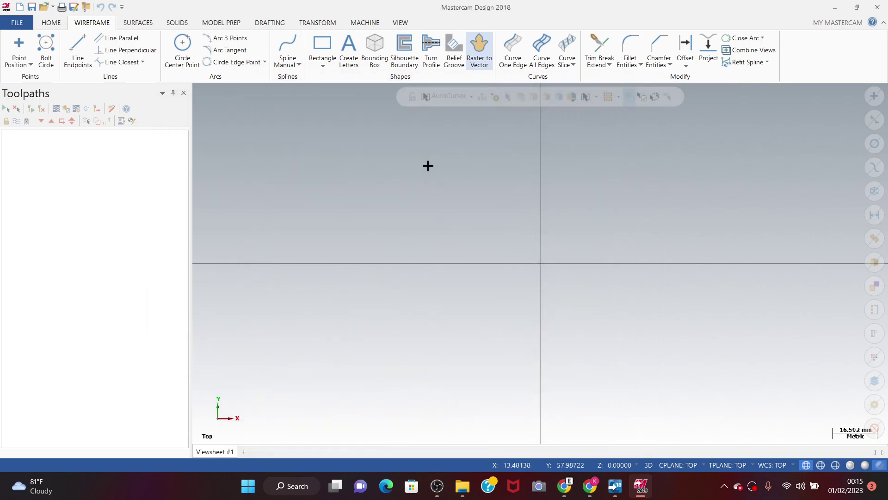
Step: Load the Logo-Iphone-1536x1468 image into Raster to Vector and accept the linear black/white conversion
left_click(488, 60)
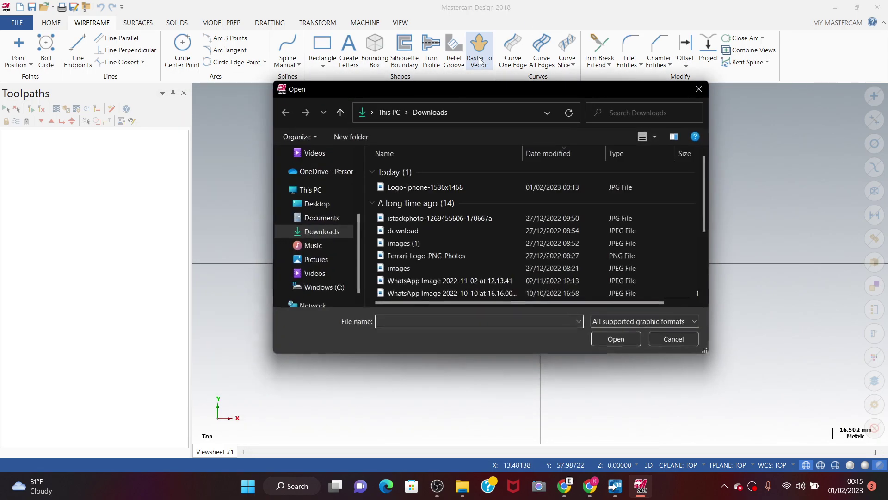
left_click(431, 189)
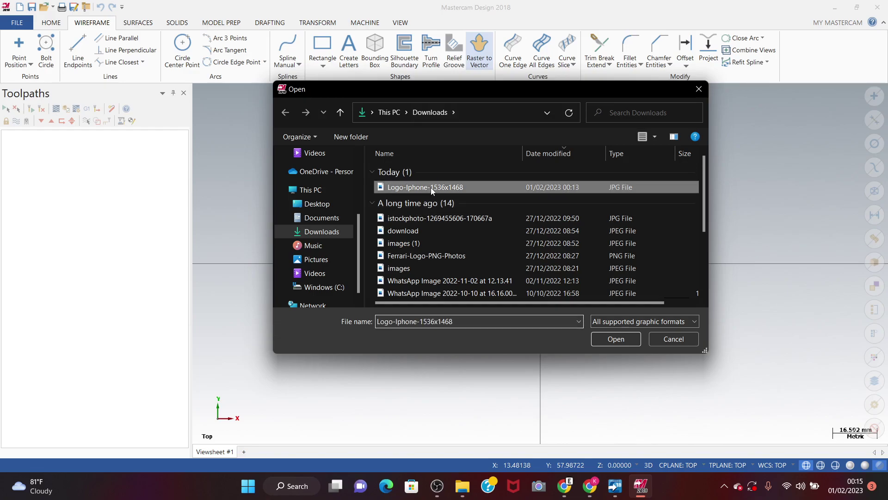
left_click(620, 339)
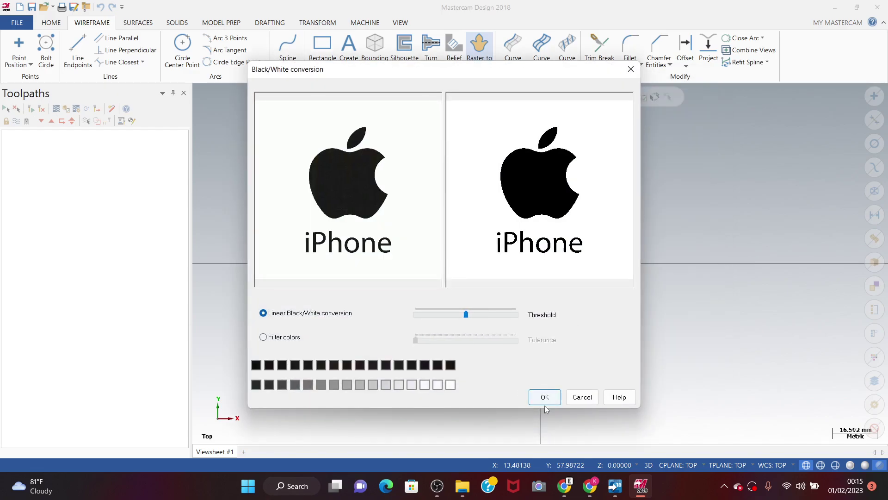
left_click(546, 396)
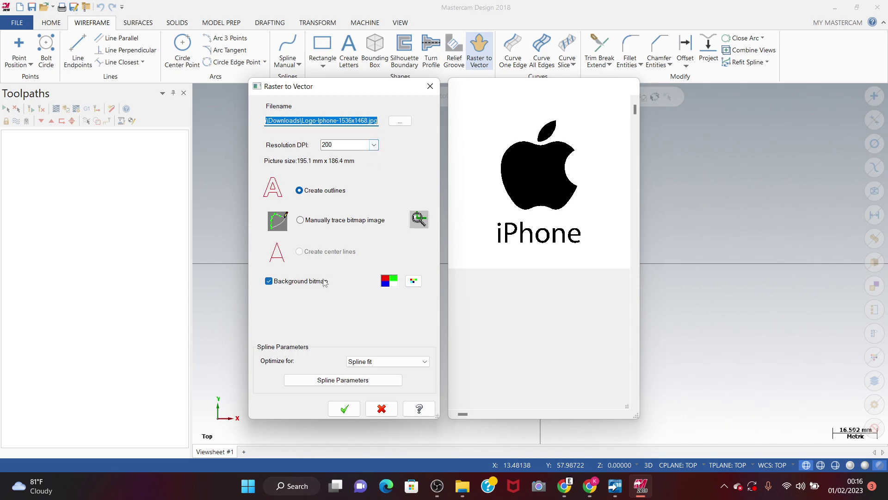
left_click(301, 219)
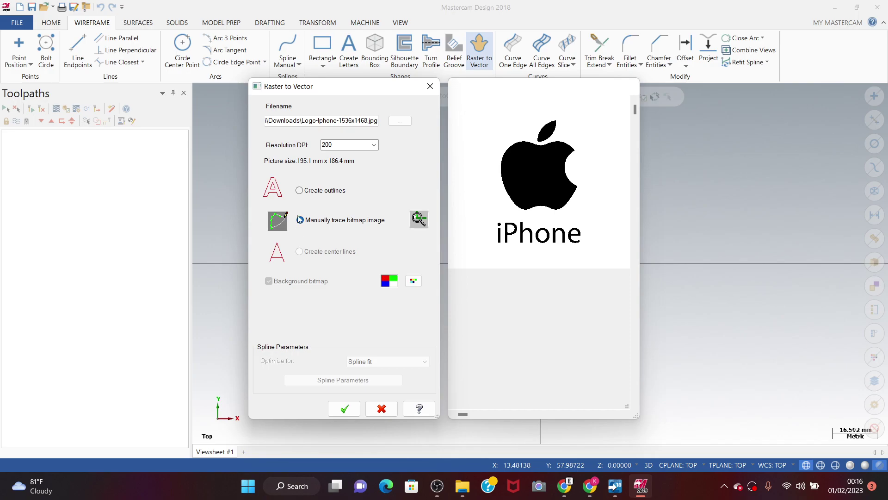
left_click(300, 191)
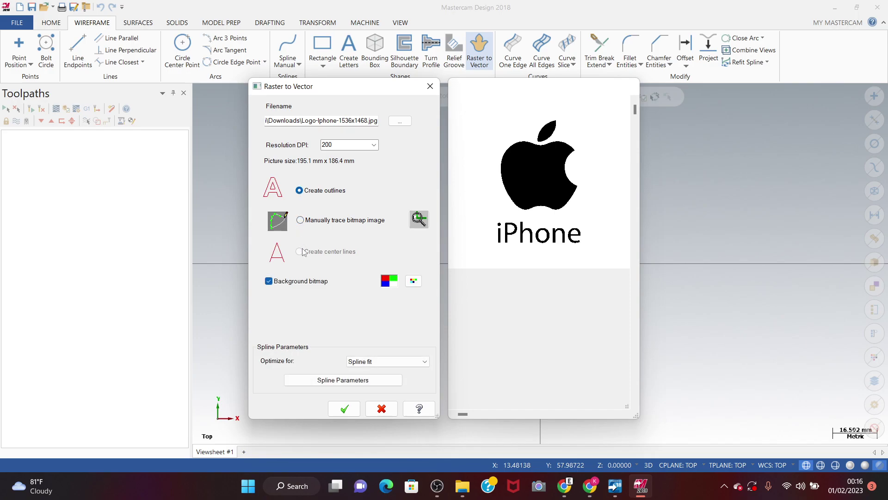
left_click(300, 220)
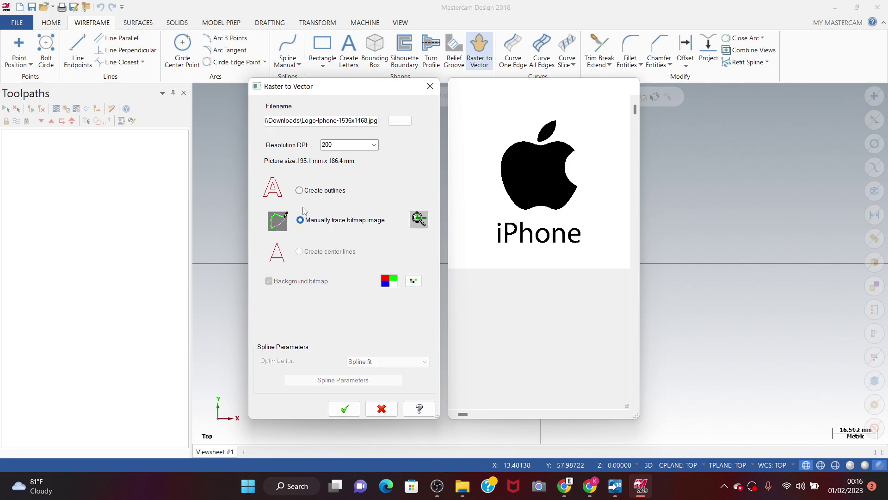
left_click(300, 191)
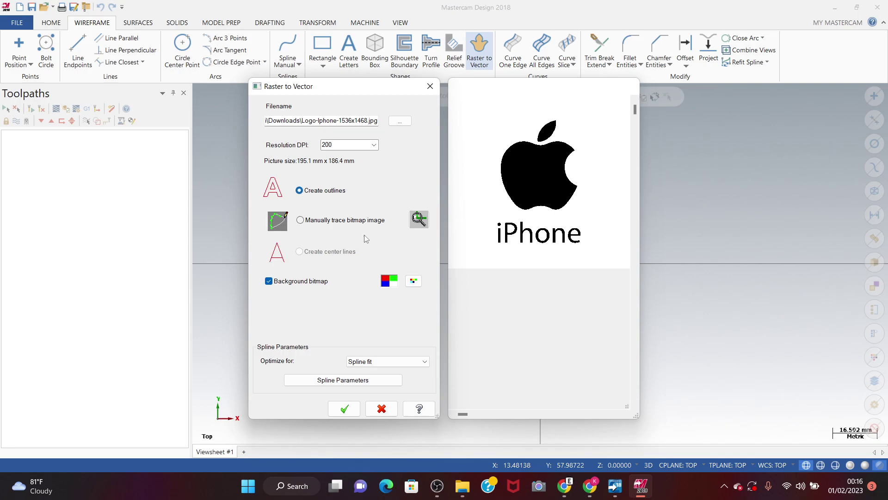
Step: Configure the spline parameters with Smooth 3.000, Smooth Filter 50.000 and Spline Tolerance 3.000
left_click(345, 380)
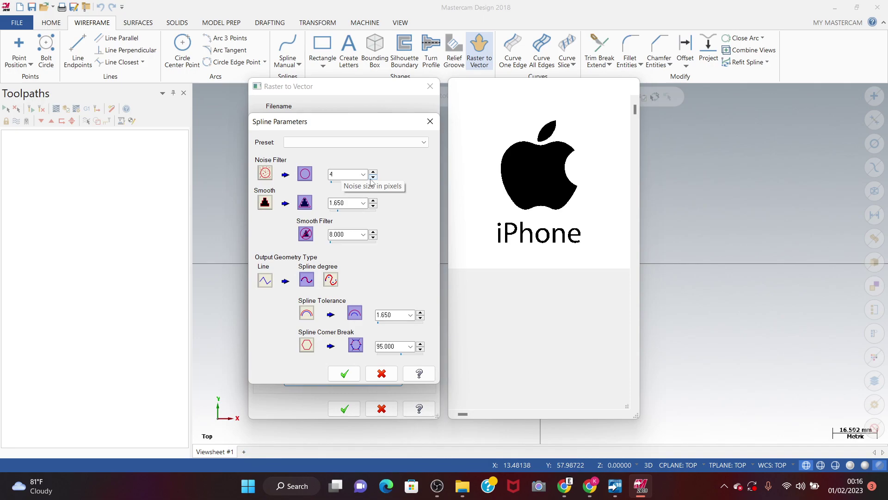
left_click(363, 203)
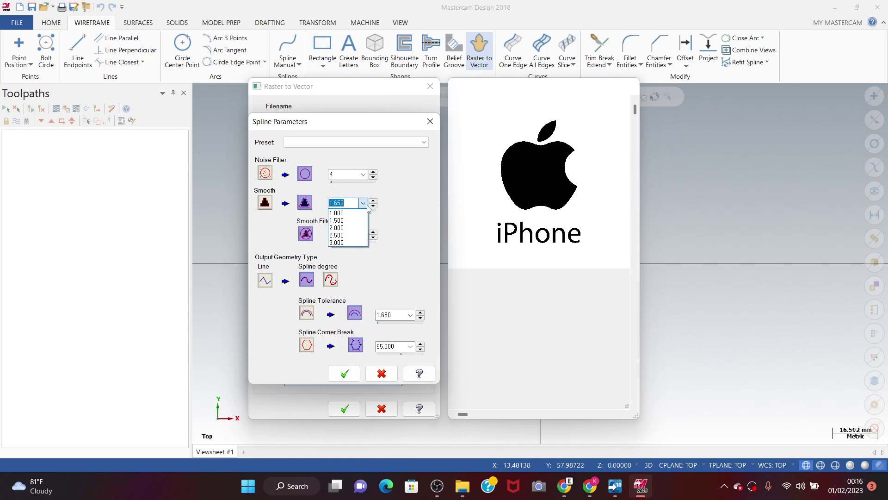
left_click(343, 247)
left_click(364, 234)
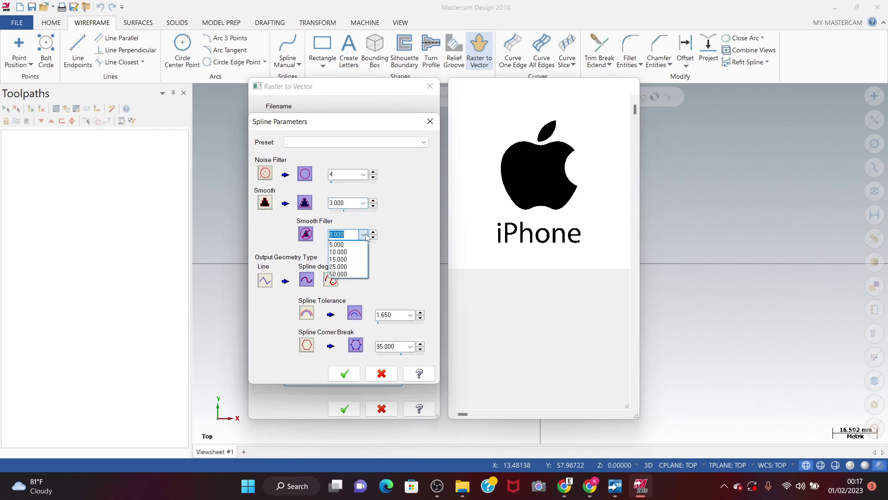
left_click(350, 273)
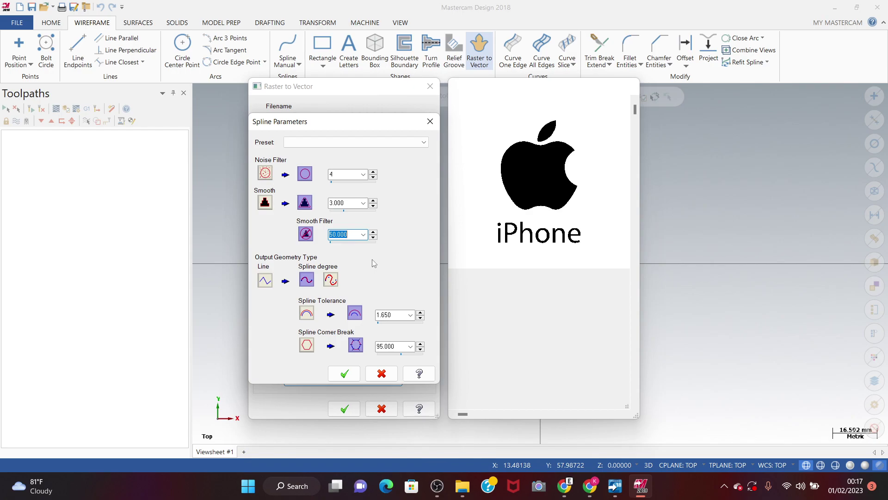
left_click(409, 315)
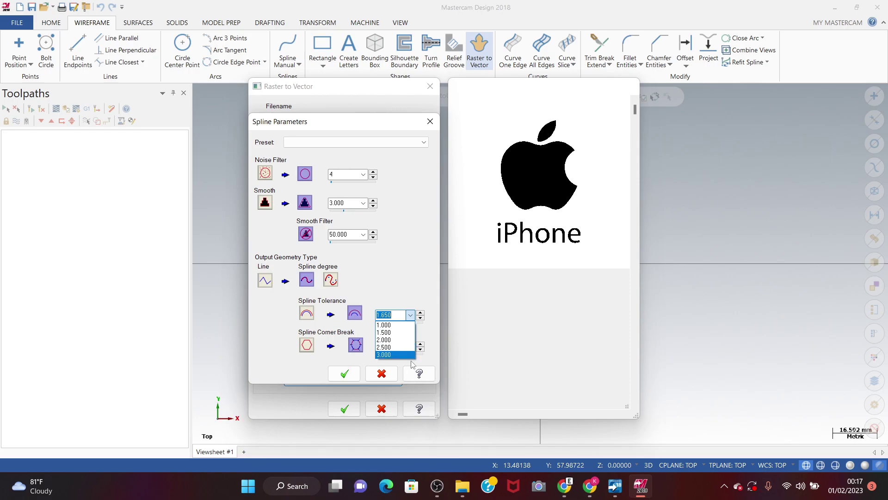
left_click(387, 354)
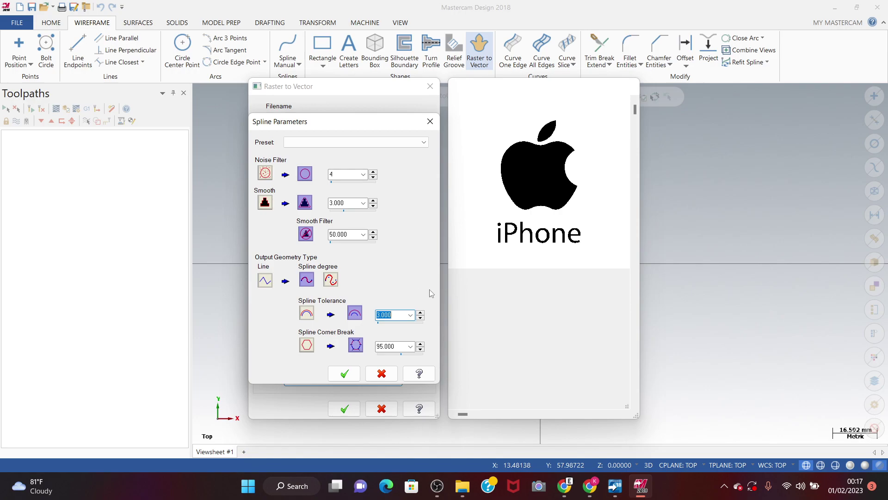
left_click(357, 375)
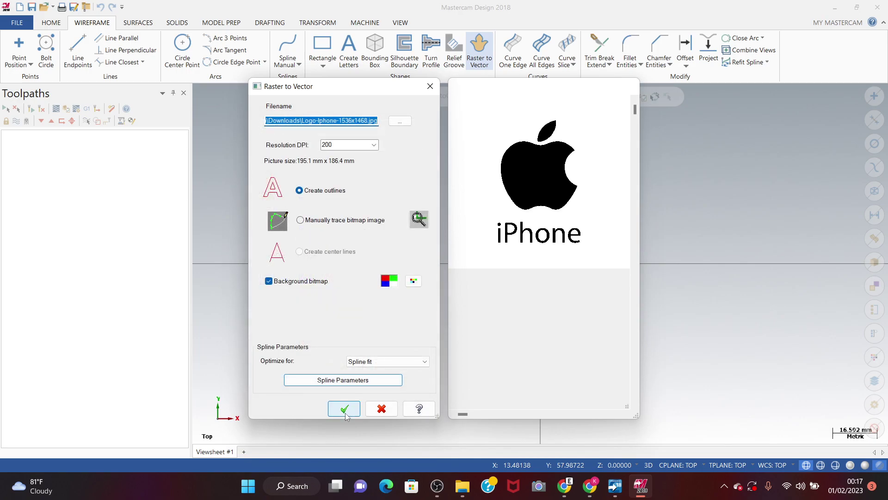
Step: Generate the logo's vector outlines, accept the geometry without adjustments and exit Rast2vec
left_click(345, 410)
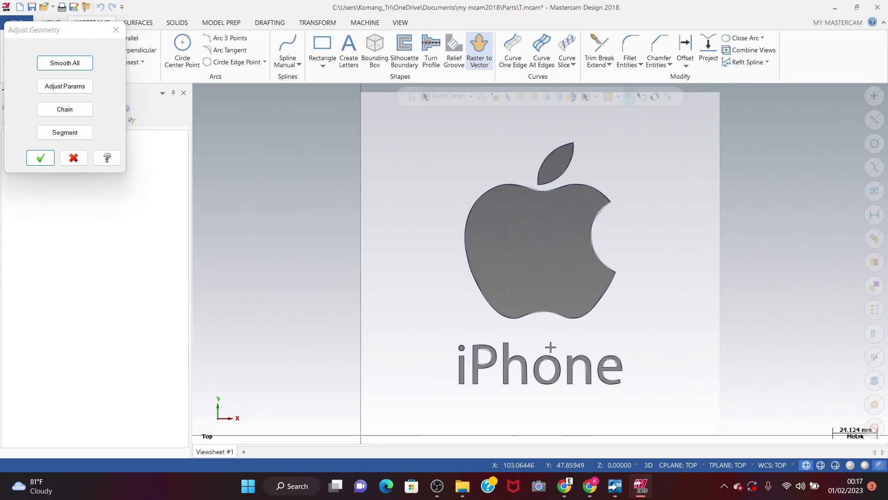
left_click(40, 158)
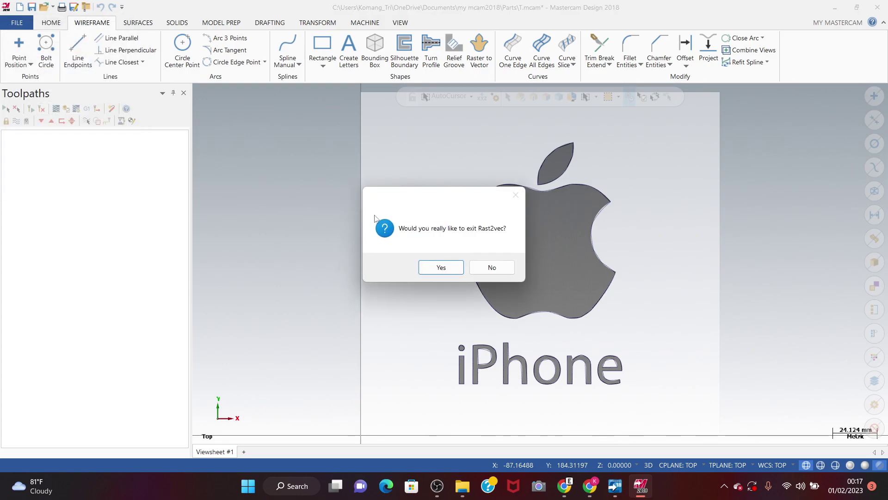
left_click(451, 270)
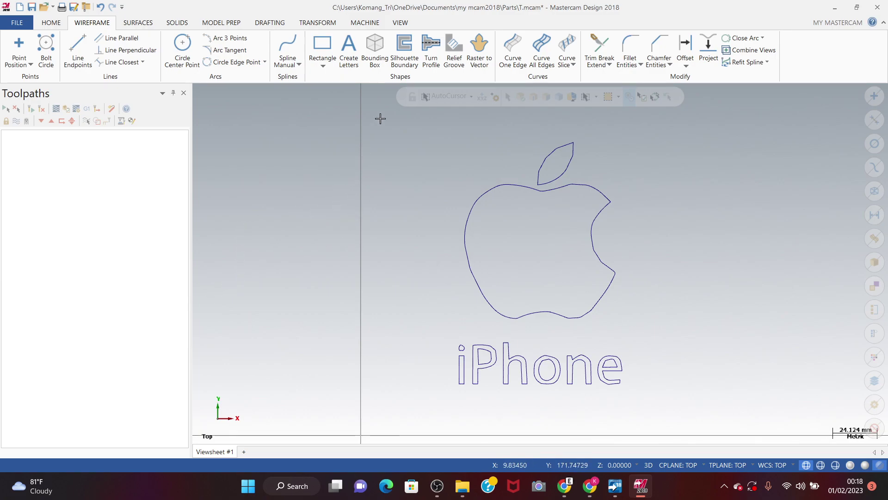
Step: Draw a rectangle about 185 mm wide and 163 mm high from the origin, enclosing the apple logo and iPhone text
left_click(322, 44)
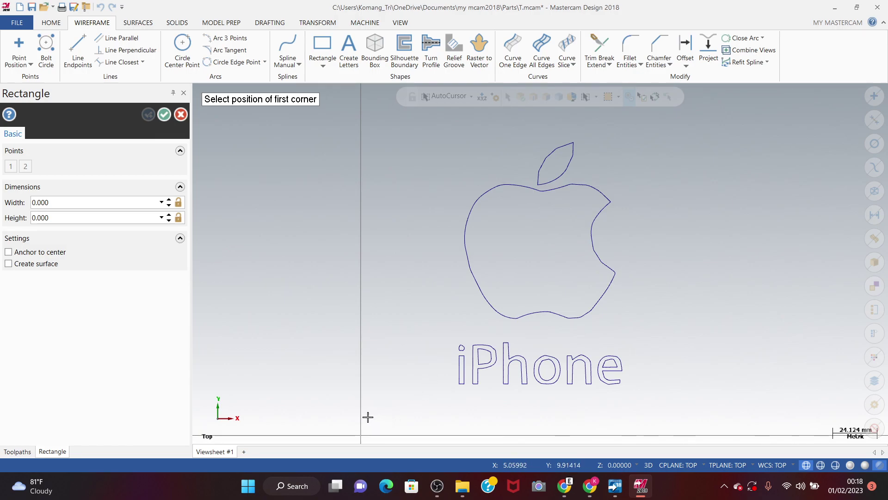
left_click(360, 435)
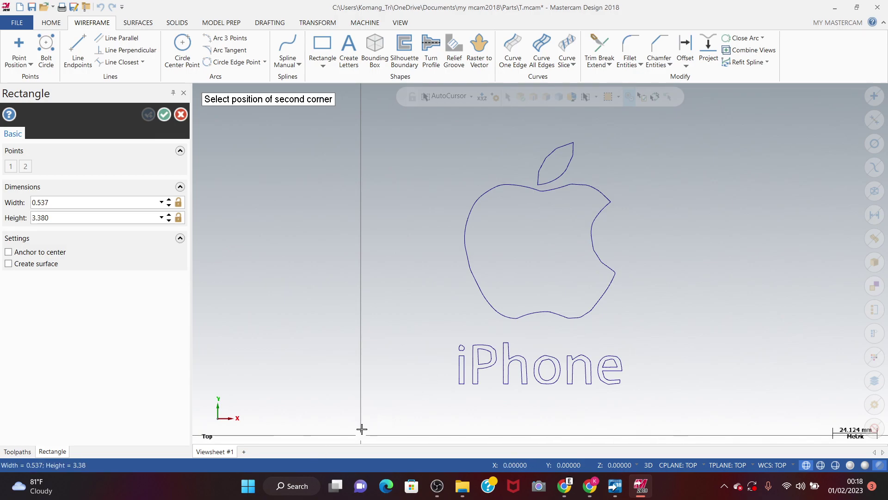
left_click(702, 134)
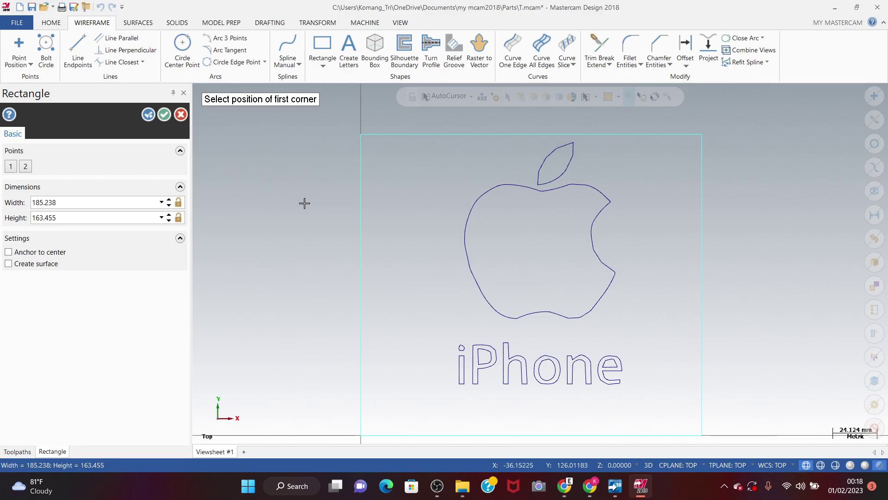
left_click(164, 115)
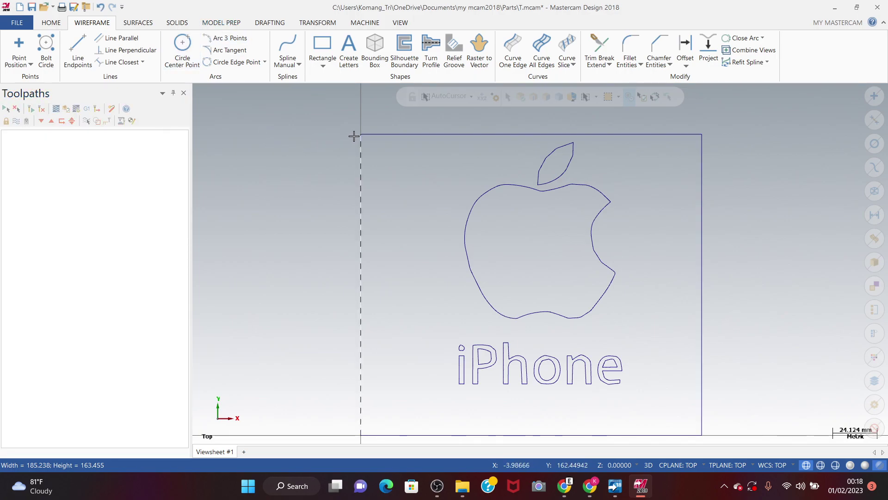
Step: Add the default mill machine to the part
left_click(365, 22)
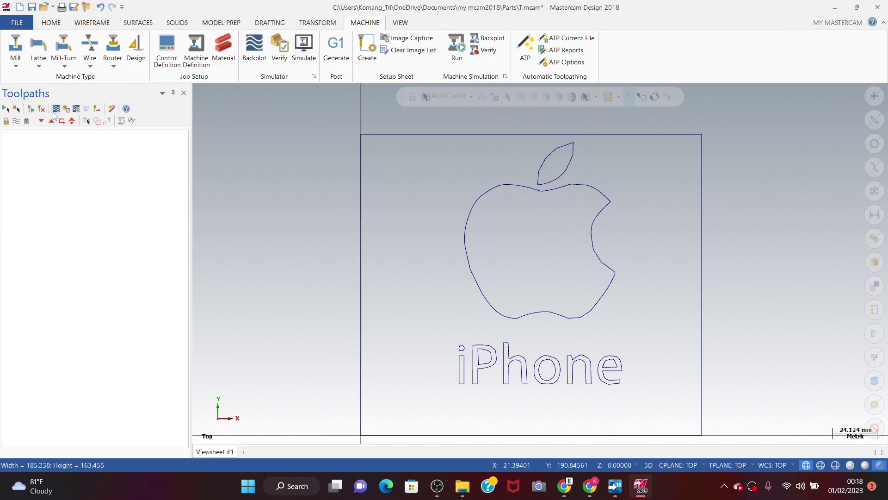
left_click(21, 59)
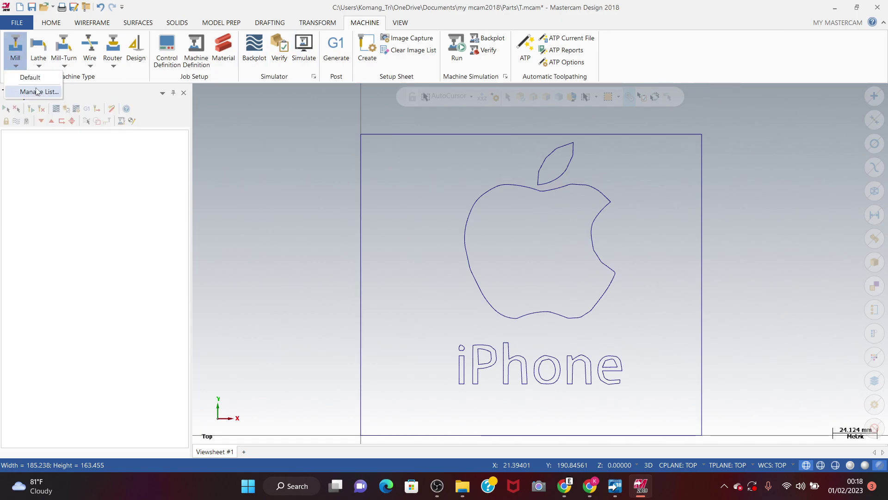
left_click(23, 80)
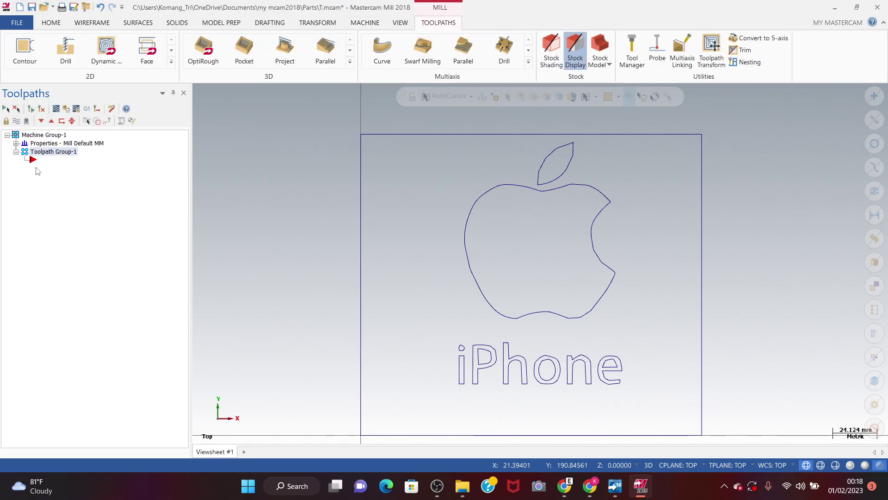
Step: Define a rectangular stock sized to all entities, with a thickness of 15 mm in Z
left_click(16, 144)
left_click(57, 176)
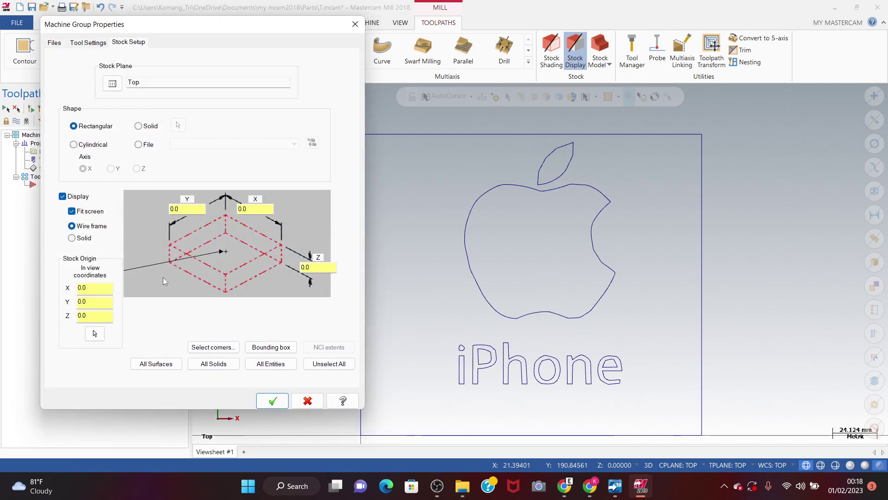
left_click(268, 364)
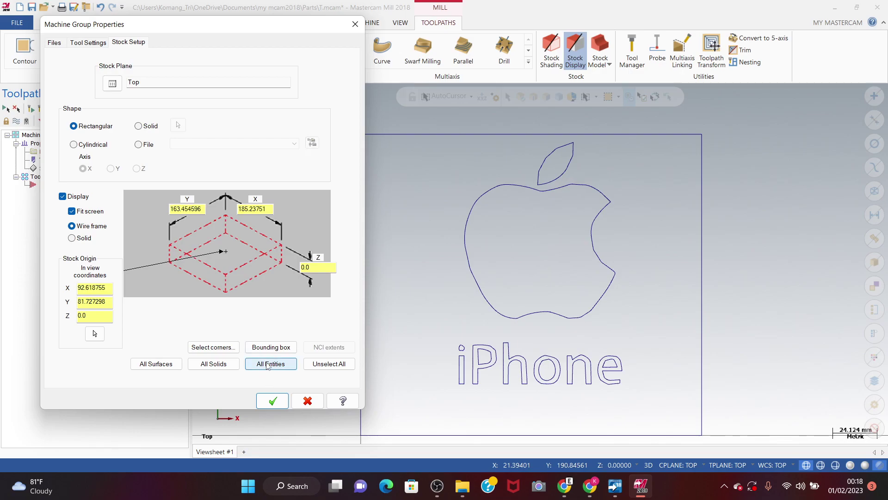
left_click(324, 266)
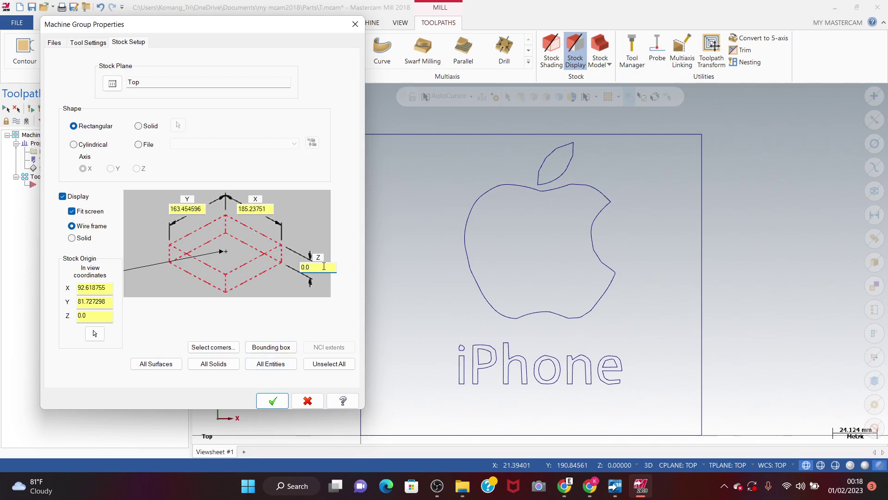
key("BackSpace")
key("BackSpace")
key("BackSpace")
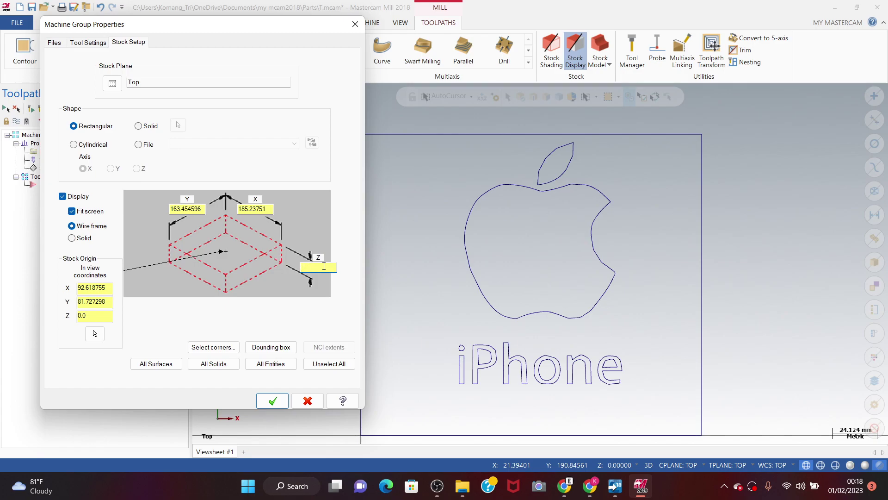
type("15")
key("Tab")
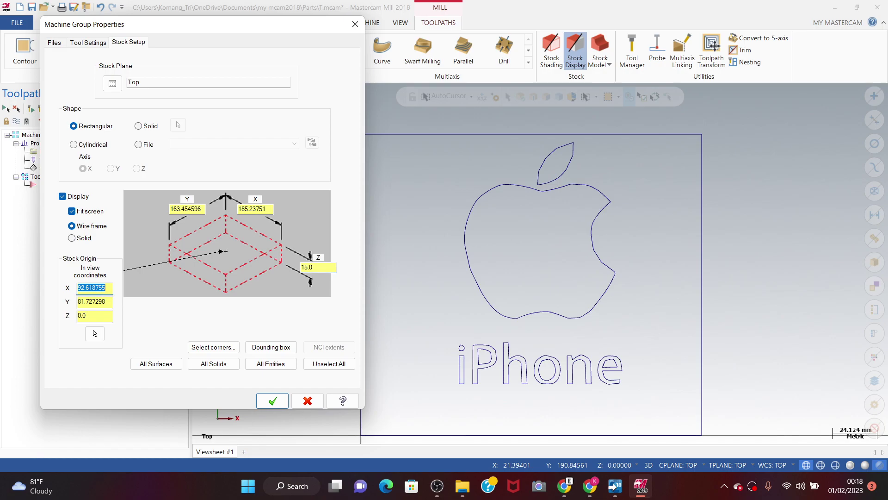
left_click(272, 400)
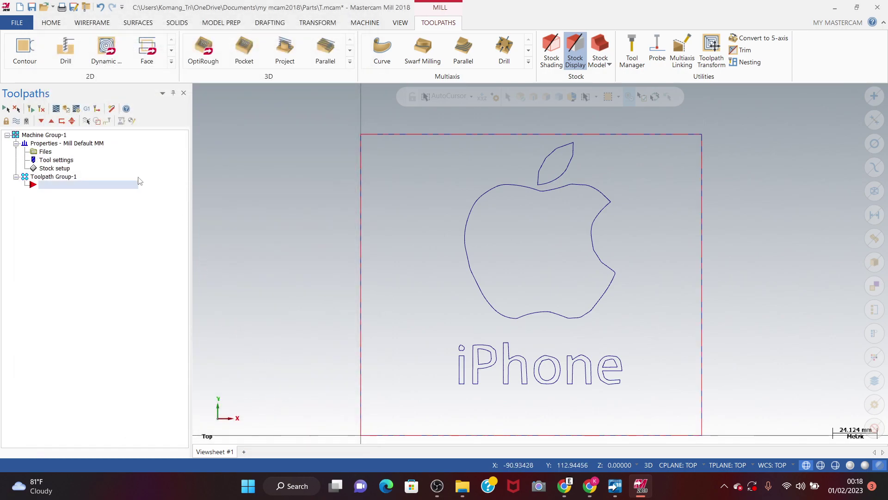
Step: Start a Face toolpath and chain the rectangle enclosing the logo and iPhone text
left_click(147, 52)
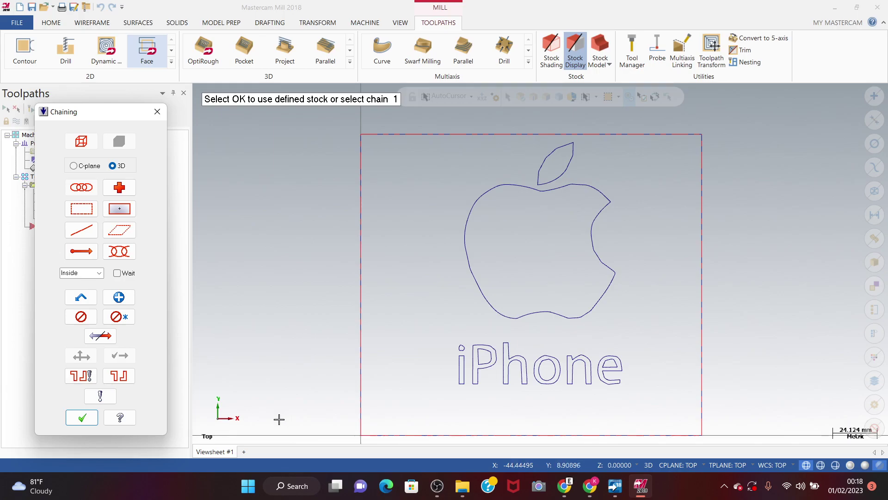
left_click(360, 139)
left_click(81, 417)
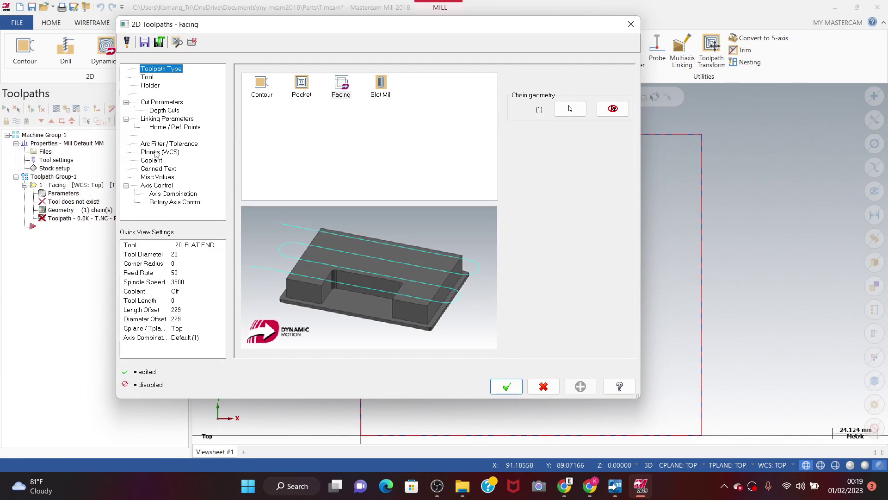
Step: Assign the 42 mm face mill from the tool library to the facing operation
left_click(147, 76)
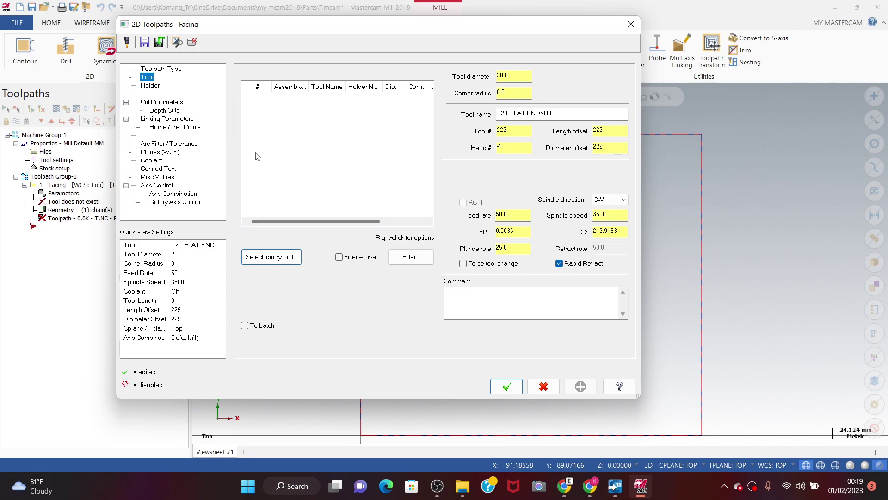
left_click(274, 256)
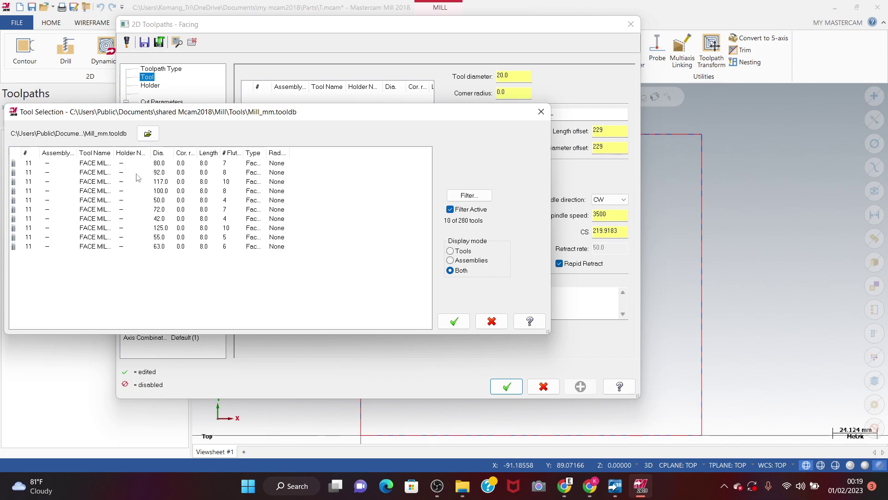
left_click(159, 218)
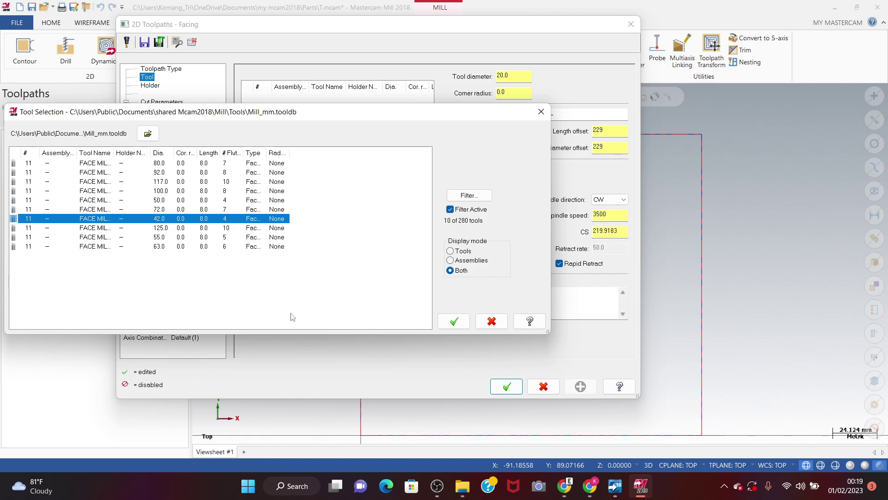
left_click(454, 320)
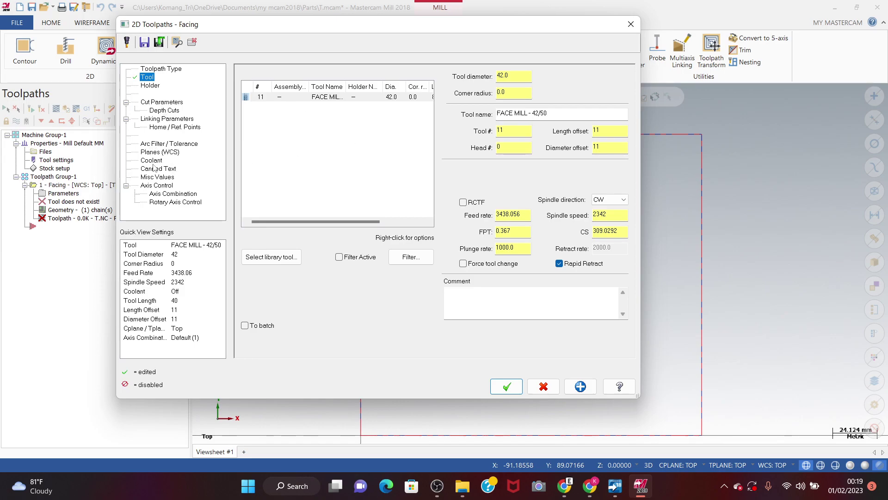
Step: Set the stock to leave on floors to 0 in the facing cut parameters
left_click(150, 85)
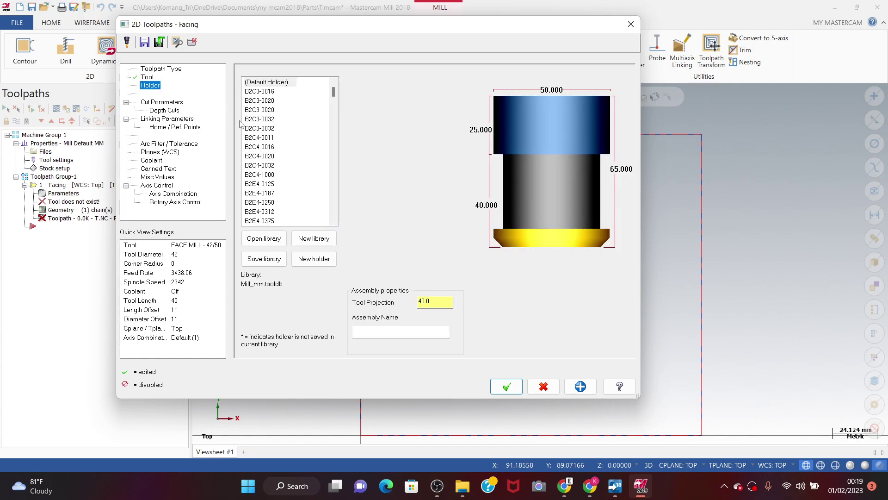
left_click(175, 104)
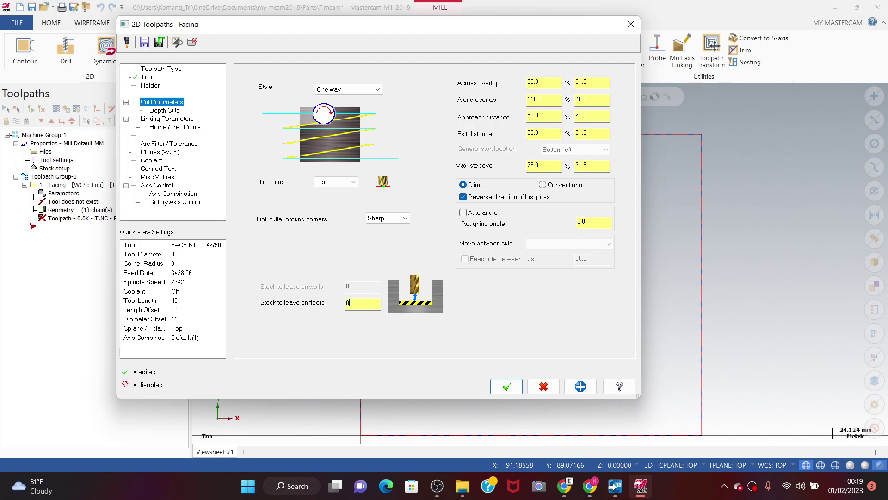
key("Return")
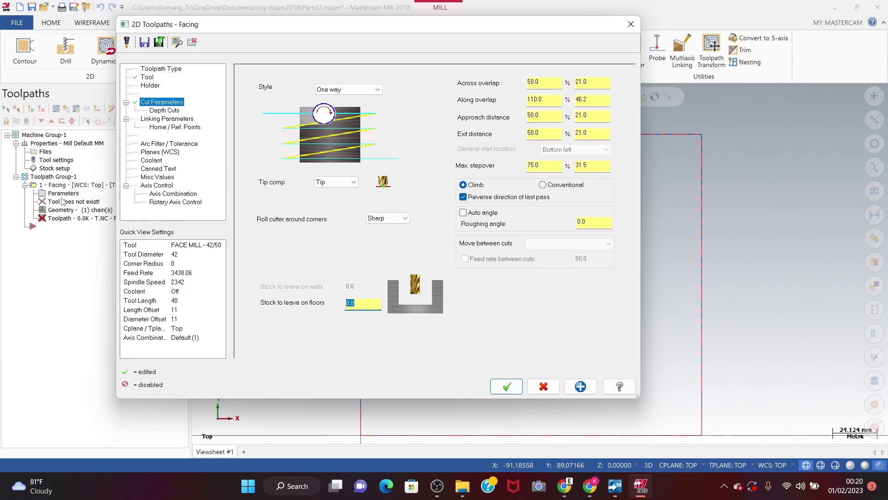
Step: Set the maximum rough step of the facing depth cuts to 0.01 mm
left_click(163, 111)
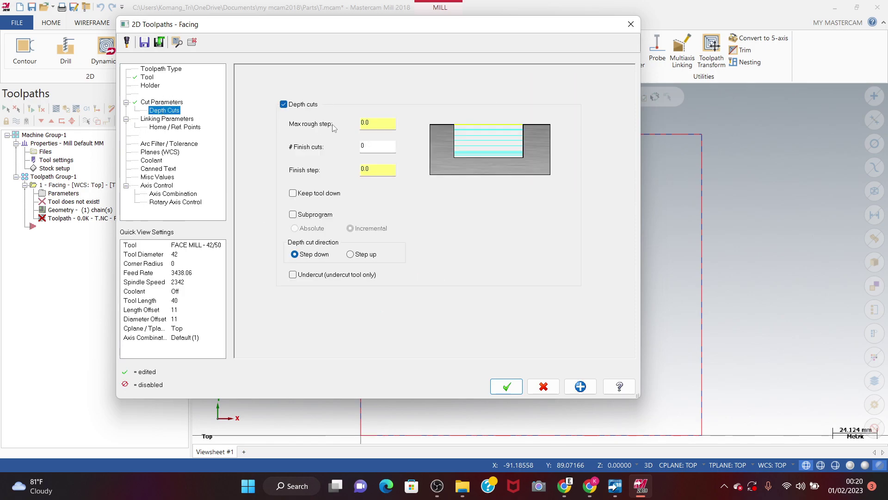
left_click(373, 120)
key("BackSpace")
key("Tab")
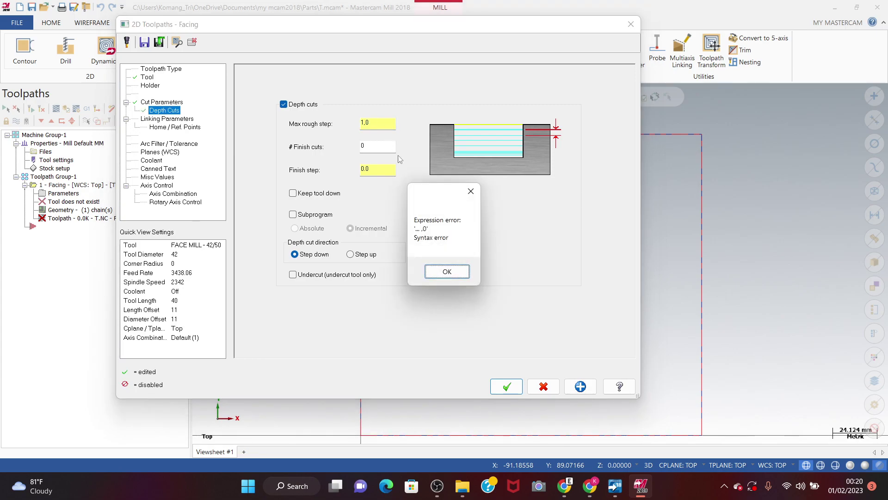
left_click(471, 190)
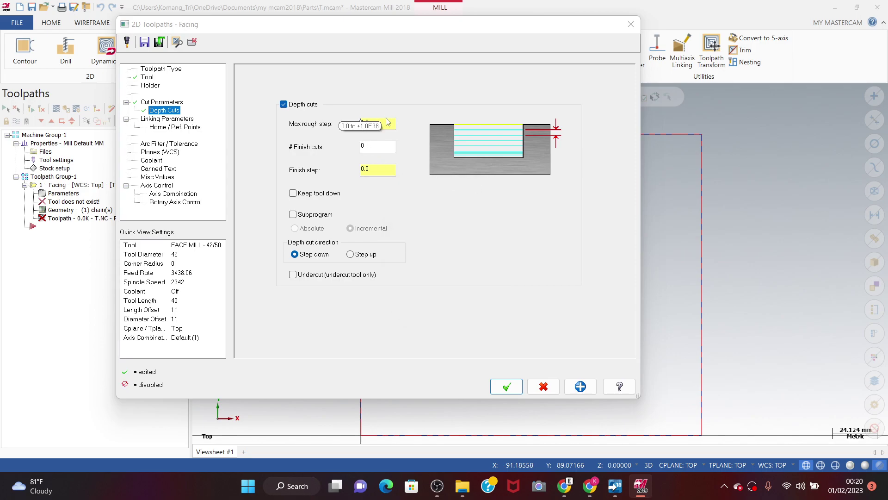
double_click(387, 122)
type("0.")
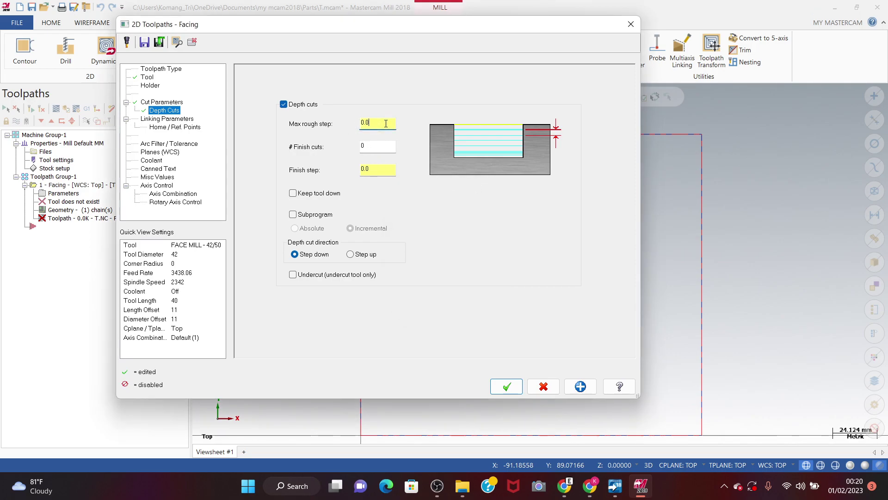
type("1")
key("Return")
Step: Make the facing operation's retract, feed plane and depth absolute, and enter a negative cutting depth
left_click(156, 119)
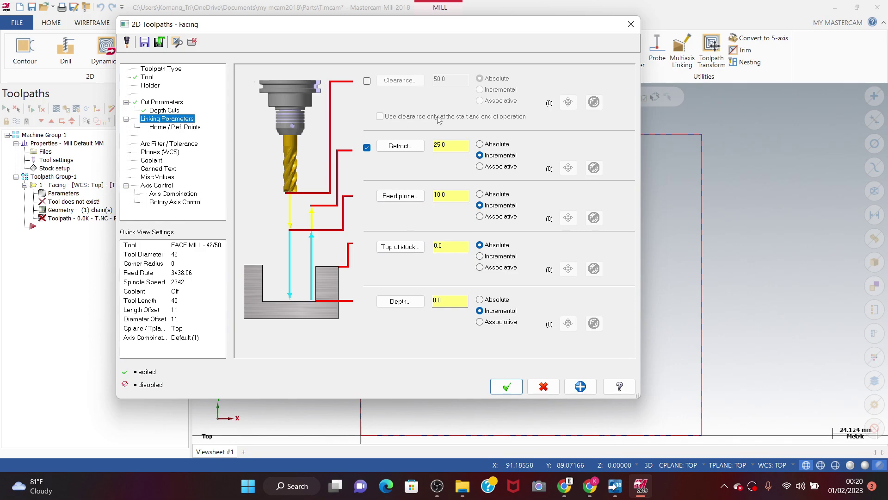
left_click(479, 144)
left_click(479, 193)
left_click(479, 299)
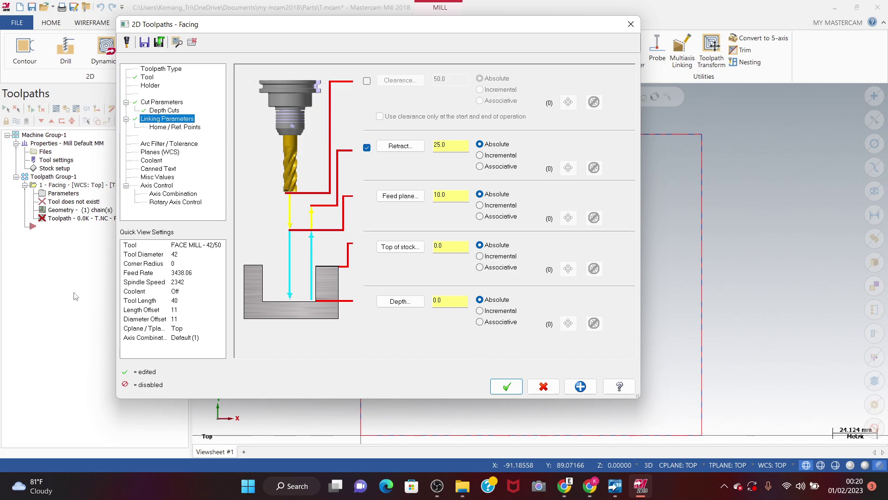
left_click(454, 301)
type("-")
type("0")
key("Return")
Step: Turn on flood coolant and generate the facing toolpath
left_click(172, 127)
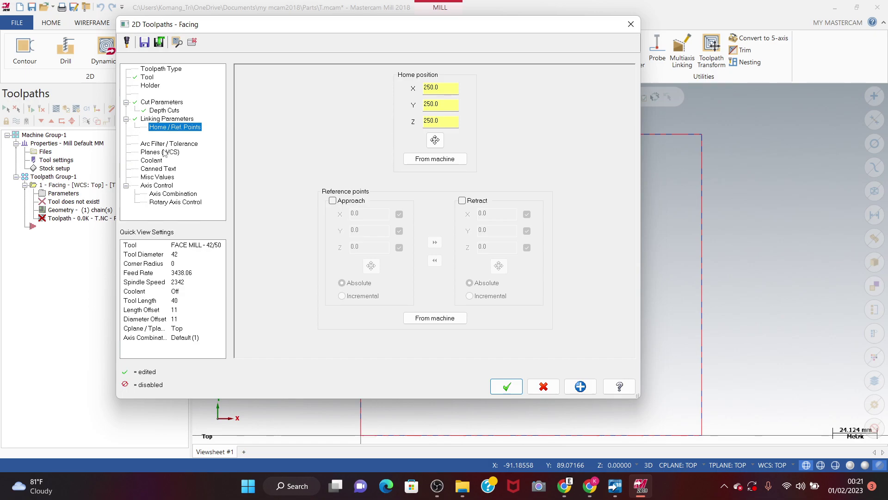
left_click(166, 143)
left_click(157, 152)
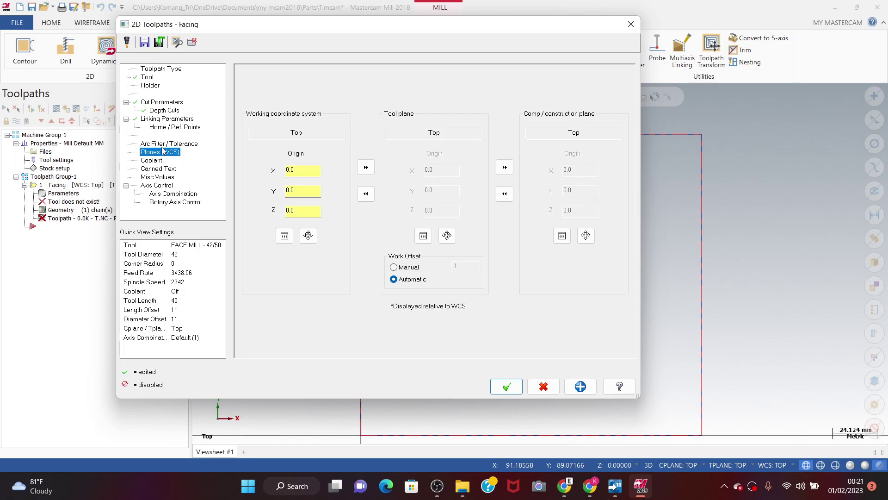
left_click(158, 161)
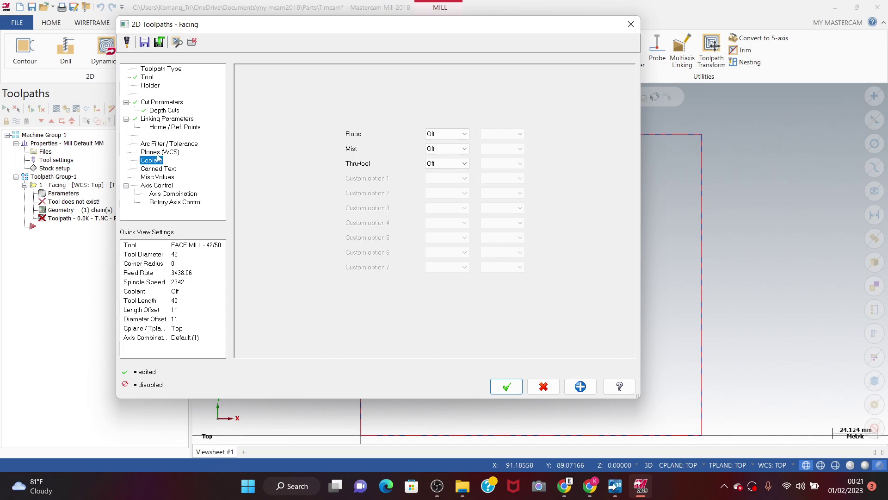
left_click(465, 134)
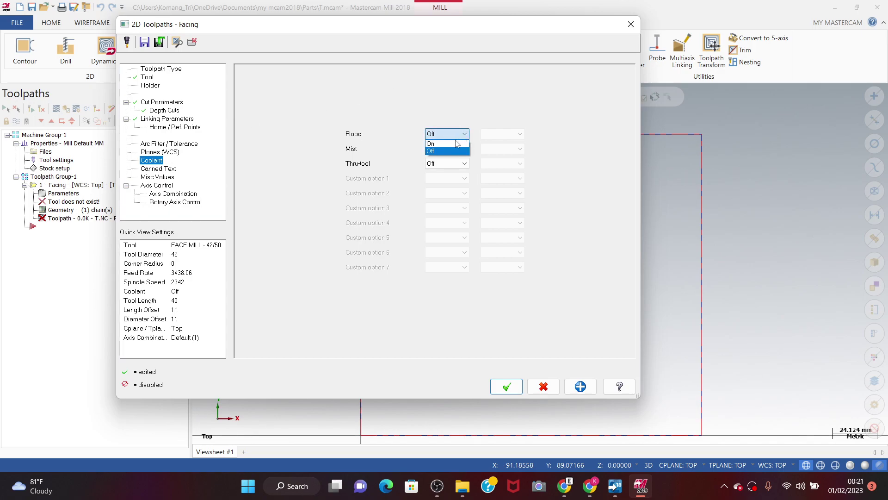
left_click(451, 146)
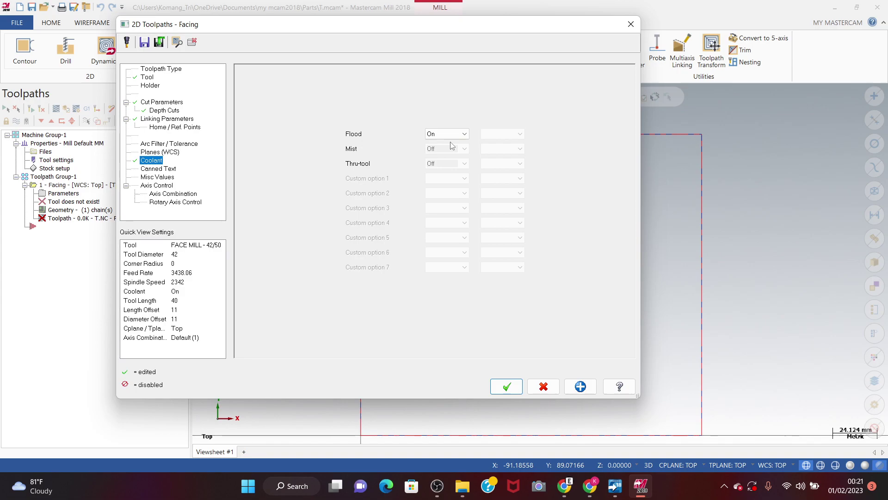
left_click(508, 386)
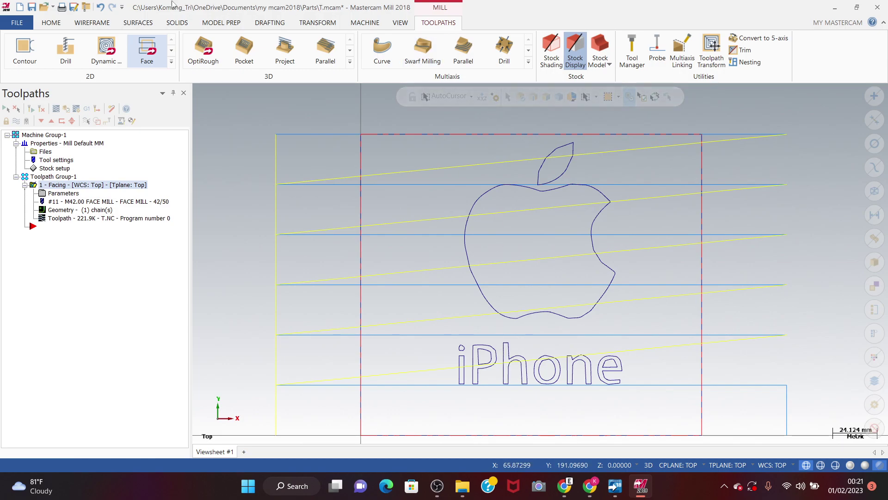
Step: Draw a second rectangle about 190 mm wide and 166 mm high, starting from the existing frame's upper-left corner
left_click(102, 26)
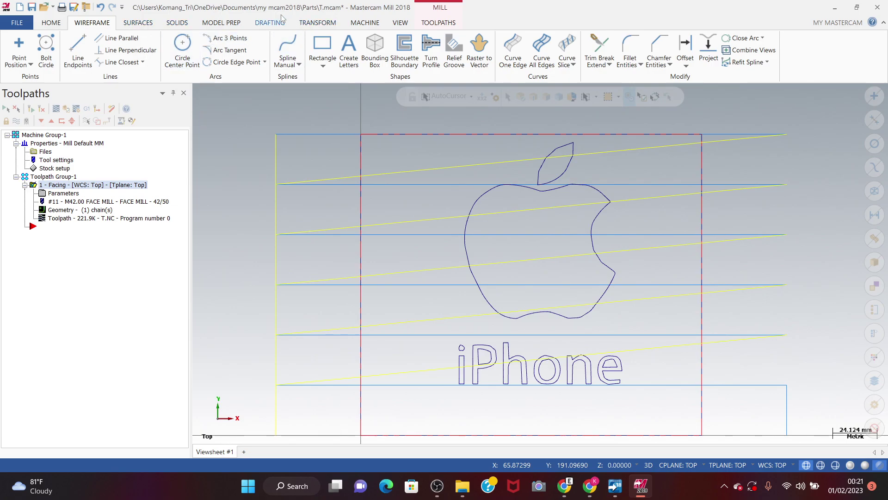
left_click(329, 52)
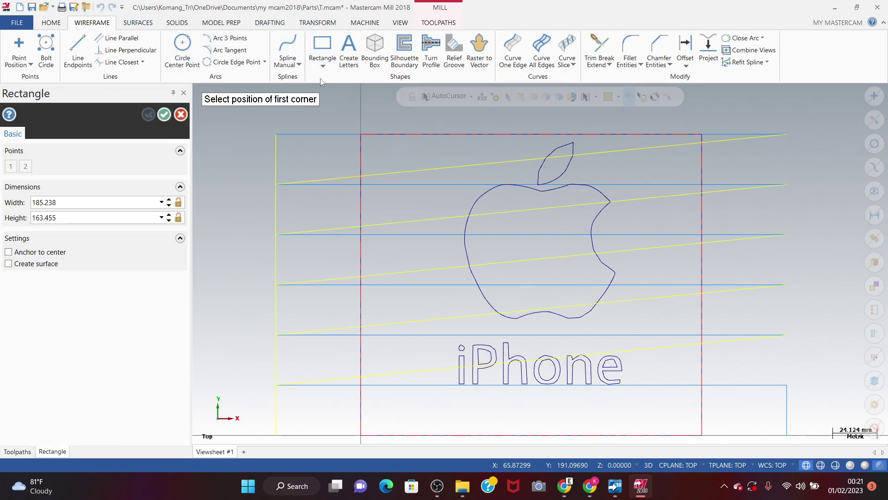
left_click(360, 134)
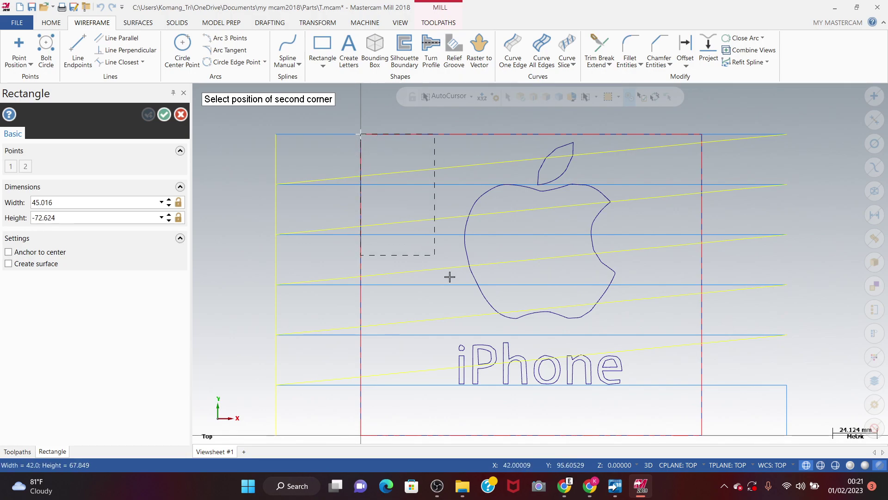
left_click(709, 439)
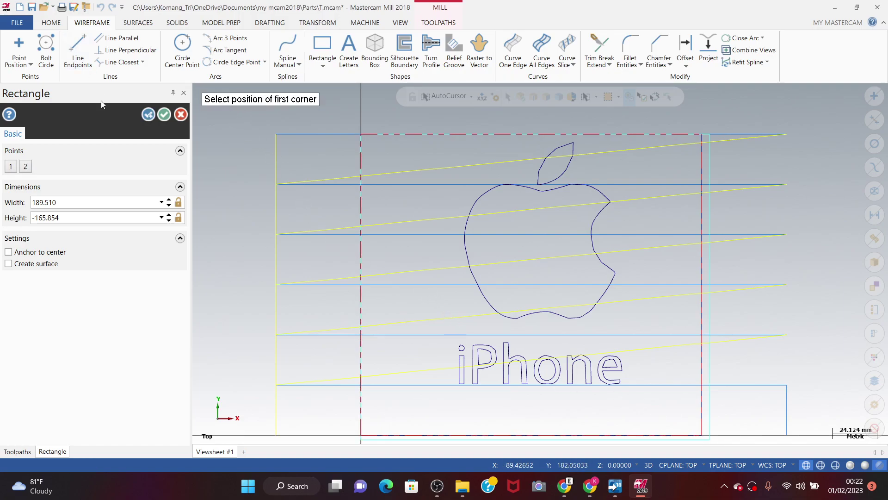
left_click(164, 115)
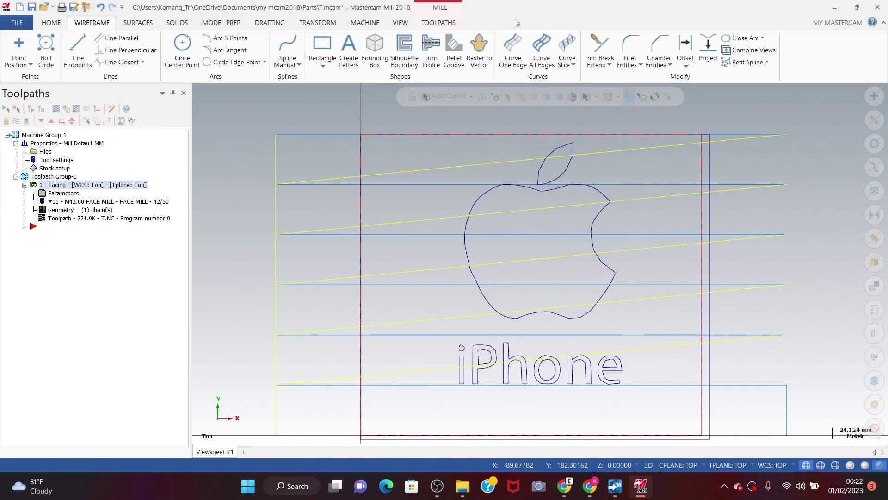
Step: Start a 2D Area Mill toolpath and chain the larger outer rectangle as its machining region
left_click(438, 23)
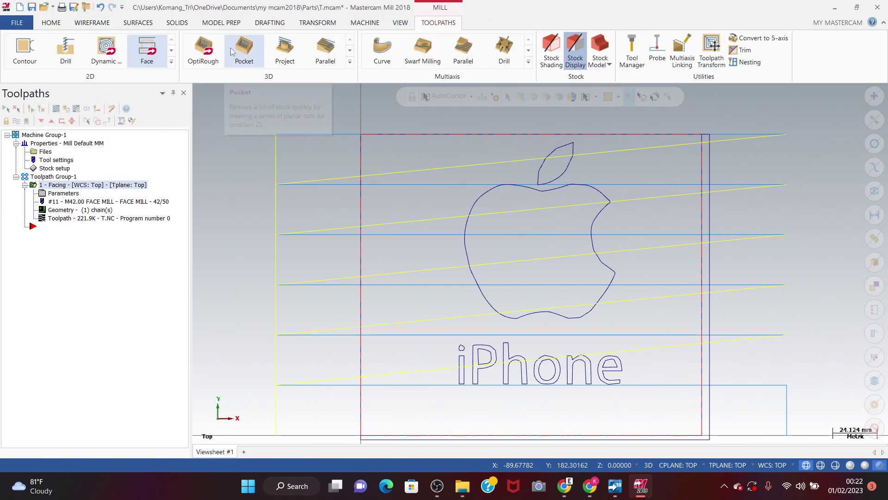
left_click(175, 62)
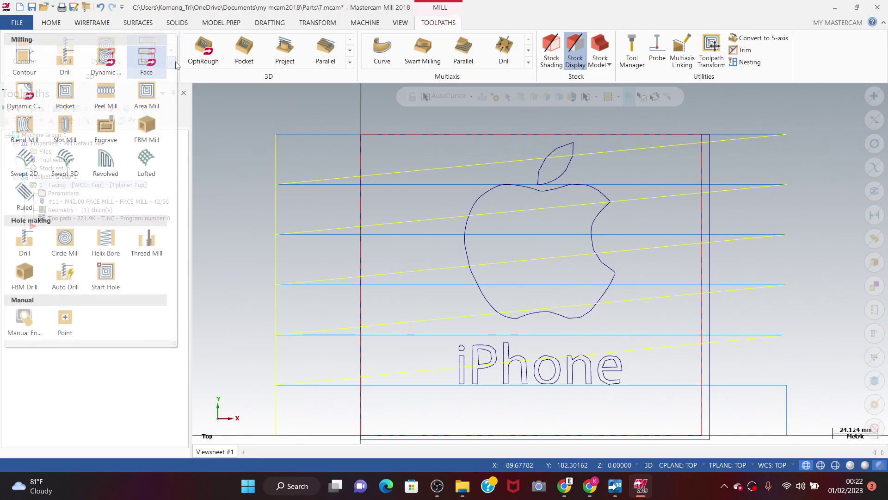
left_click(156, 105)
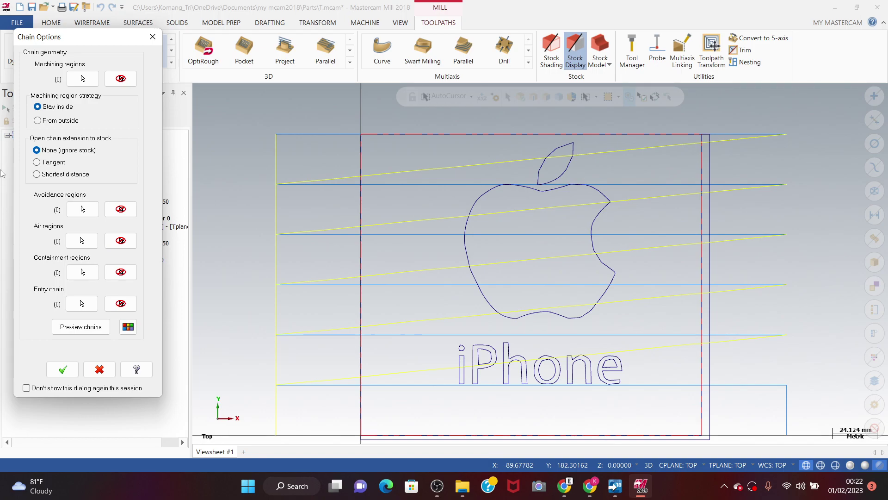
left_click(82, 79)
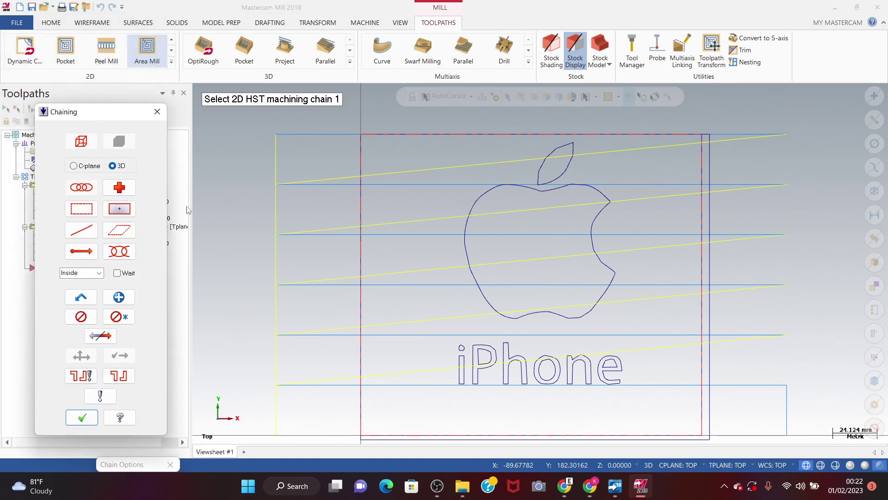
left_click(359, 144)
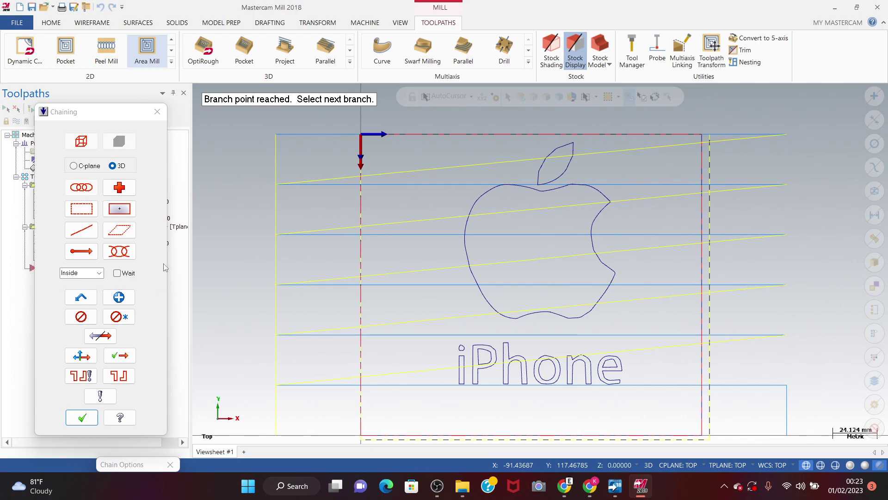
left_click(82, 418)
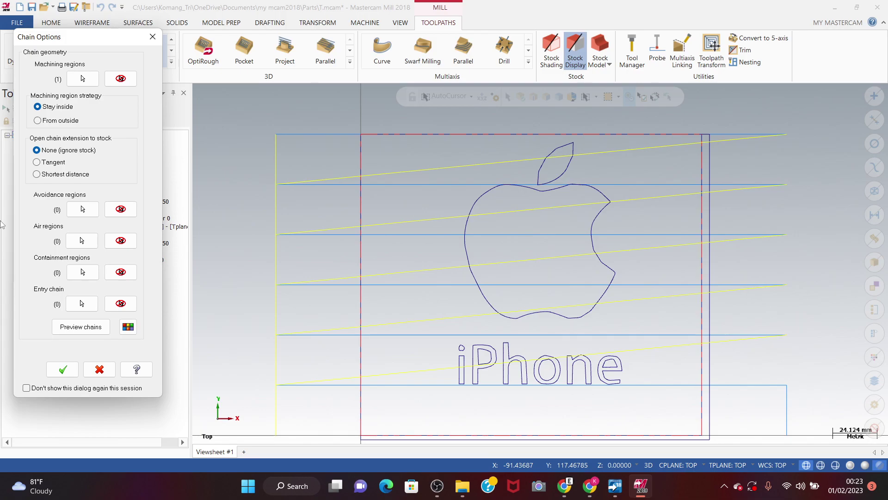
Step: Set the apple body and leaf outlines as avoidance regions, preview the chains and accept the chain geometry
left_click(82, 209)
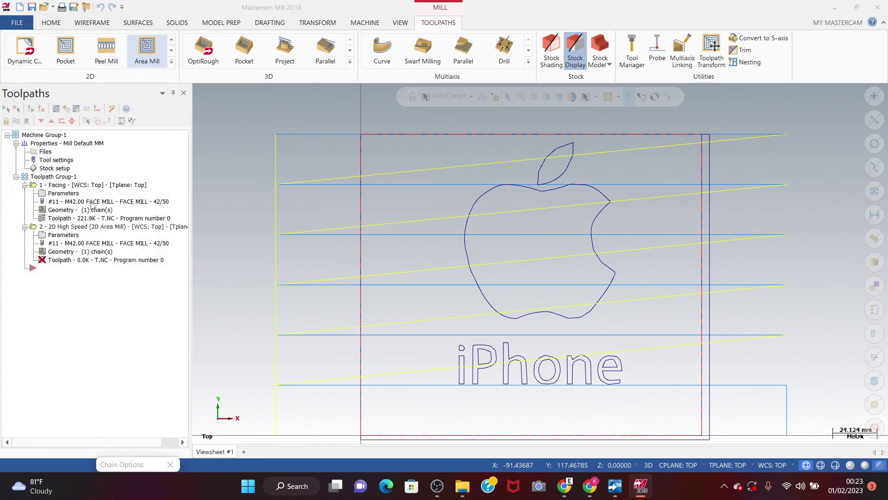
left_click(501, 185)
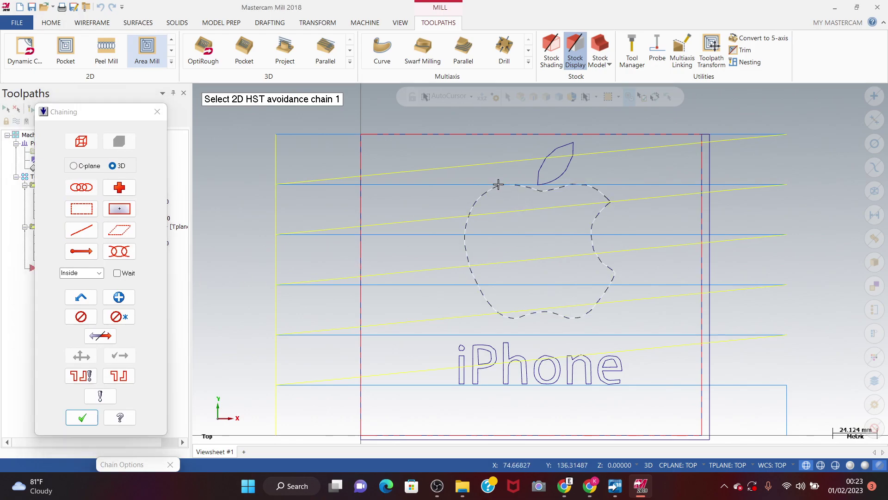
left_click(538, 168)
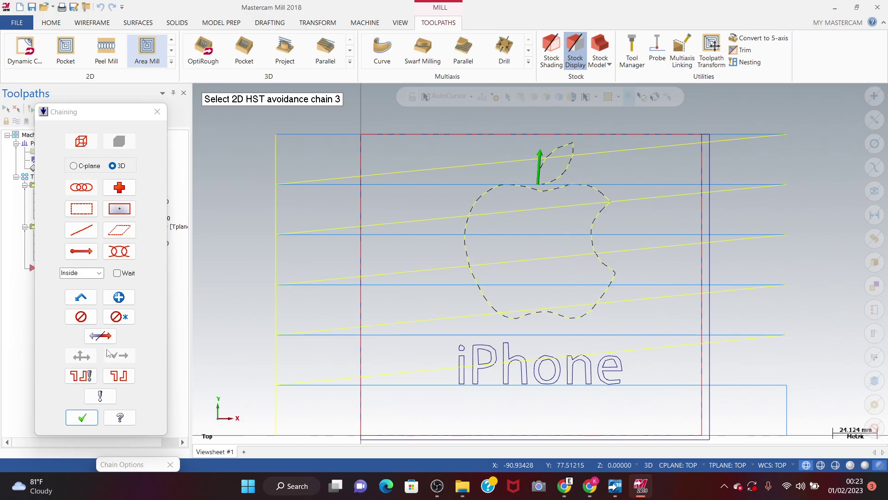
left_click(82, 417)
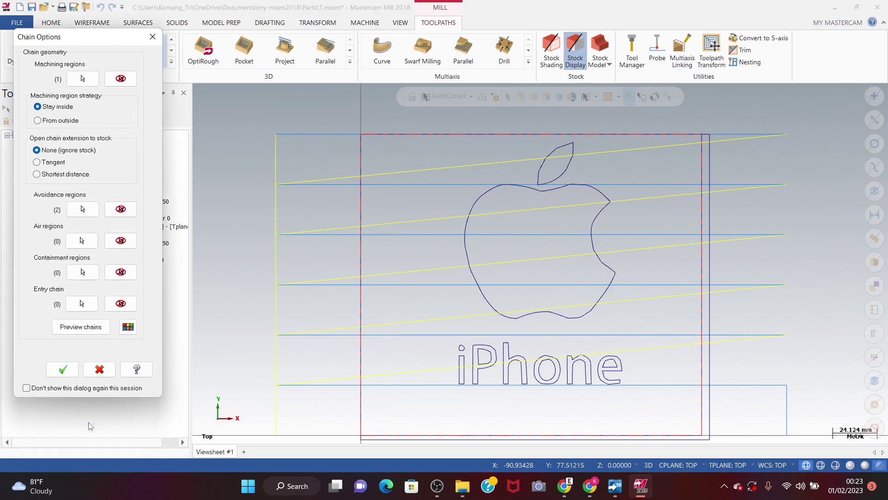
left_click(87, 325)
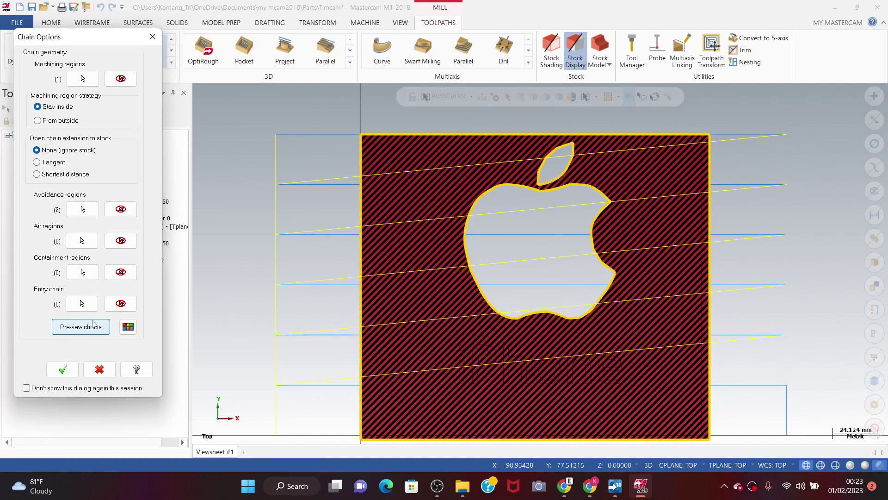
left_click(92, 322)
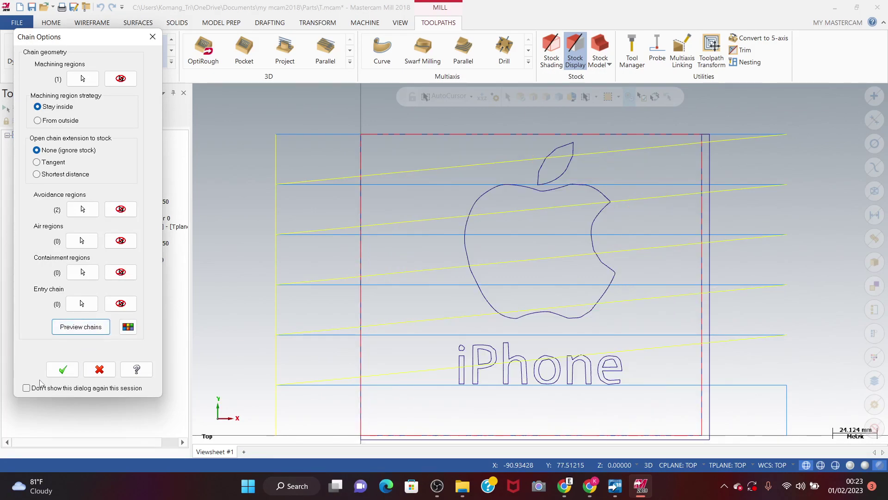
left_click(62, 369)
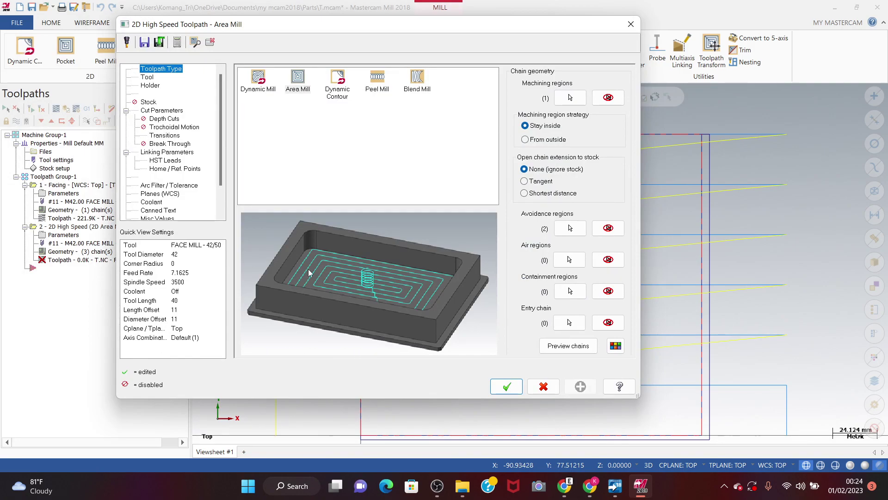
Step: Choose the 3 mm end mill with 0.2 mm corner radius from the tool library and generate the area mill toolpath
left_click(149, 77)
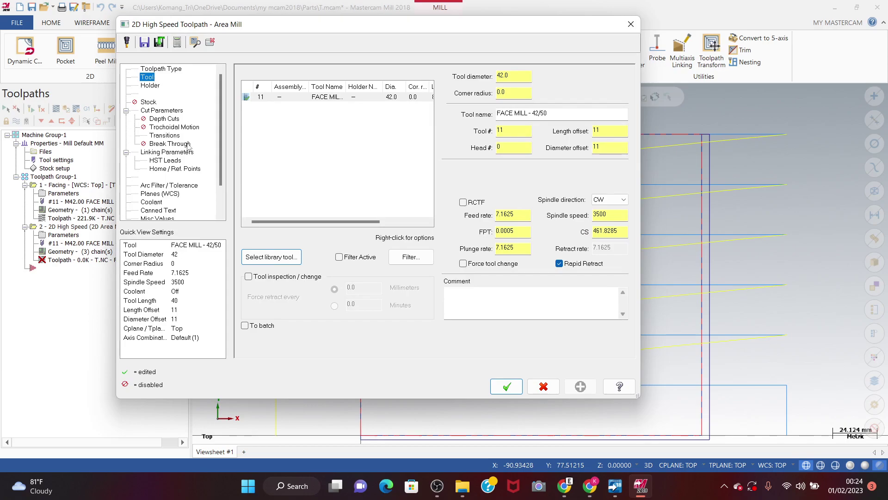
left_click(266, 258)
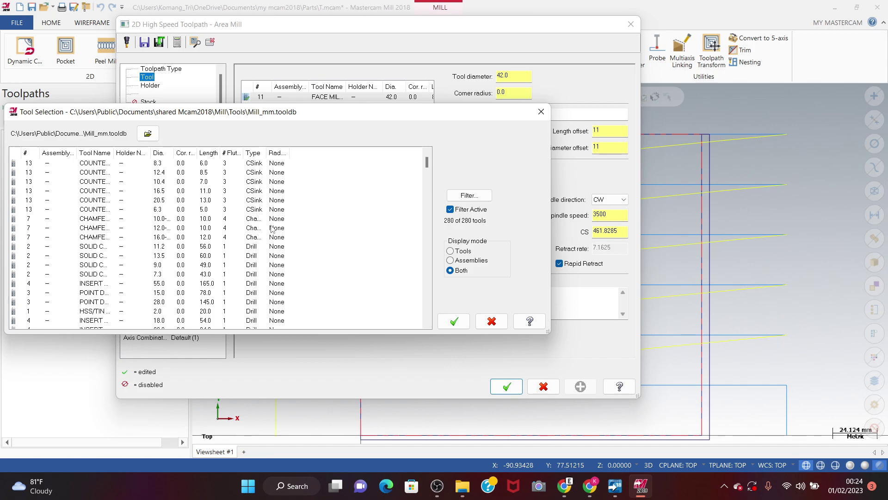
scroll(272, 229, "down", 6)
scroll(272, 229, "down", 6)
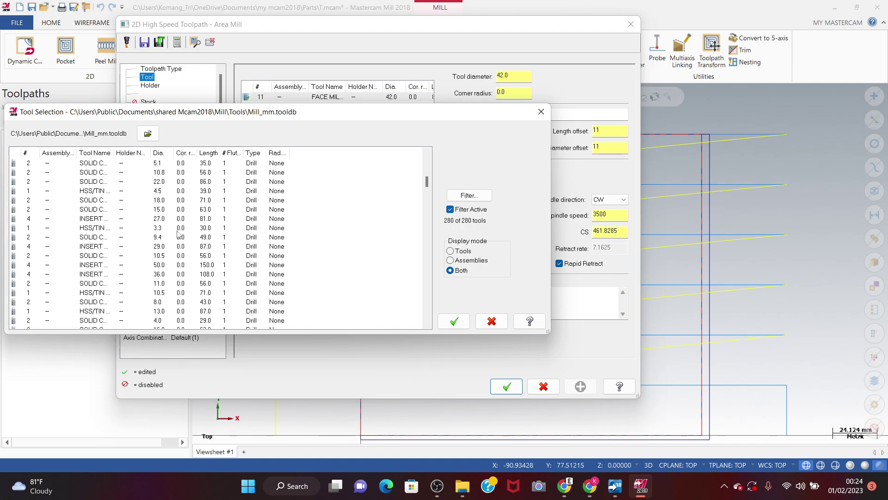
scroll(145, 228, "down", 20)
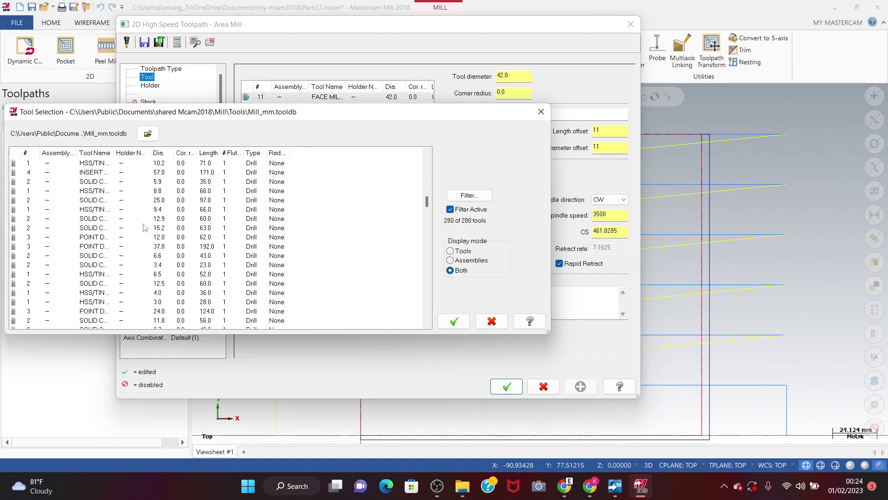
scroll(144, 228, "down", 20)
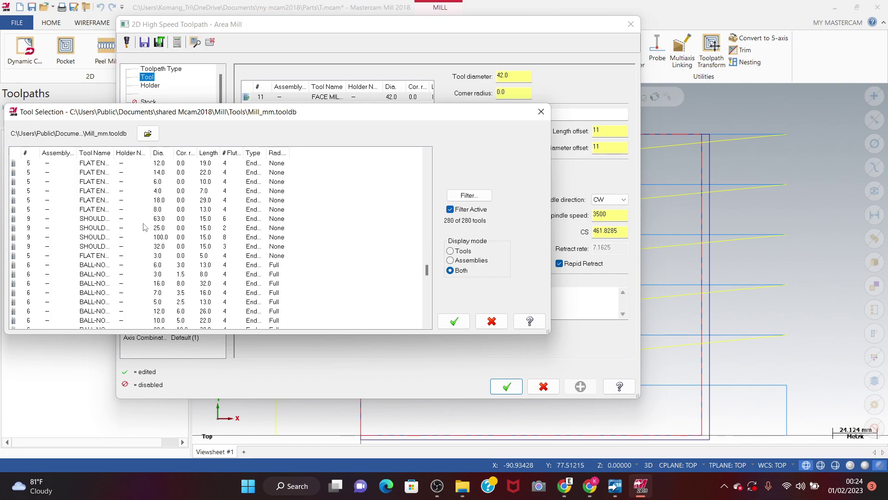
scroll(145, 227, "down", 10)
scroll(144, 228, "up", 4)
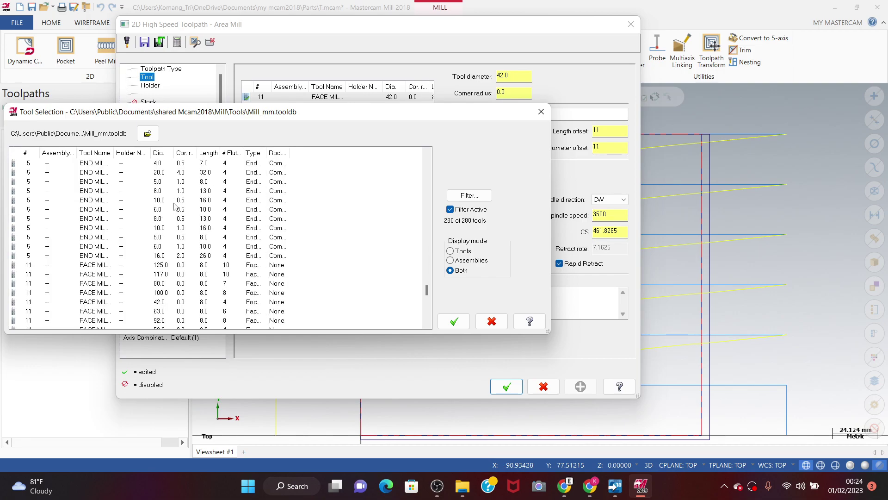
scroll(161, 242, "up", 6)
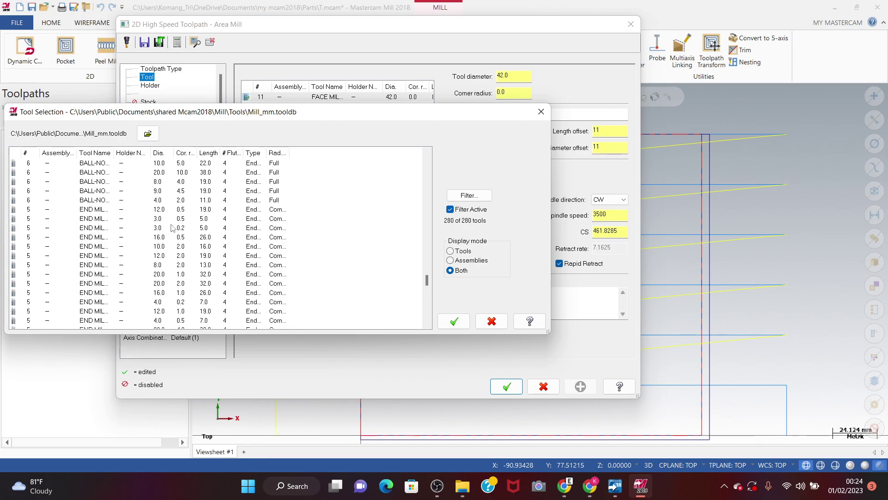
left_click(166, 228)
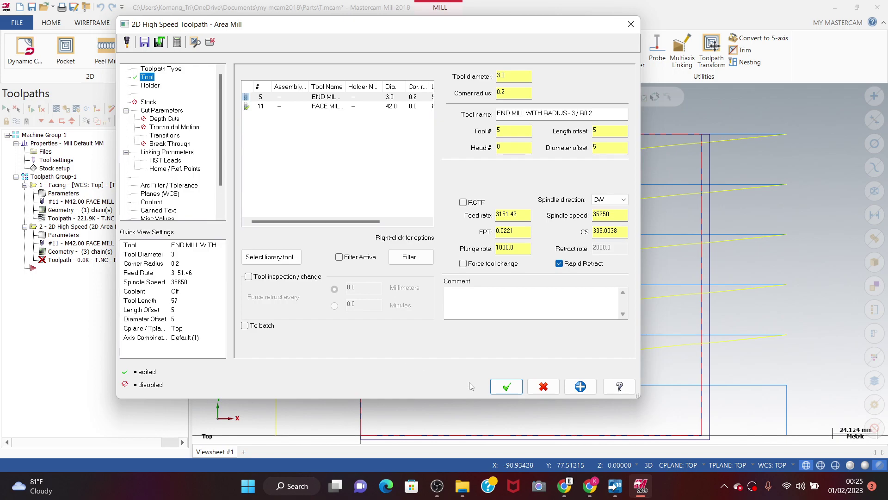
left_click(506, 386)
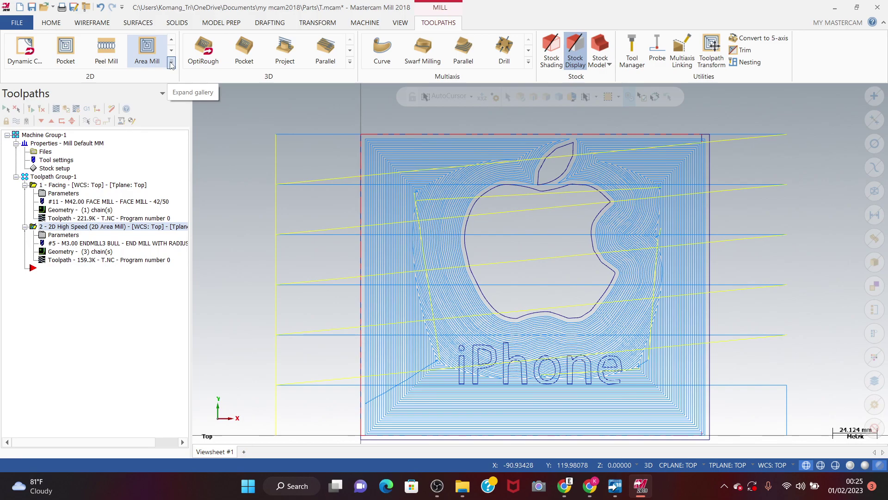
key("ctrl+shift+s")
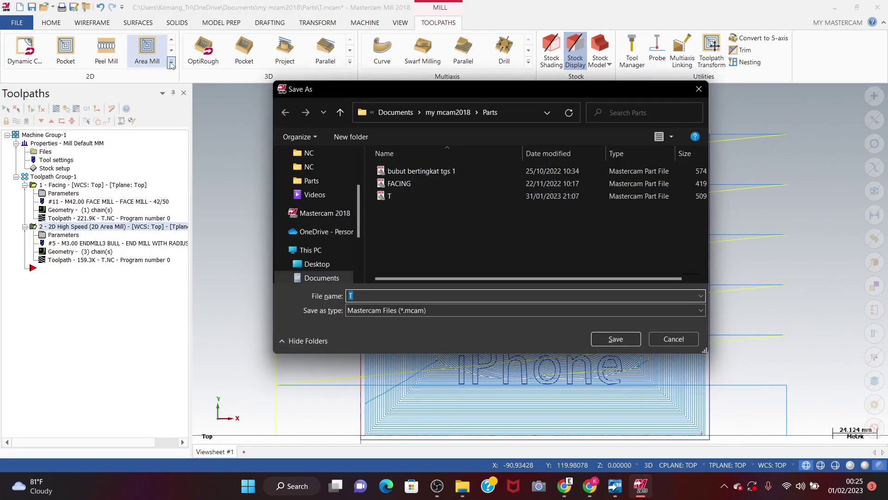
left_click(699, 90)
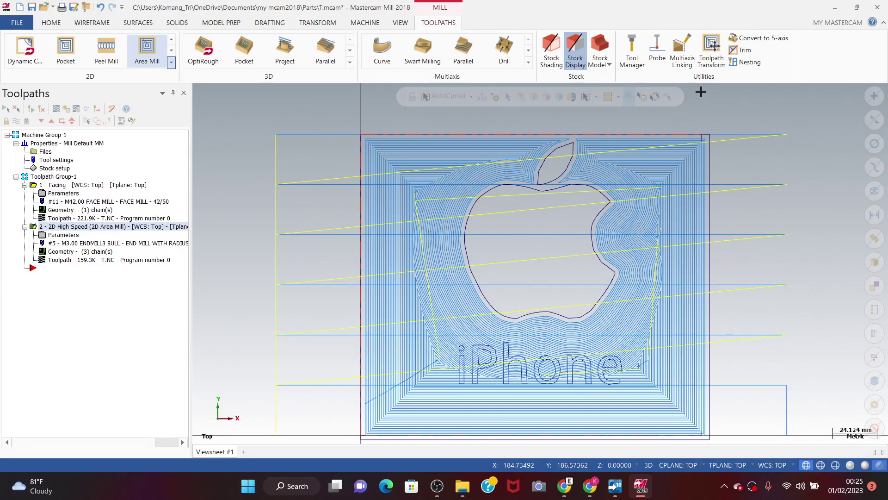
left_click(172, 62)
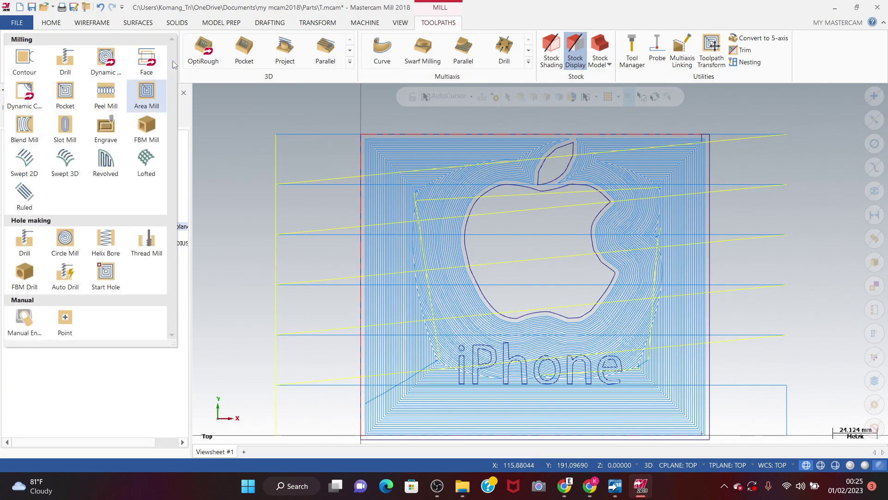
left_click(147, 106)
key("Escape")
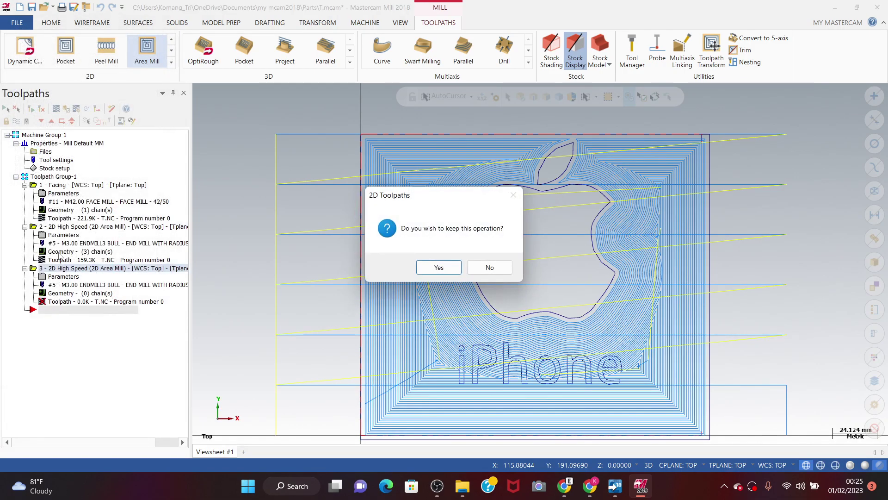
left_click(481, 267)
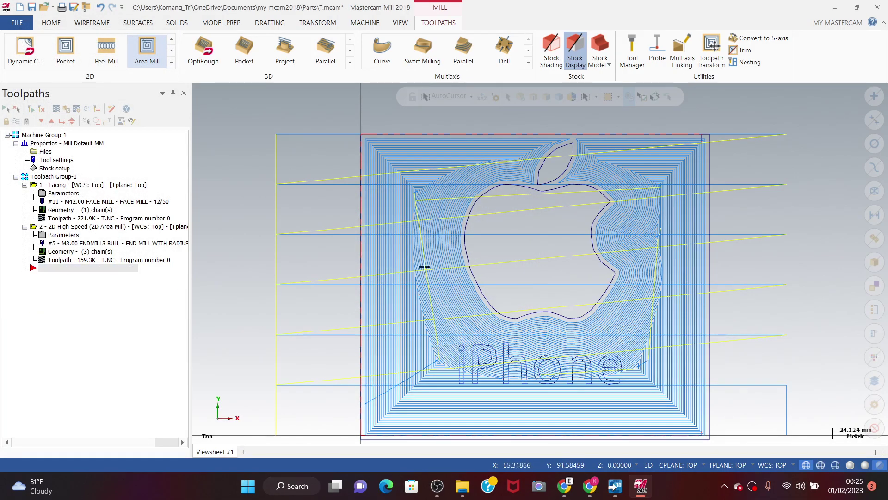
right_click(92, 270)
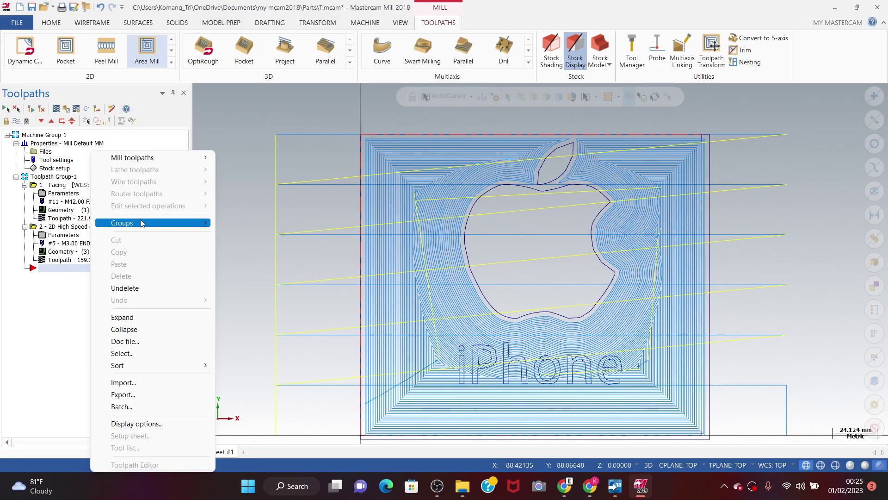
mouse_move(171, 165)
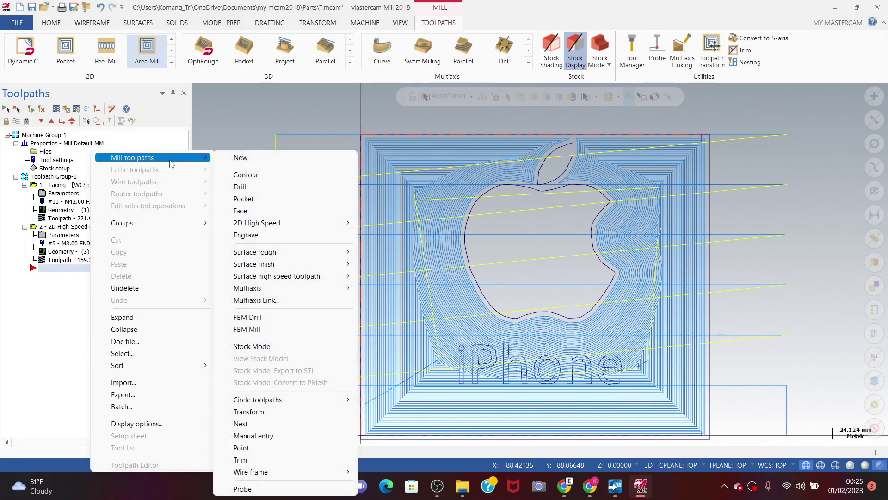
left_click(246, 187)
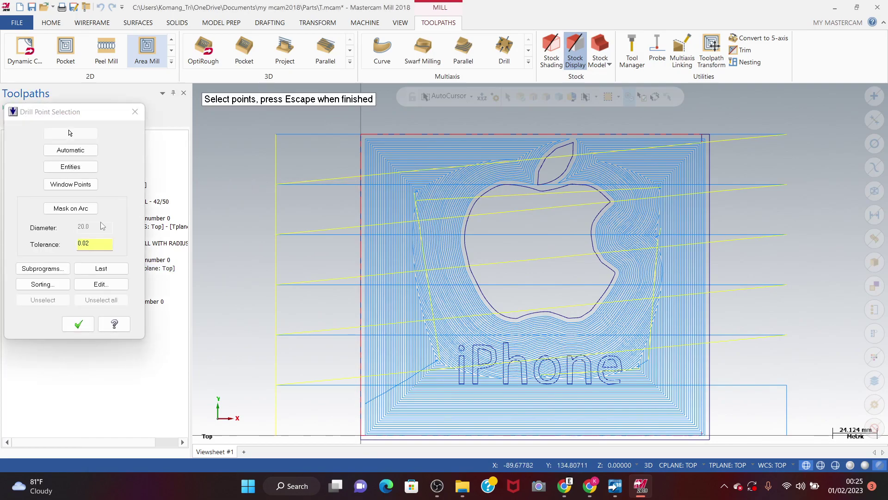
left_click(135, 111)
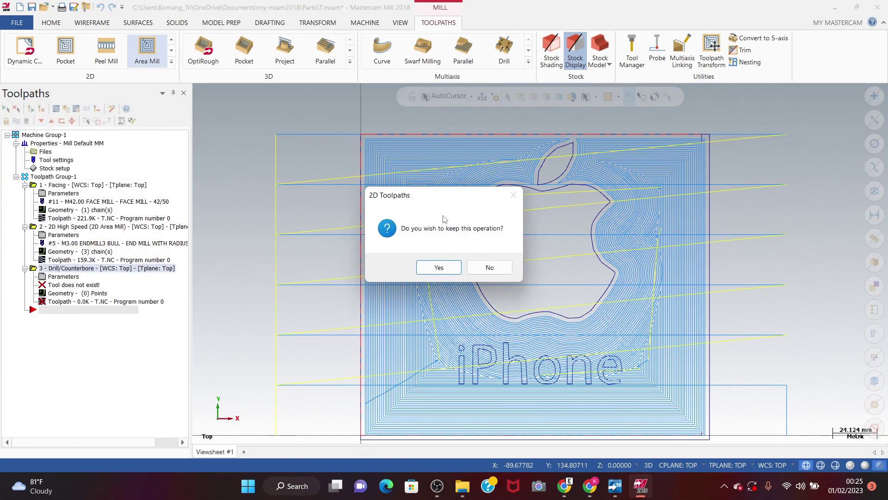
left_click(492, 266)
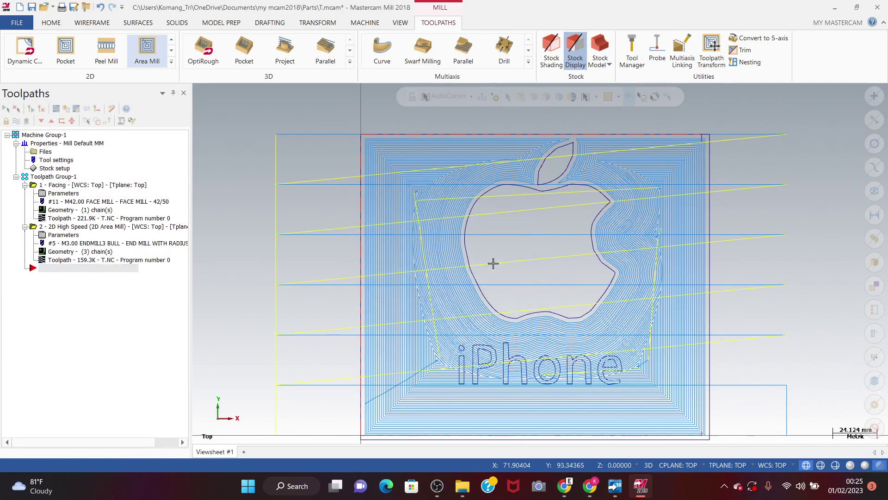
Step: Open the toolpath backplot and close it without playing it
mouse_move(37, 485)
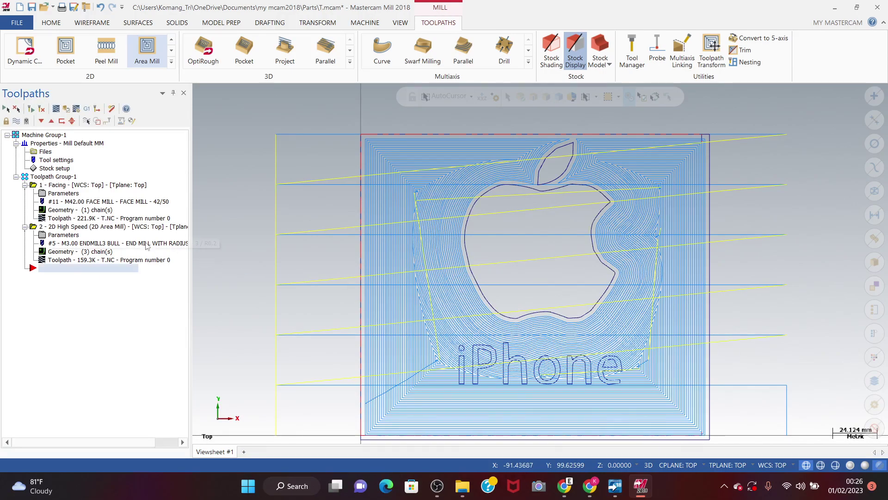
key("alt+t")
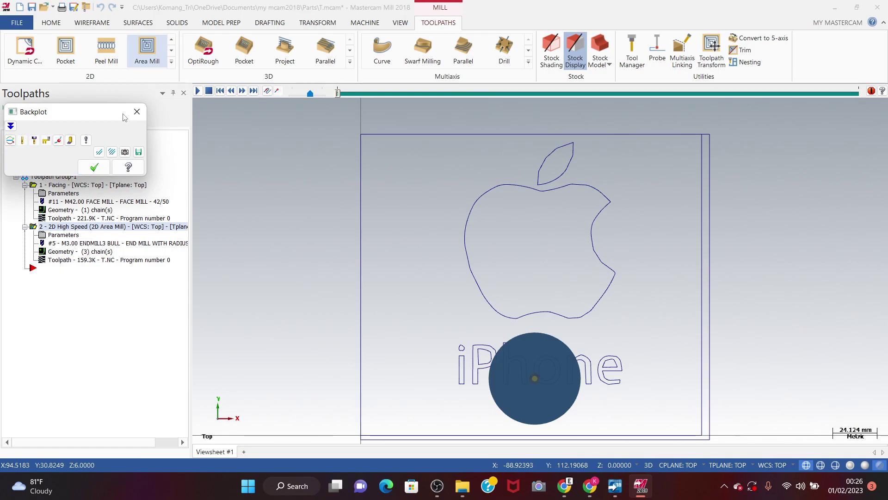
left_click(137, 111)
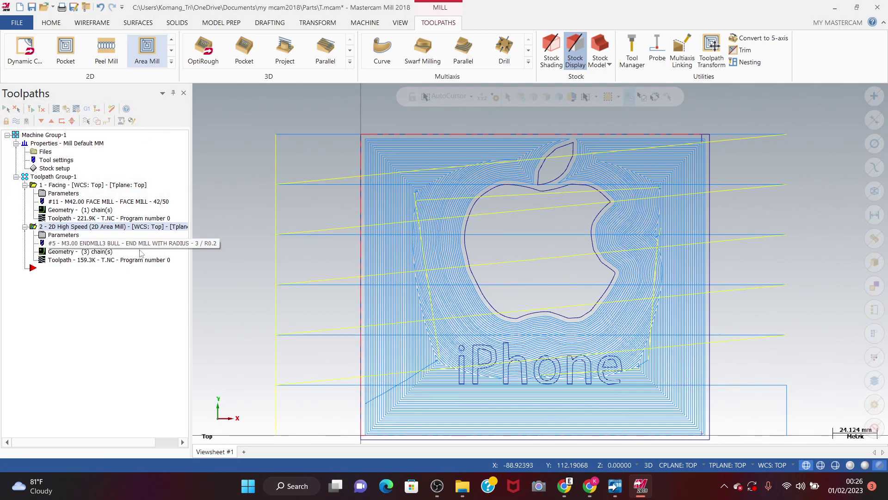
Step: Reopen the area mill parameters and add another 3 mm end mill with 0.2 mm corner radius from the tool library
left_click(66, 235)
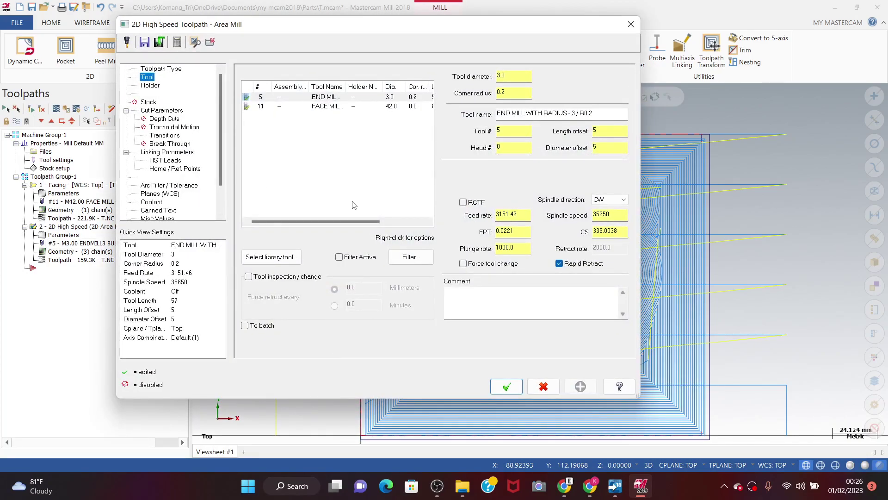
left_click(280, 259)
scroll(191, 222, "down", 15)
scroll(191, 222, "down", 20)
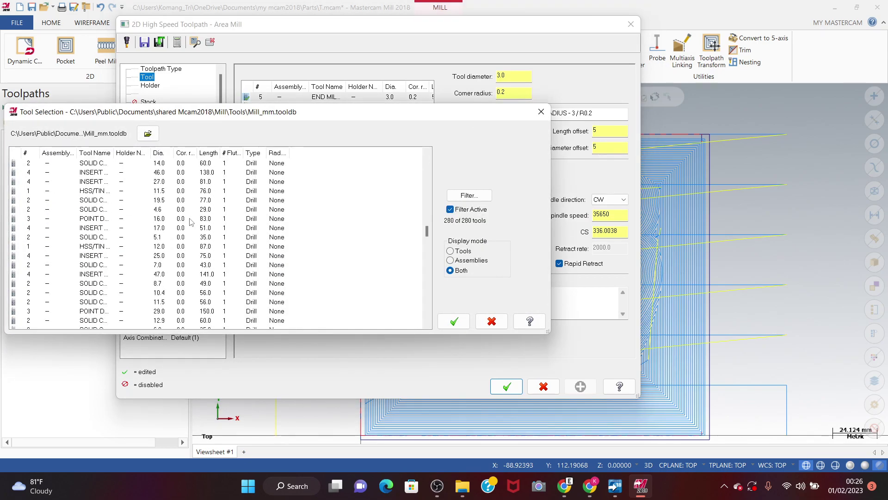
scroll(191, 222, "down", 6)
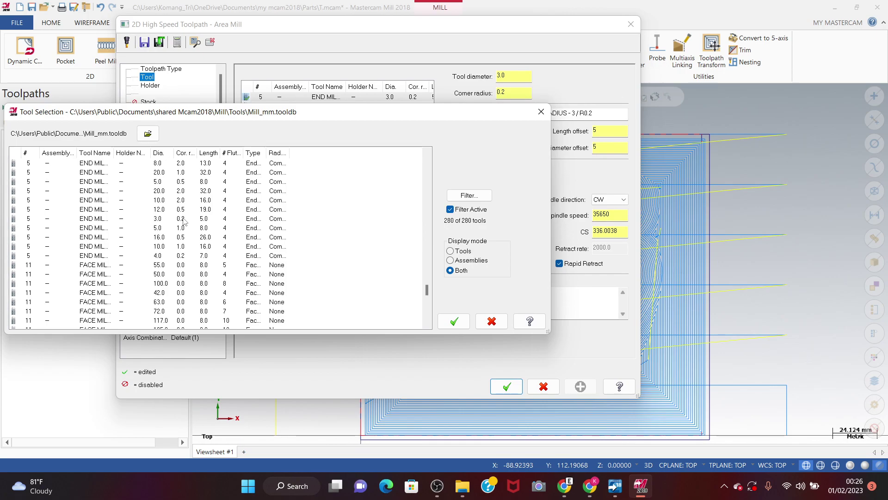
left_click(163, 219)
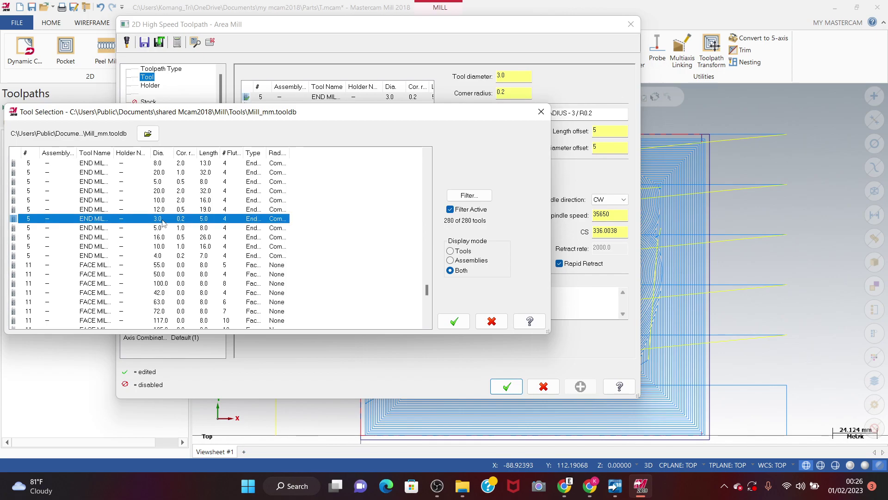
left_click(454, 321)
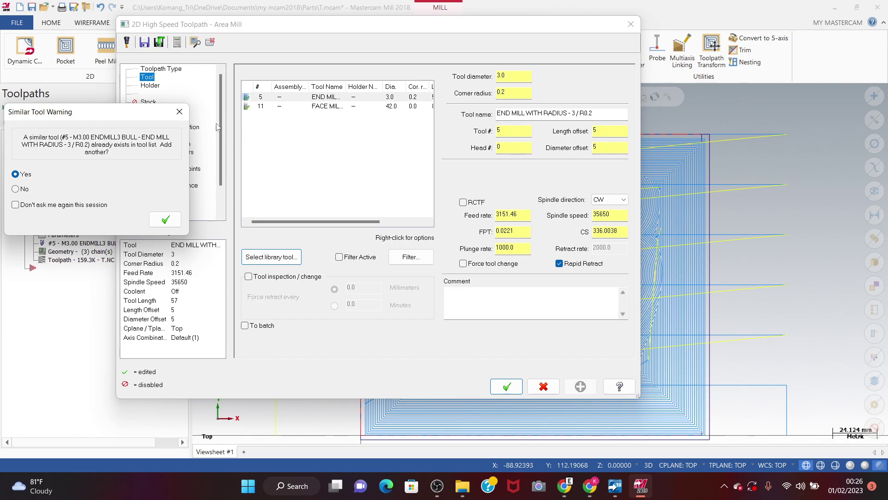
left_click(180, 112)
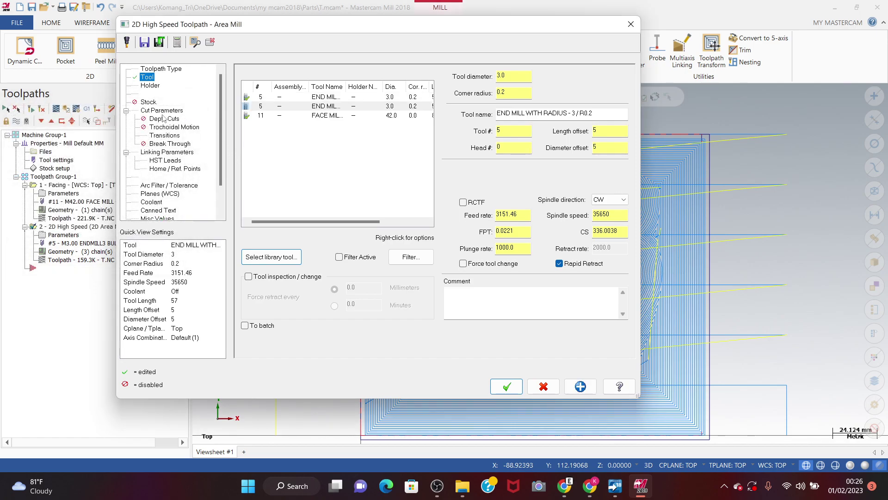
Step: Set the area mill's stock to leave on walls to 0 in the cut parameters
left_click(155, 87)
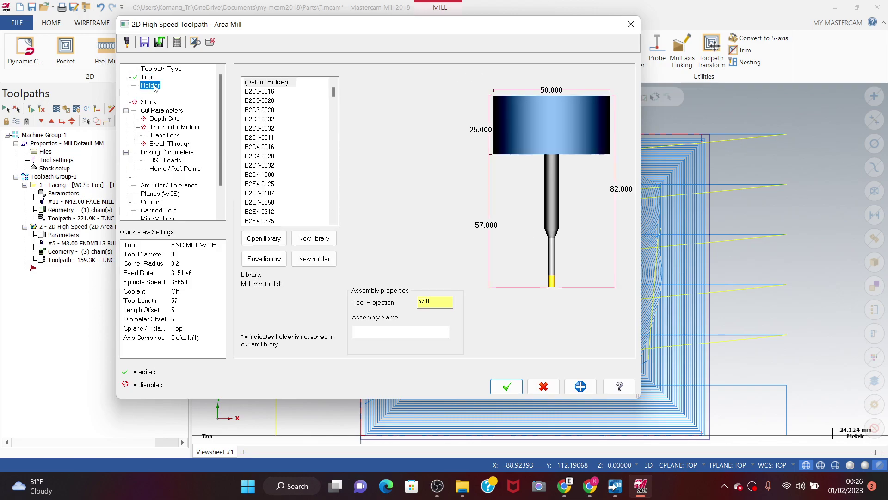
left_click(156, 103)
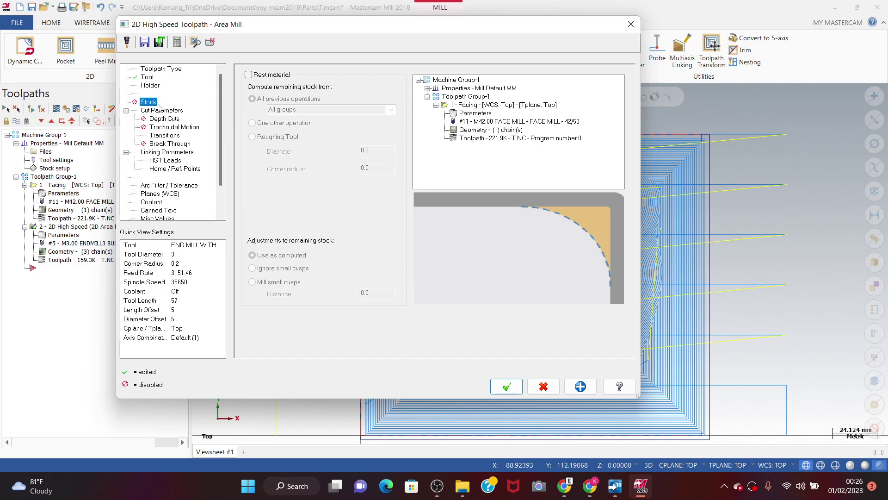
left_click(162, 110)
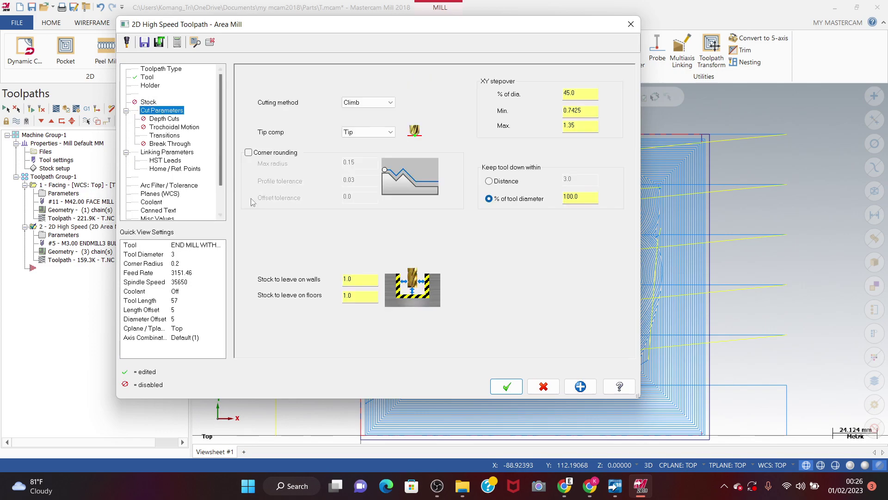
left_click(357, 278)
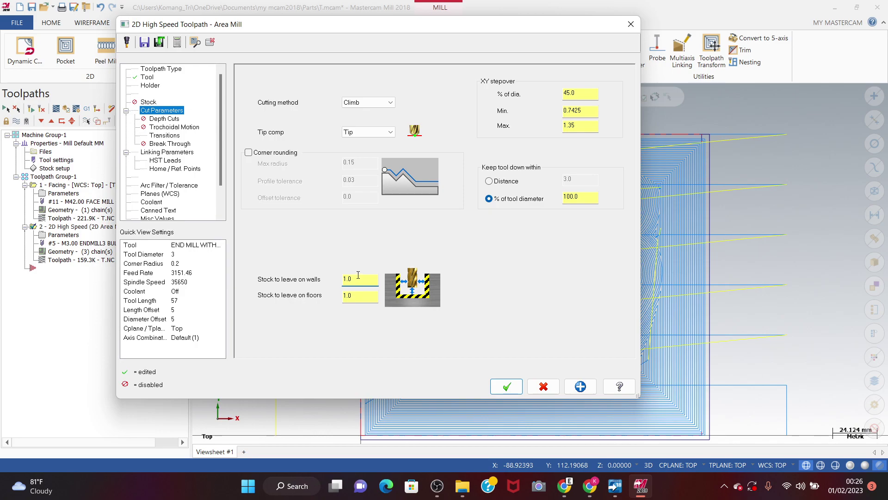
key("BackSpace")
key("BackSpace")
key("BackSpace")
type("0")
left_click(359, 297)
key("BackSpace")
key("BackSpace")
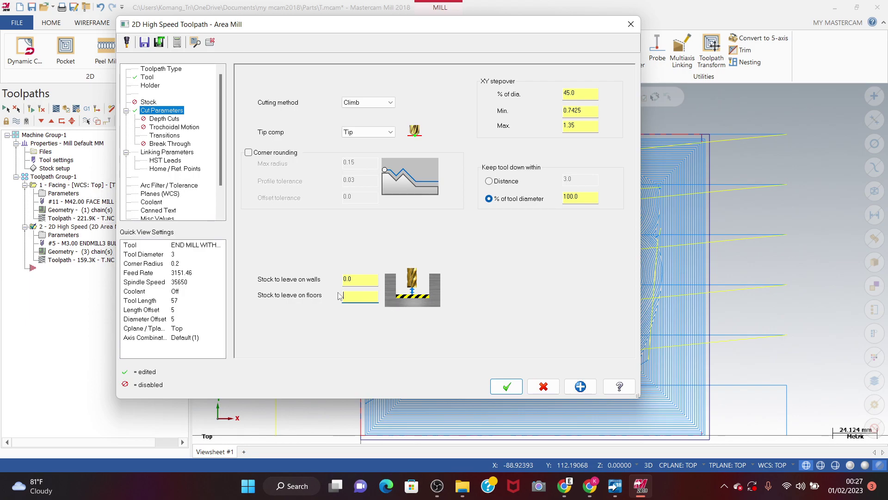
Step: Assign the second B2C3-0020 holder in the library list to the end mill
left_click(144, 103)
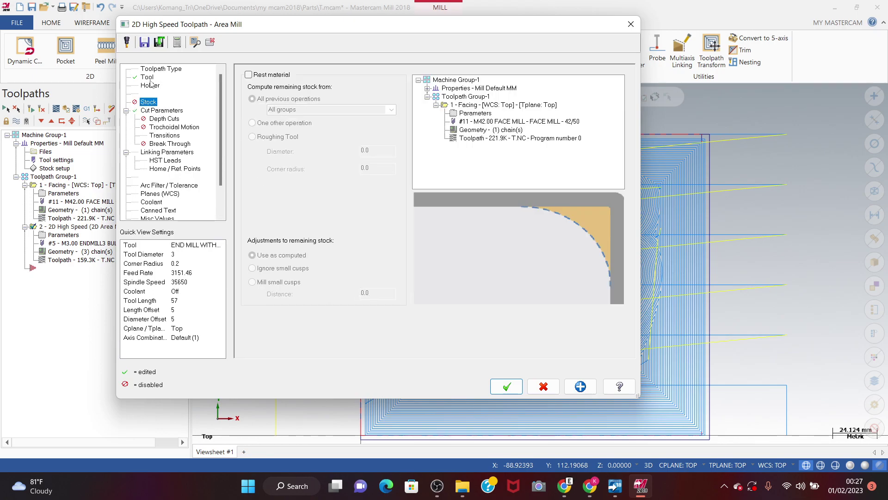
left_click(151, 85)
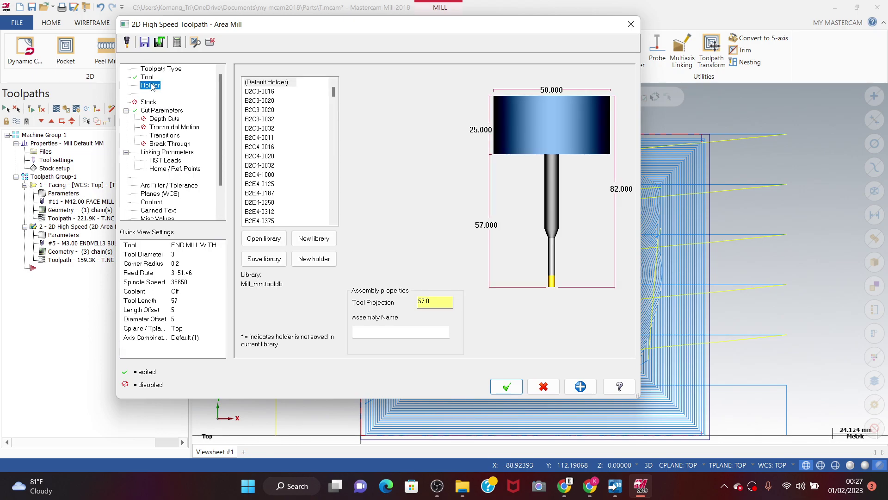
left_click(267, 110)
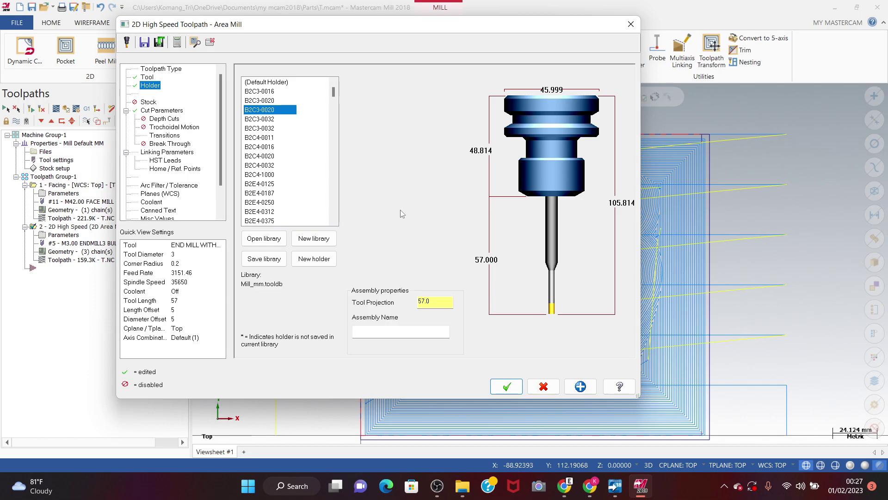
Step: Set the area mill's stock to leave on floors to 0 in the cut parameters
left_click(157, 102)
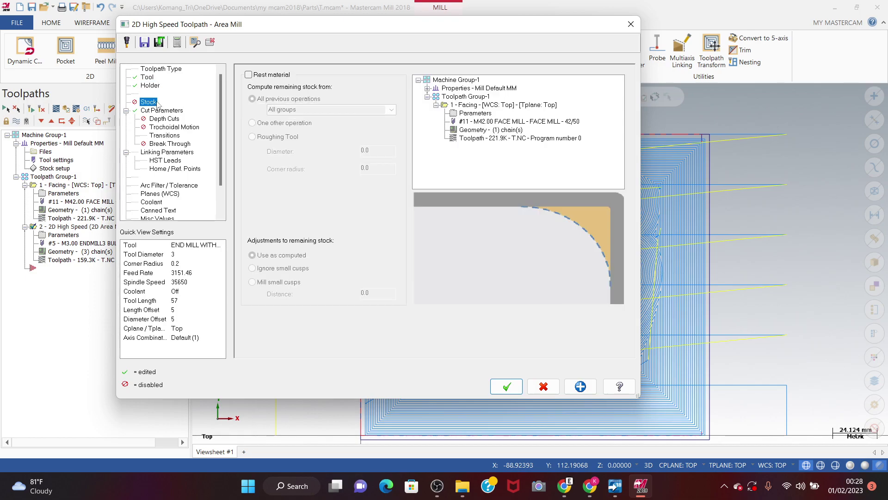
left_click(170, 112)
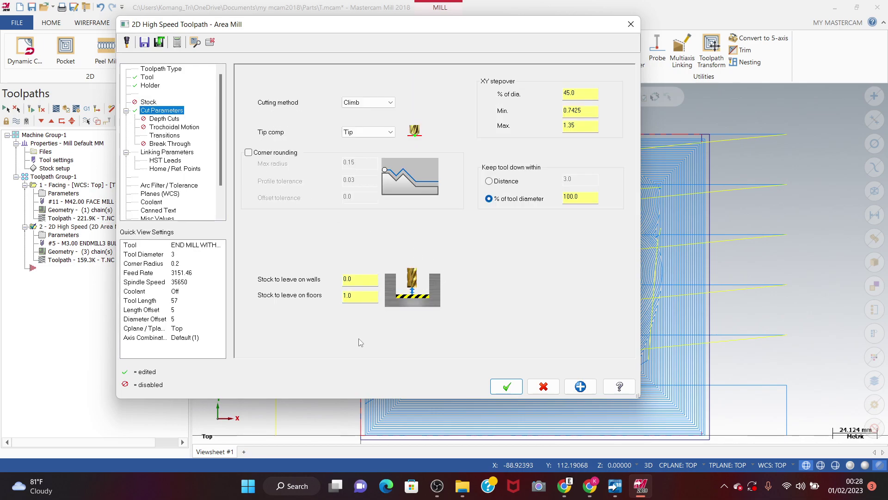
left_click(364, 297)
type("0")
key("Return")
key("BackSpace")
type("0")
key("Return")
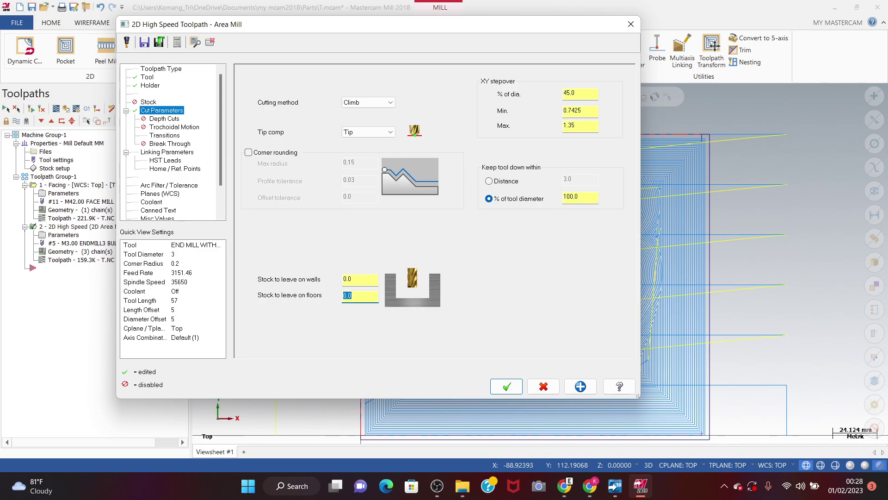
Step: Enable depth cuts for the area mill, order them by depth and enter the maximum rough step
left_click(168, 119)
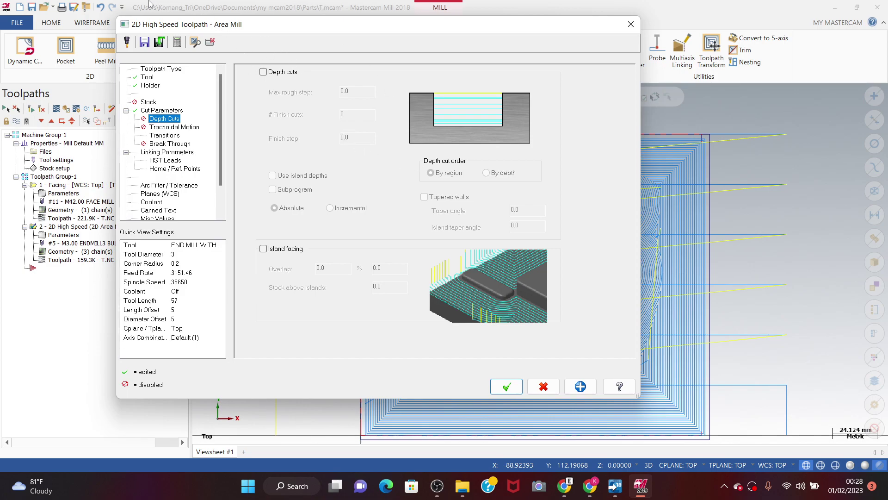
left_click(262, 72)
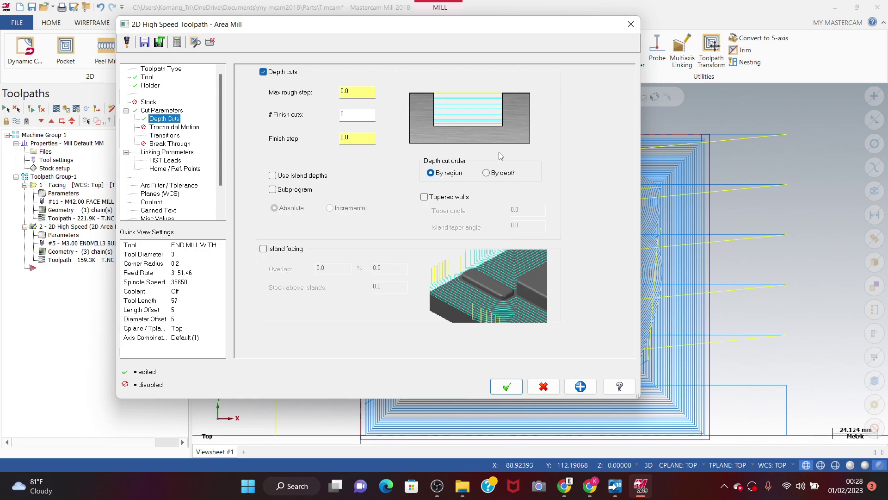
left_click(486, 173)
left_click(354, 91)
key("BackSpace")
key("BackSpace")
key("BackSpace")
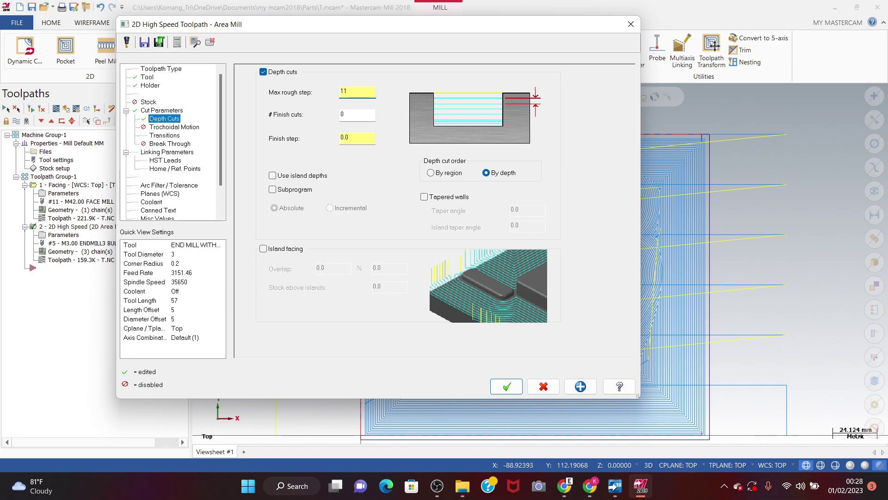
key("Return")
left_click(362, 88)
key("BackSpace")
key("BackSpace")
key("BackSpace")
key("Return")
Step: Set the area mill's linking depth to -15 and make both the depth and the feed plane absolute
left_click(183, 128)
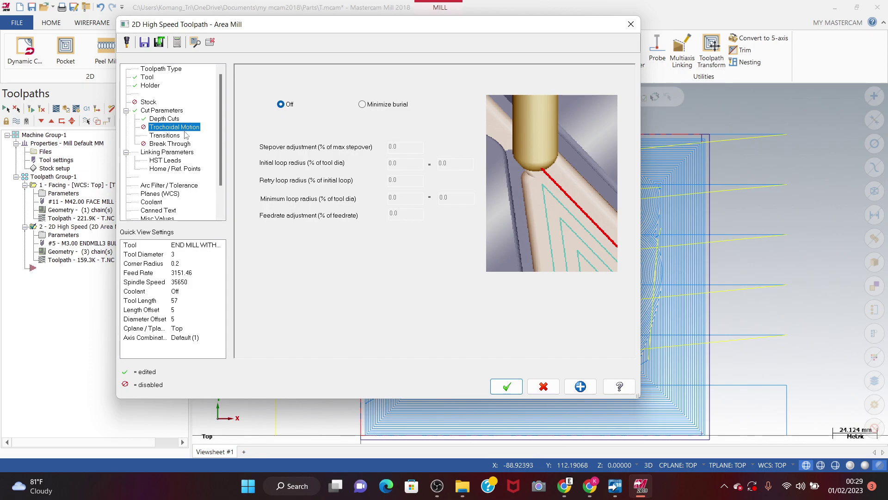
left_click(177, 136)
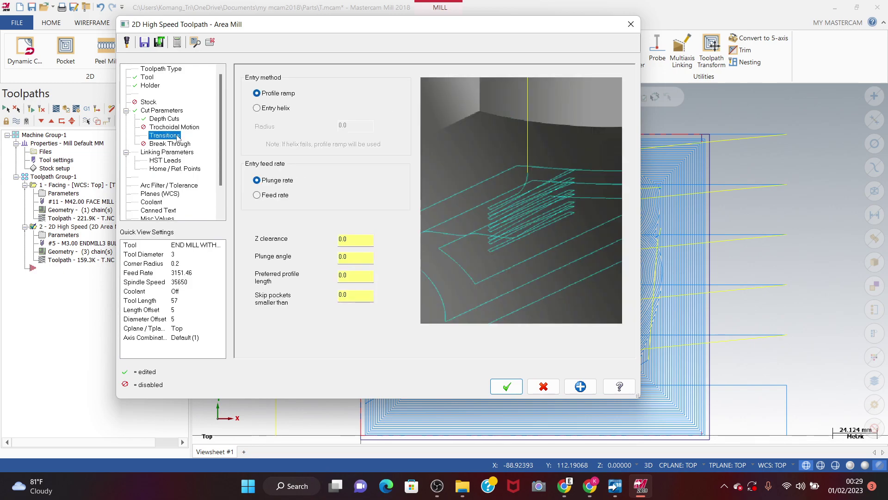
left_click(184, 144)
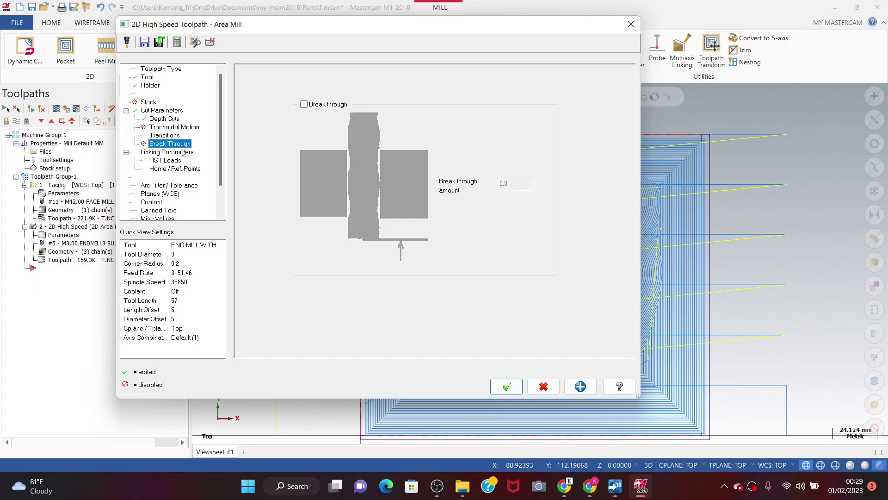
left_click(183, 153)
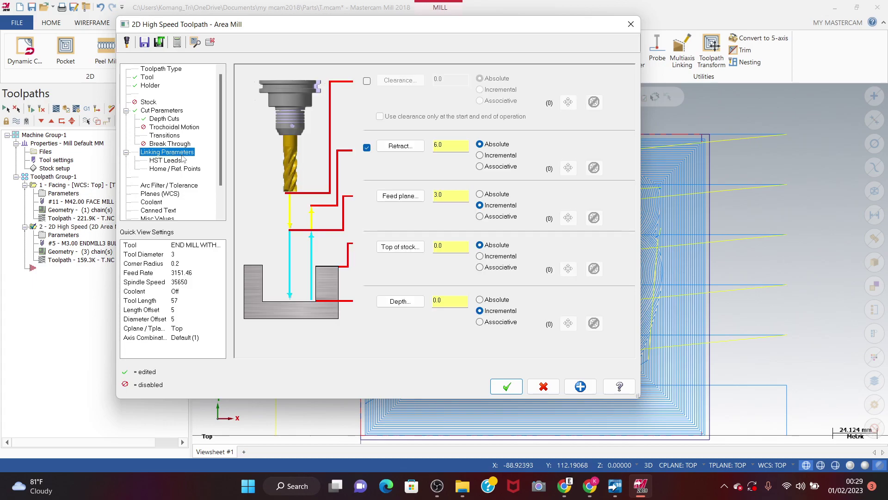
left_click(460, 302)
key("BackSpace")
key("BackSpace")
key("BackSpace")
type("-15")
key("Return")
left_click(479, 299)
left_click(480, 194)
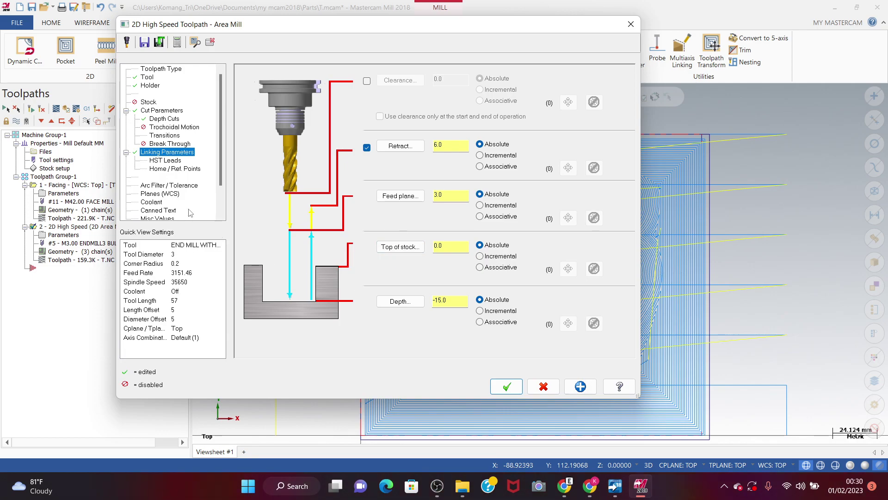
Step: Turn flood coolant on for the area mill and accept the toolpath parameters
left_click(160, 160)
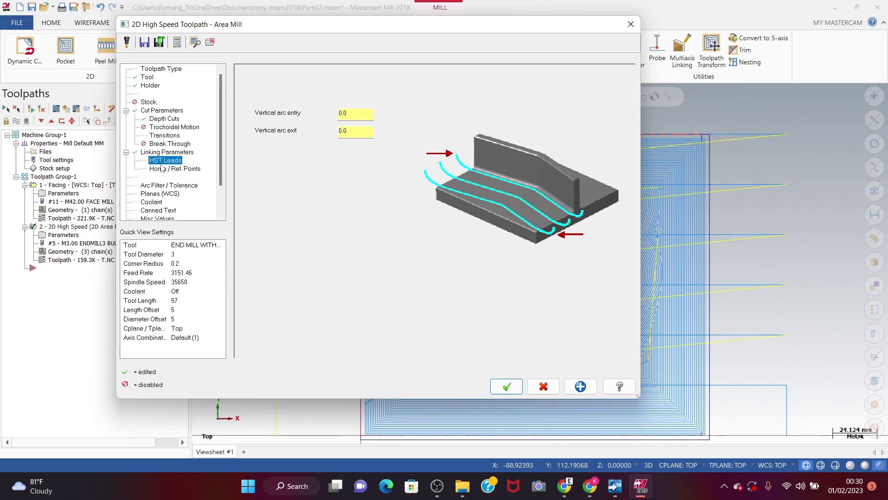
left_click(163, 169)
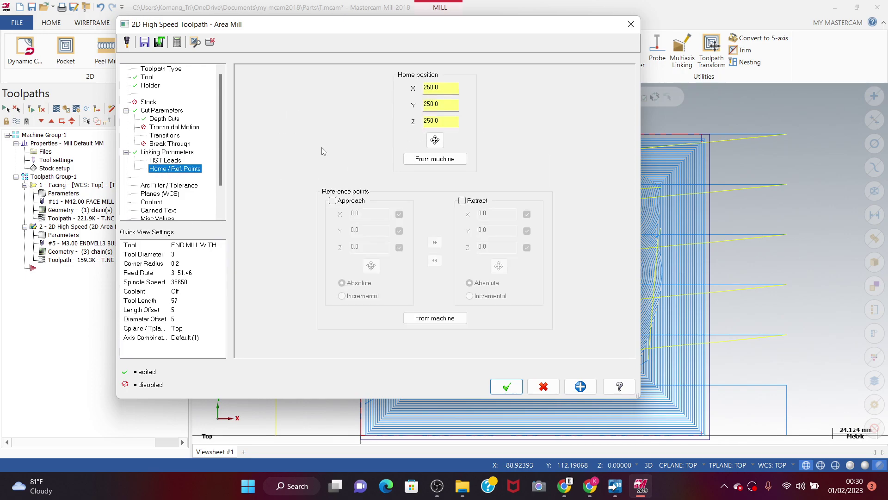
left_click(175, 186)
left_click(176, 194)
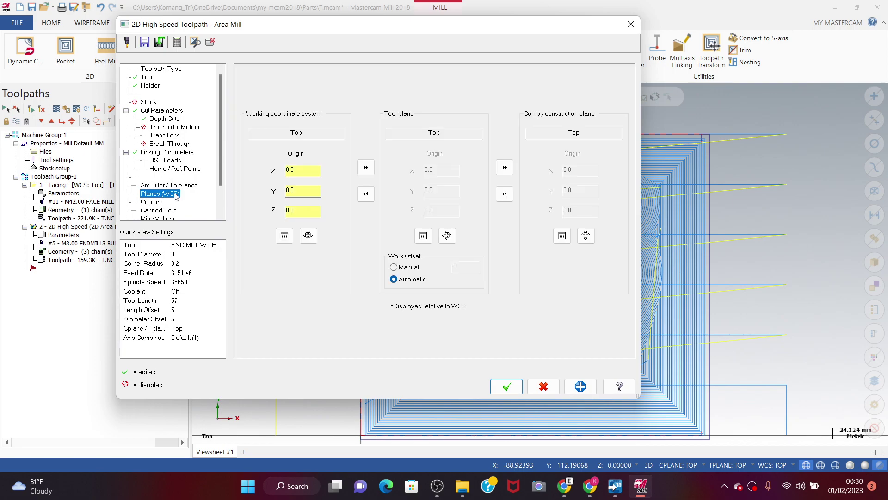
left_click(178, 161)
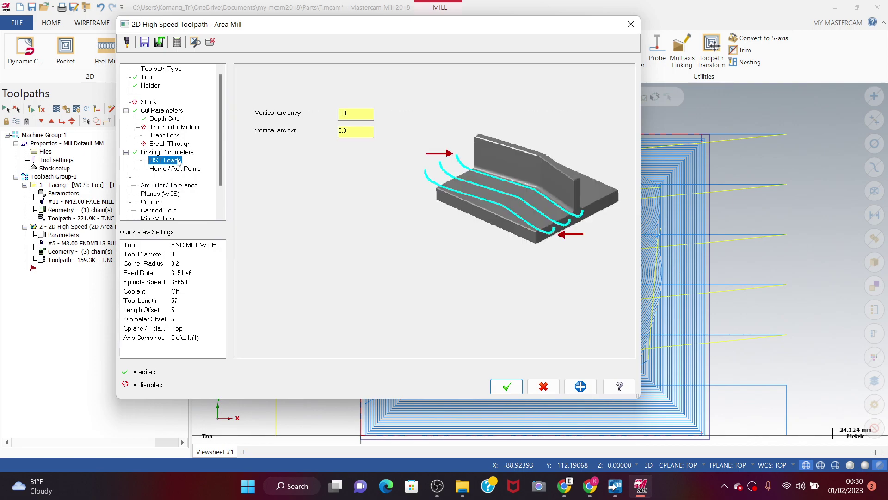
left_click(175, 169)
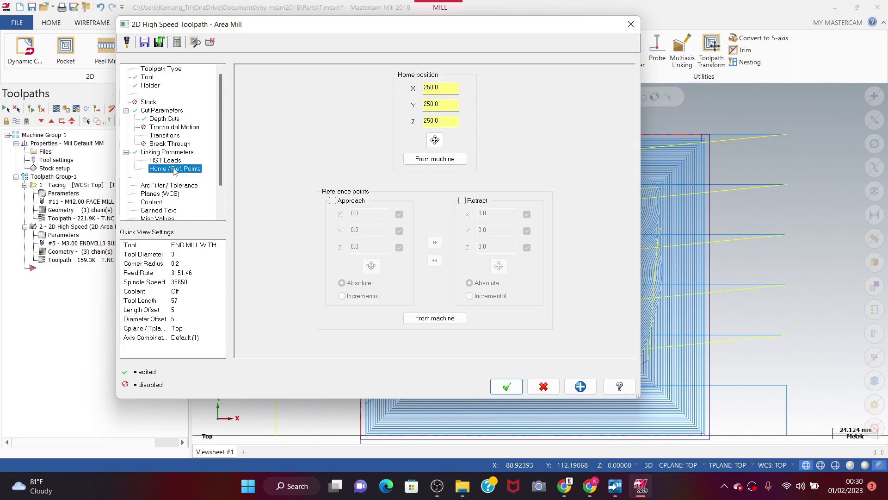
left_click(161, 201)
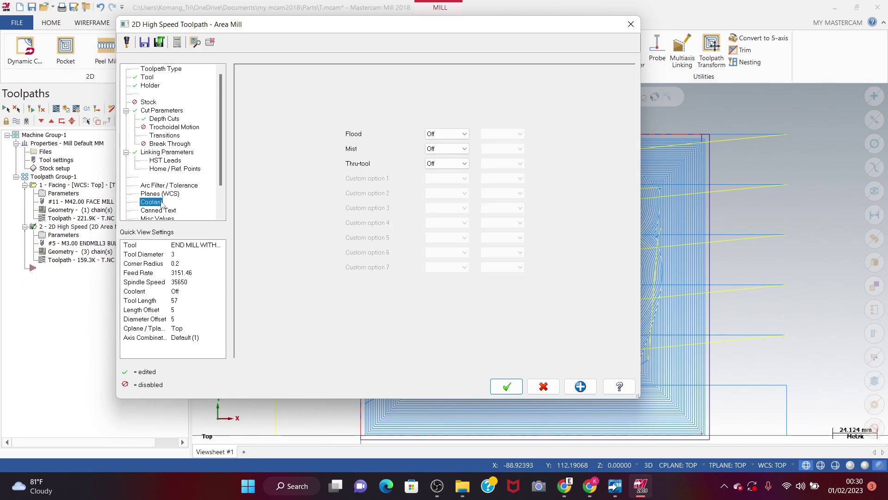
left_click(455, 134)
left_click(454, 147)
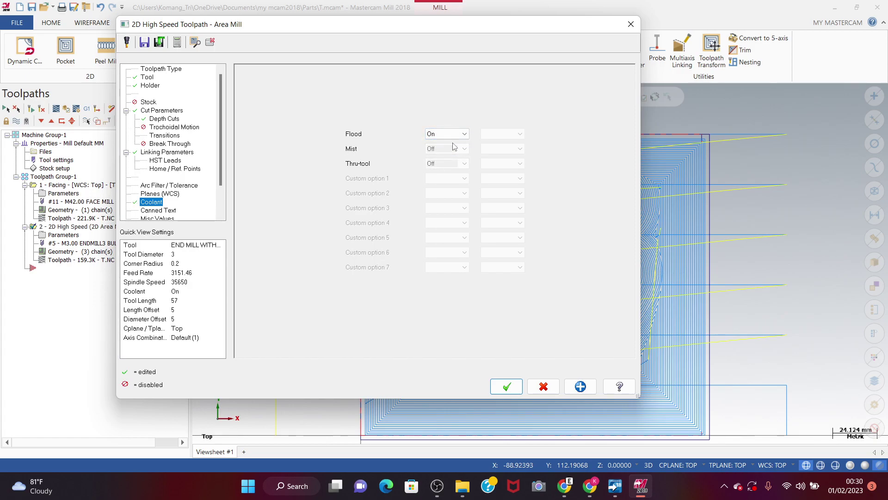
left_click(507, 387)
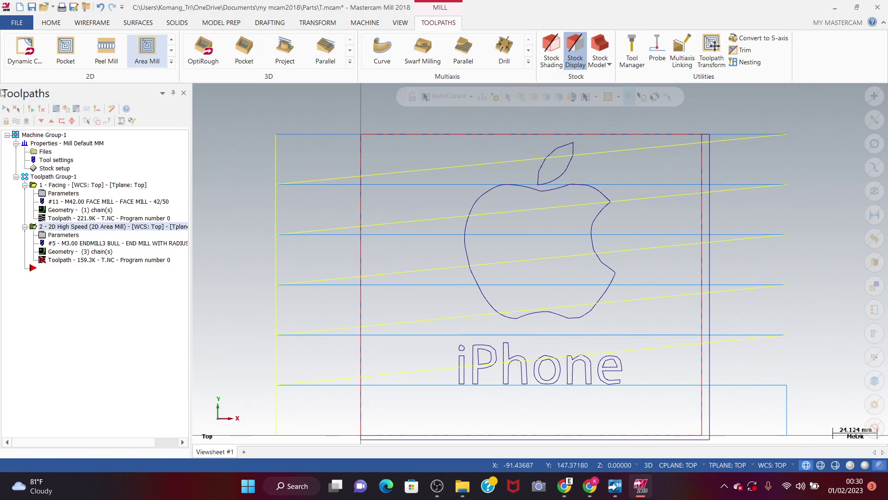
Step: Select all operations and start verifying them, regenerating the unlocked dirty operations
left_click(7, 113)
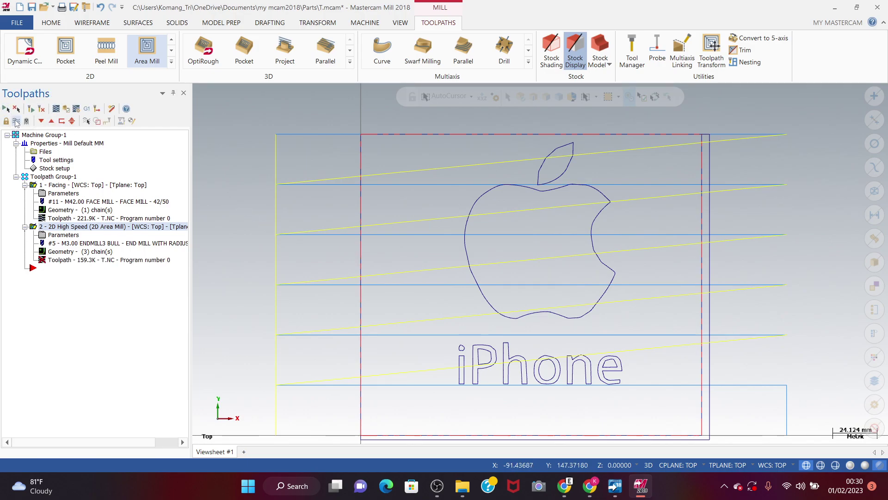
left_click(67, 111)
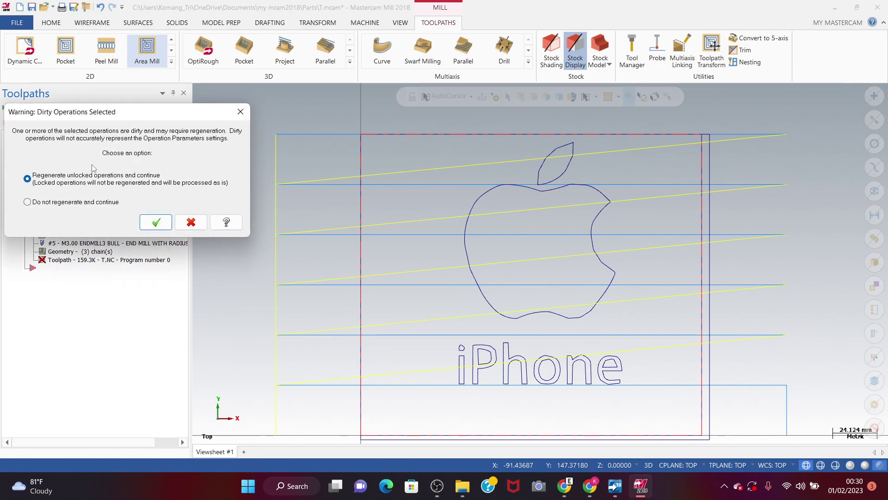
left_click(156, 223)
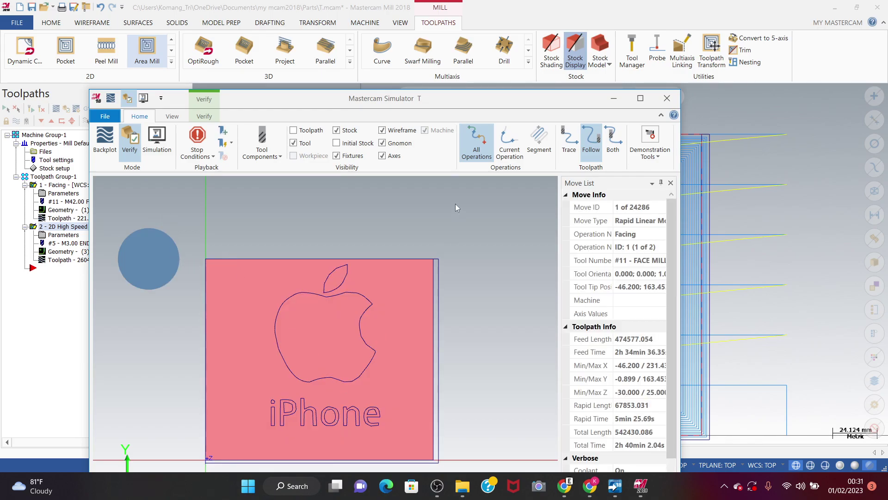
Step: Maximize the simulator, run the verification through the facing operation and pause it to inspect the faced stock at an angle
scroll(456, 206, "down", 1)
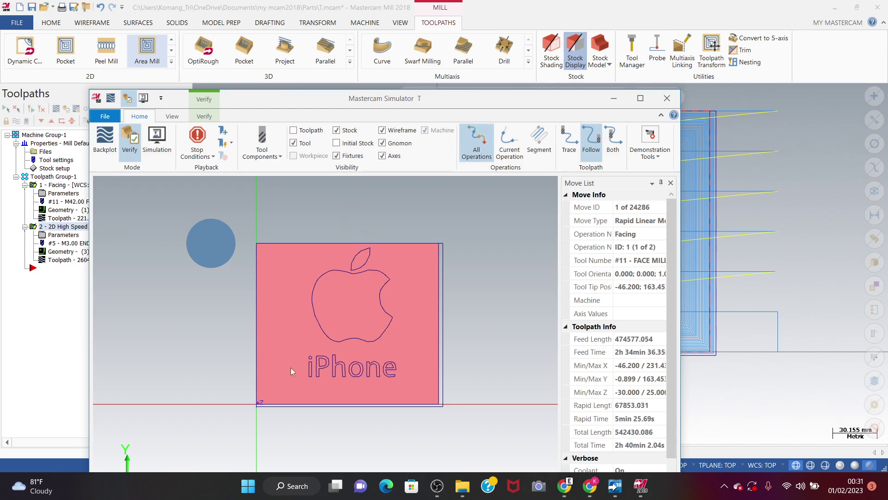
middle_click_drag(246, 342, 189, 326)
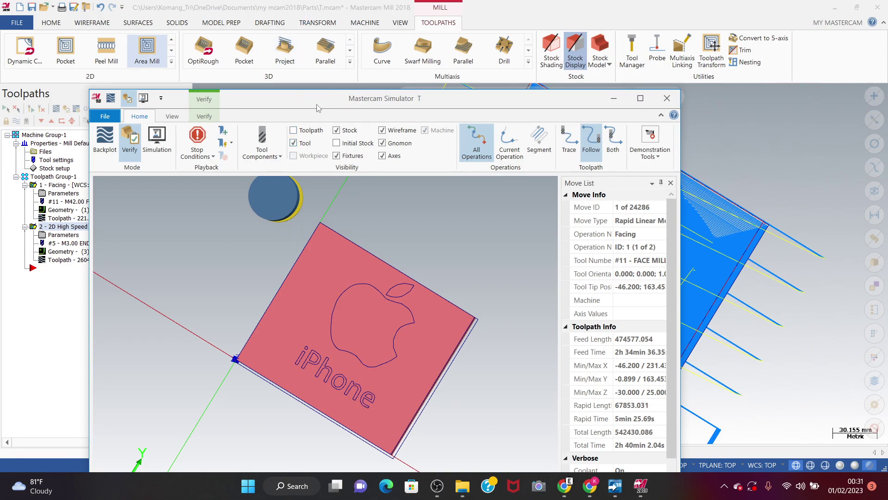
scroll(285, 328, "down", 2)
scroll(297, 314, "up", 4)
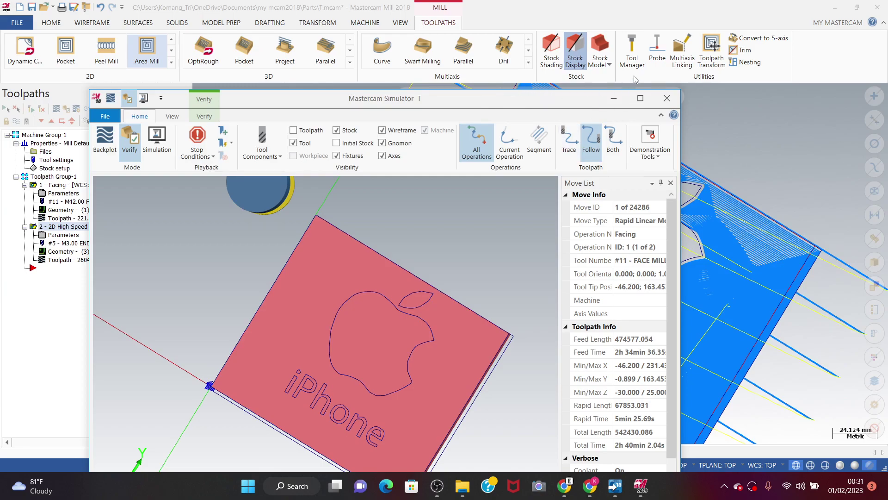
left_click(639, 99)
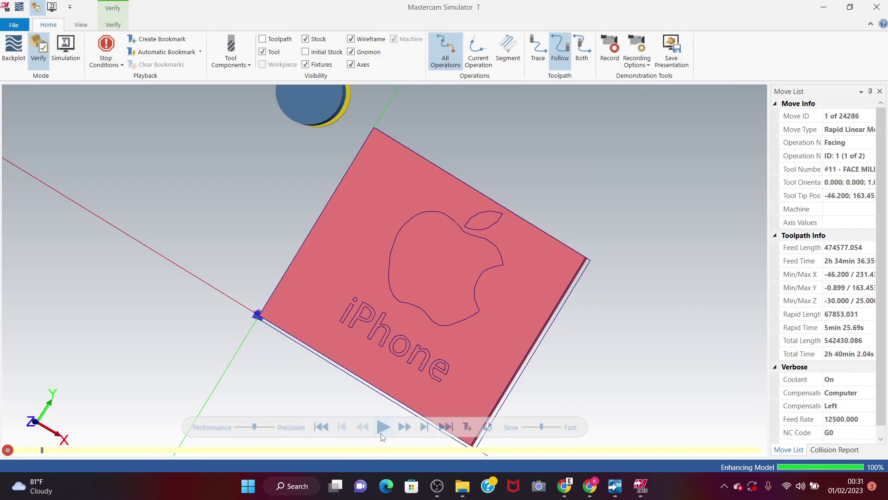
left_click(384, 427)
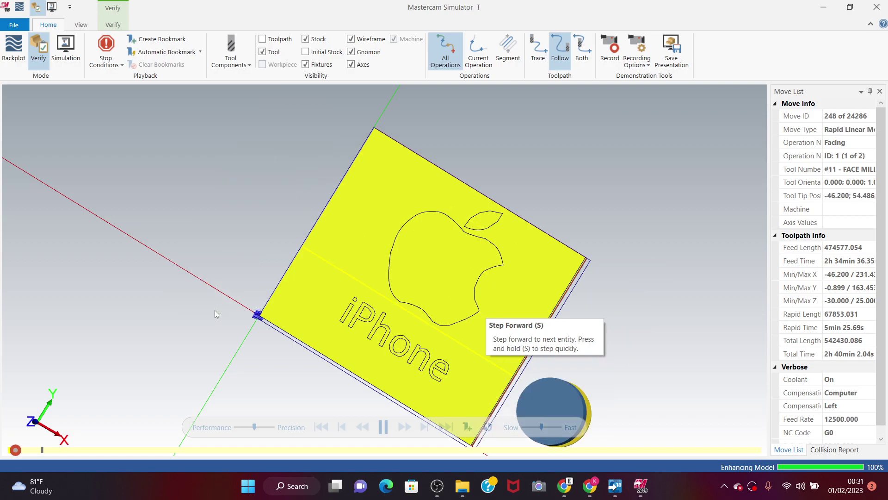
left_click(383, 427)
middle_click_drag(287, 242, 299, 213)
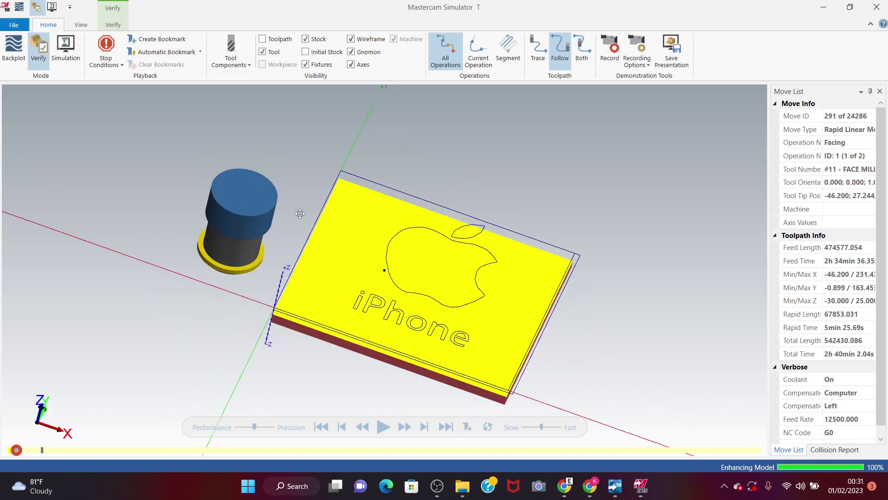
Step: Resume the verification into the area mill operation, inspect the cut from another angle, pause it and close the simulator
left_click(383, 426)
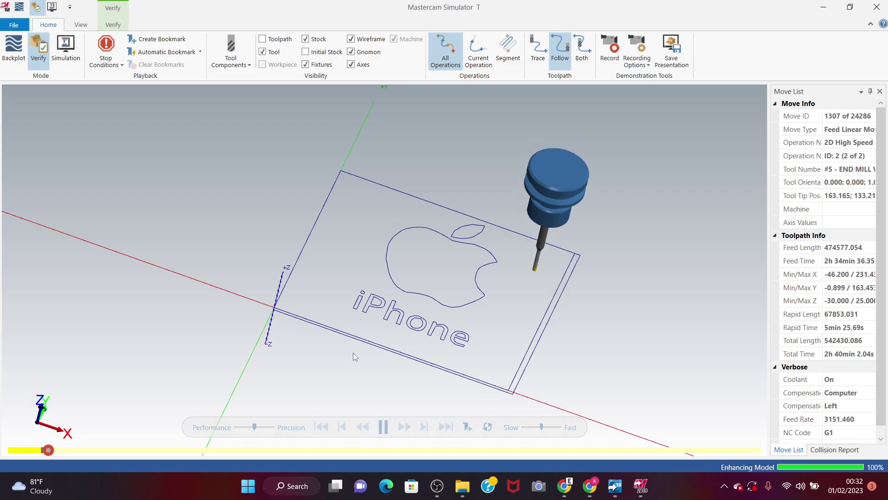
mouse_move(351, 359)
middle_mouse_down()
mouse_move(353, 311)
mouse_move(337, 362)
middle_mouse_up()
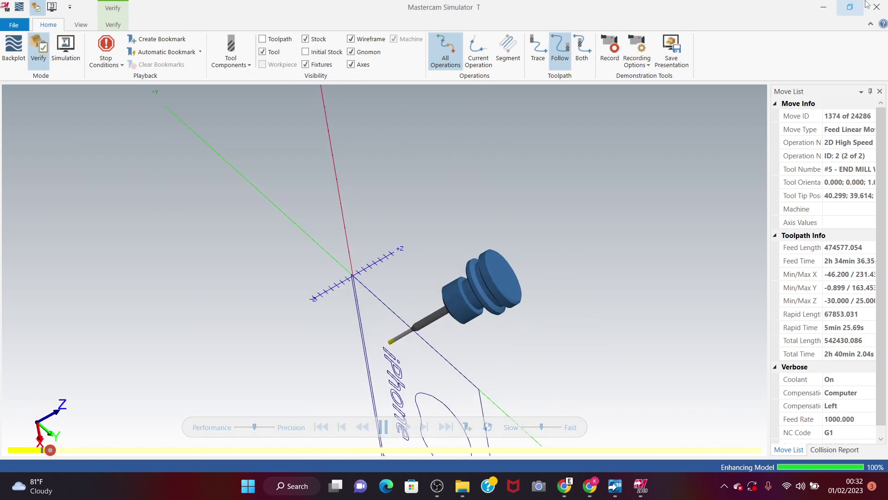
left_click(383, 427)
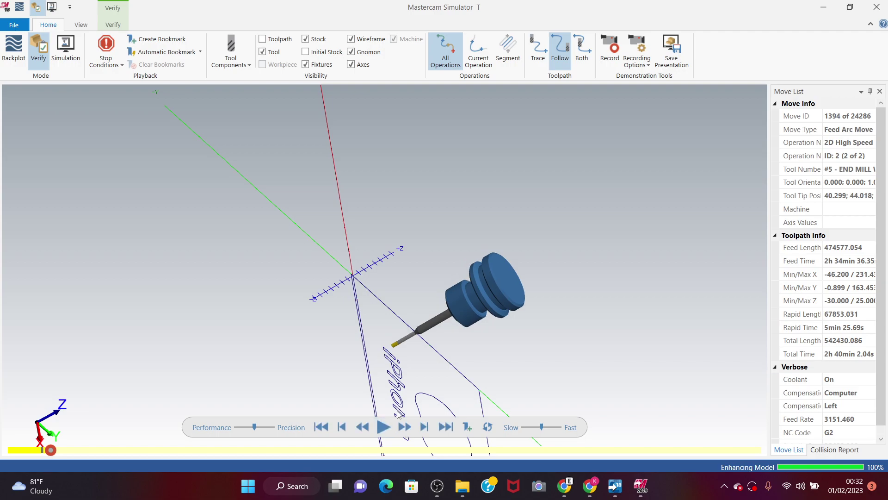
left_click(876, 6)
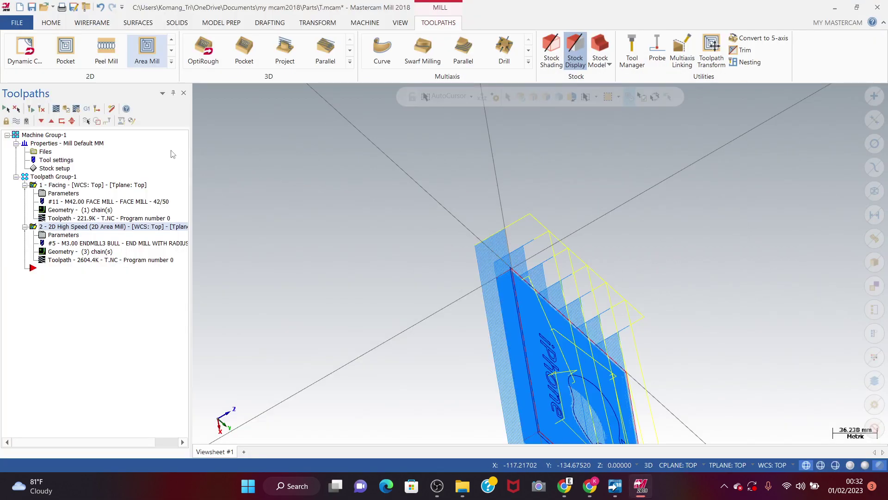
Step: Post-process the operations and save the NC file as "tugas 10" in the Mill NC folder
left_click(87, 109)
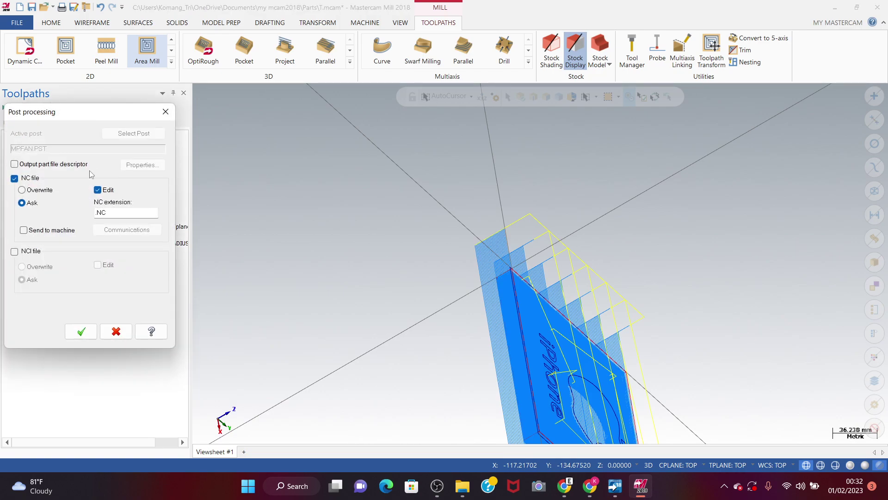
left_click(79, 331)
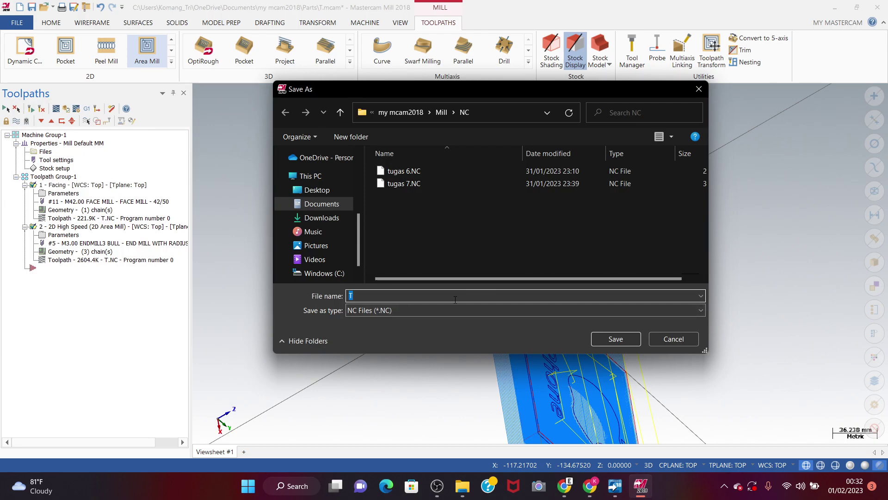
type("tu")
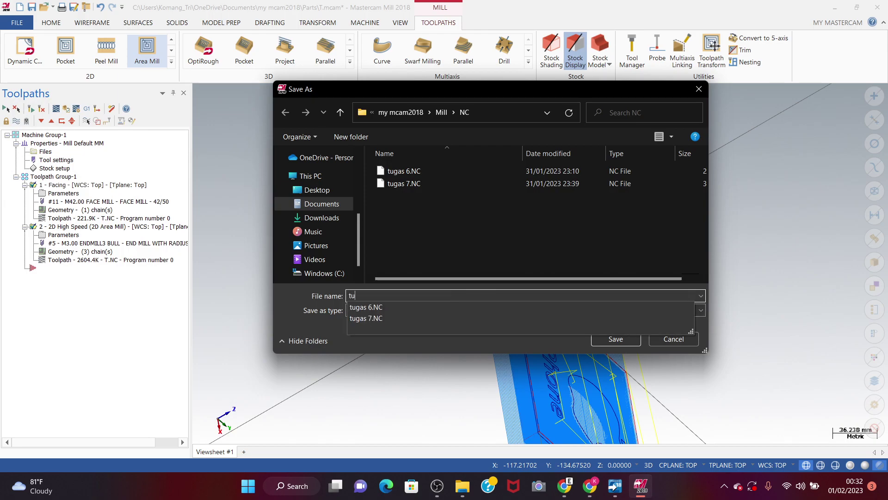
type("gas 10")
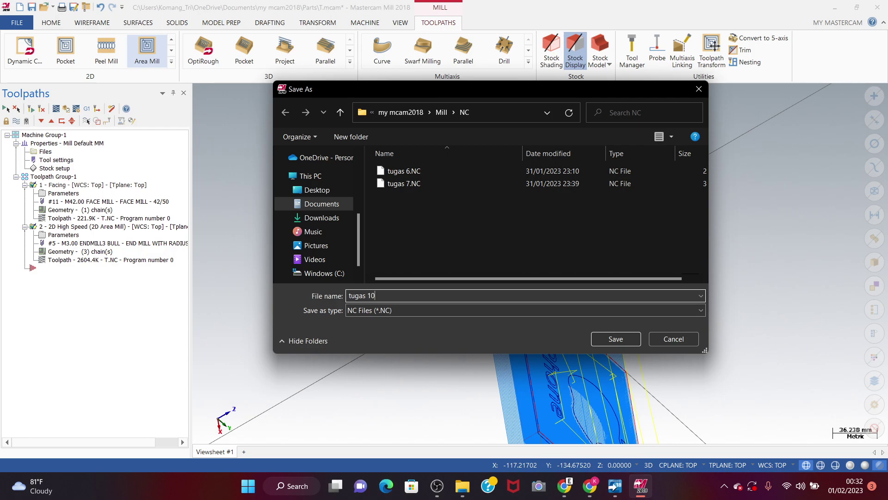
left_click(617, 340)
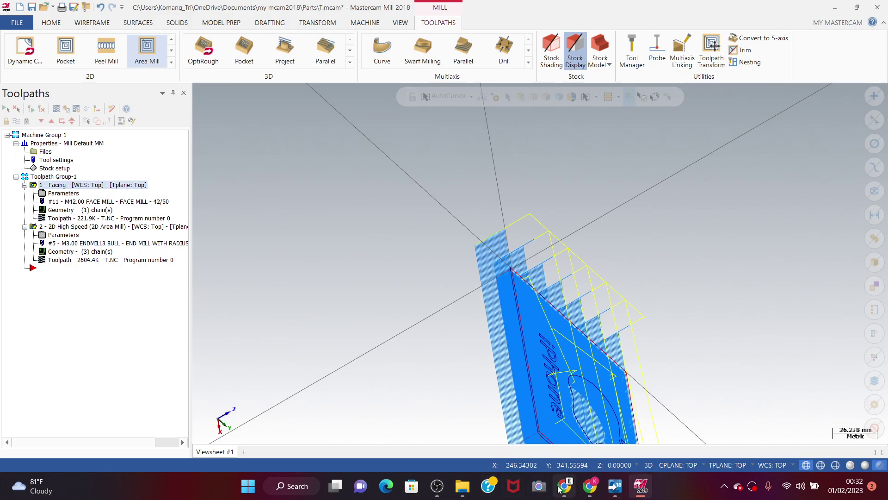
Step: Switch to YouTube Studio in Chrome, dismiss the video processing notice and copy the link of the "cam 7" video
left_click(513, 389)
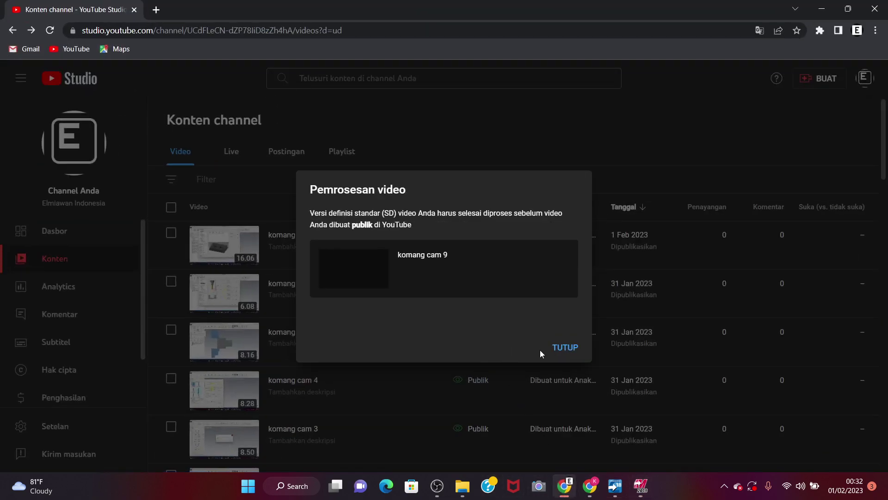
left_click(554, 352)
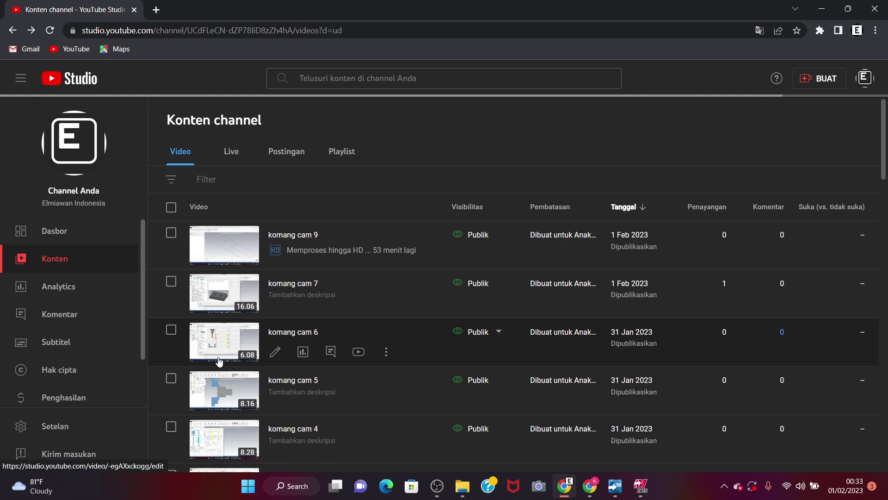
left_click(234, 293)
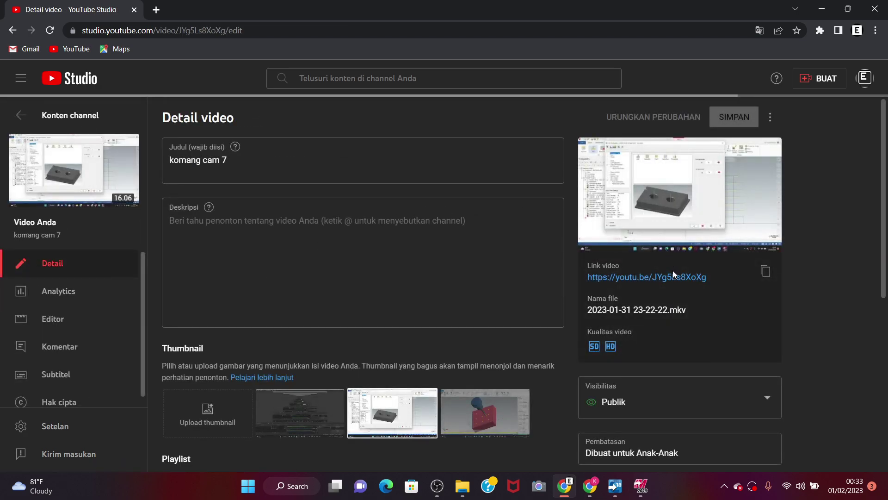
left_click(773, 268)
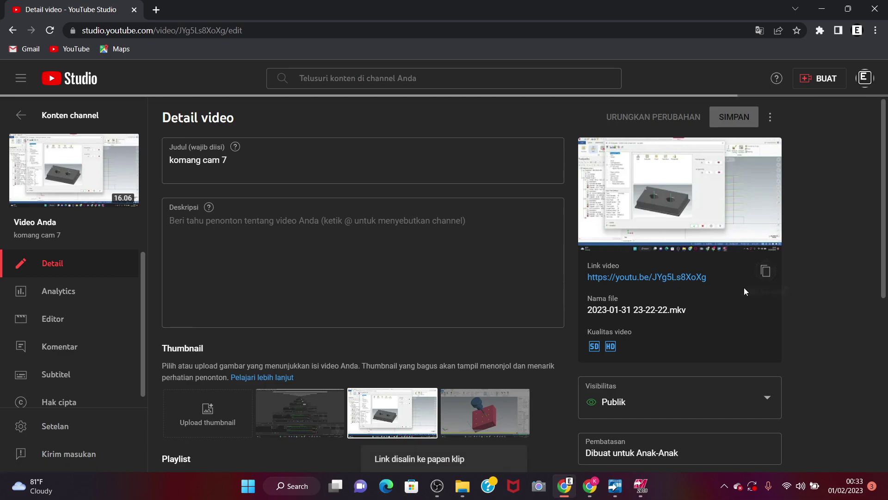
Step: Switch to the Chrome window showing the logo page and replace its address with a Google search for "classroom"
mouse_move(639, 489)
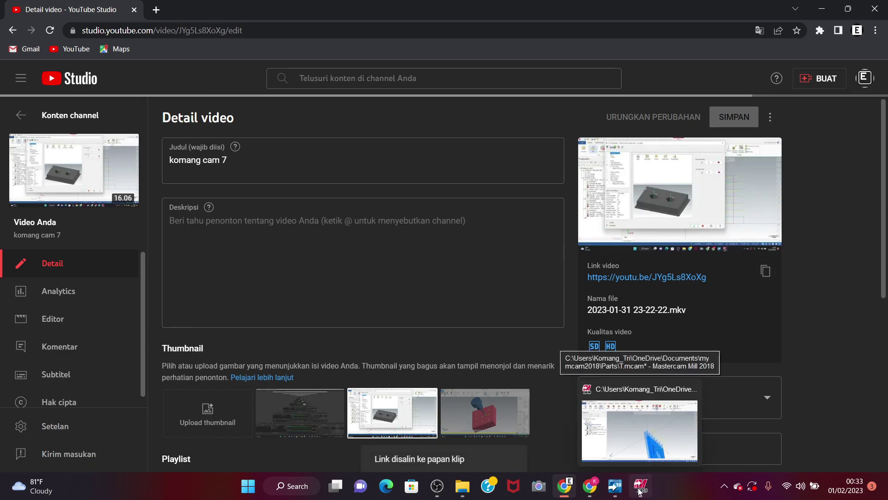
mouse_move(590, 487)
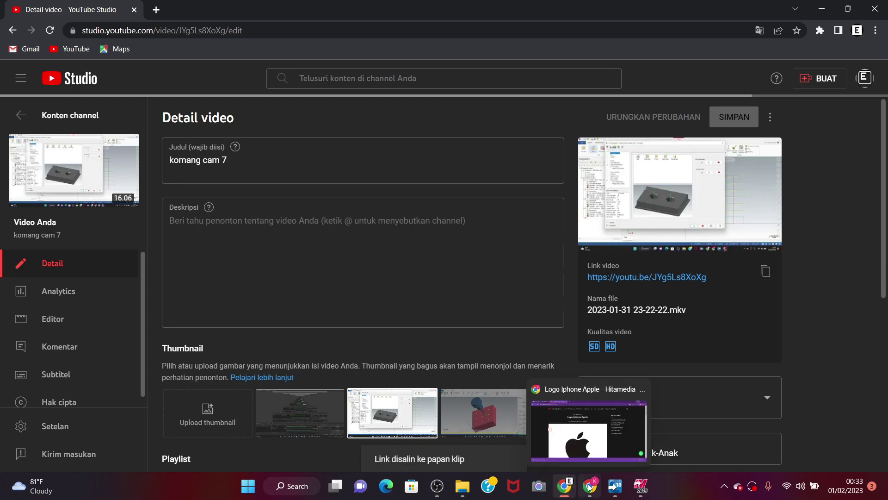
left_click(600, 449)
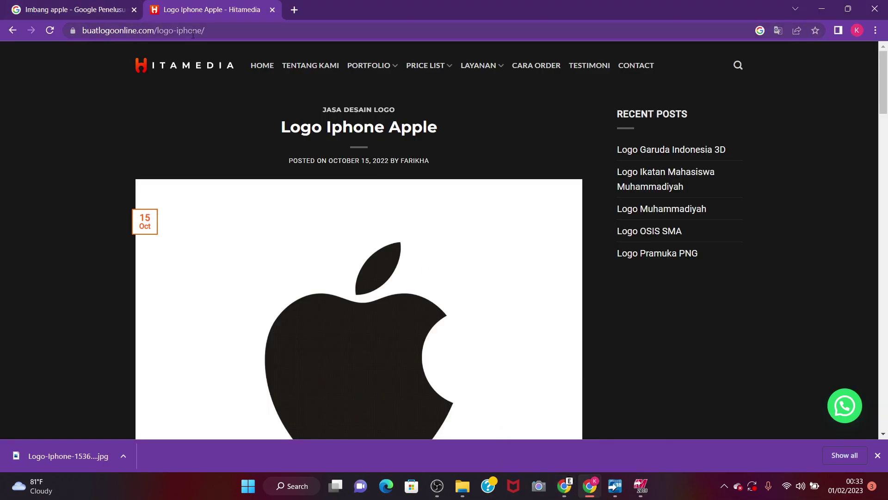
left_click(222, 30)
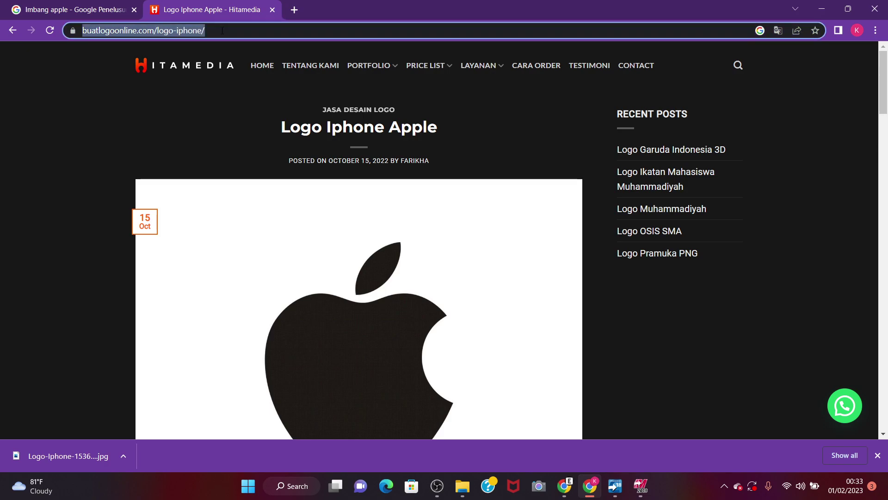
left_click(8, 30)
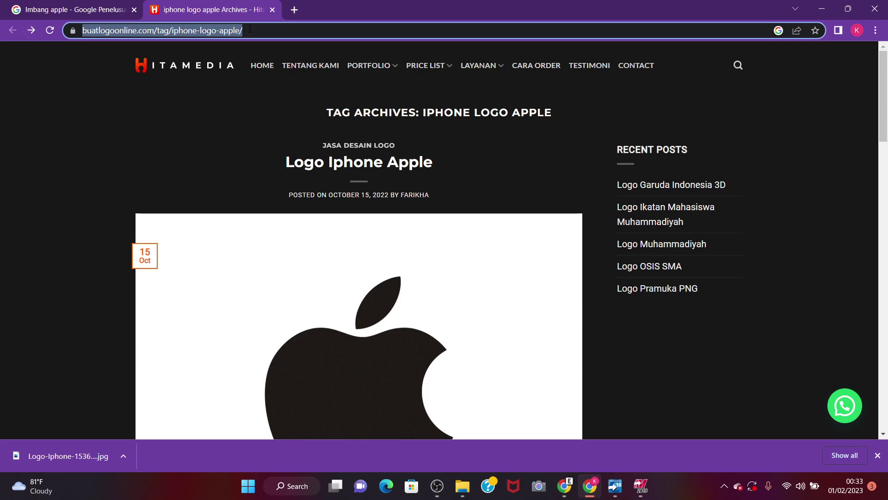
key("End")
key("BackSpace")
key("BackSpace")
key("BackSpace")
key("BackSpace")
key("BackSpace")
key("BackSpace")
key("BackSpace")
key("BackSpace")
key("BackSpace")
key("BackSpace")
key("BackSpace")
key("BackSpace")
key("BackSpace")
key("BackSpace")
key("BackSpace")
key("BackSpace")
key("BackSpace")
key("BackSpace")
key("BackSpace")
key("BackSpace")
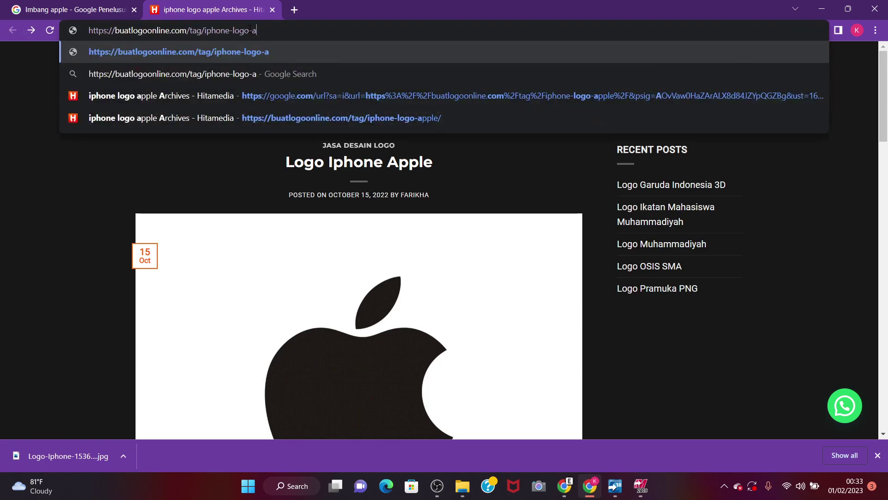
key("BackSpace")
key("BackSpace")
key("BackSpace")
key("BackSpace")
key("BackSpace")
key("BackSpace")
key("BackSpace")
key("BackSpace")
key("BackSpace")
key("BackSpace")
key("BackSpace")
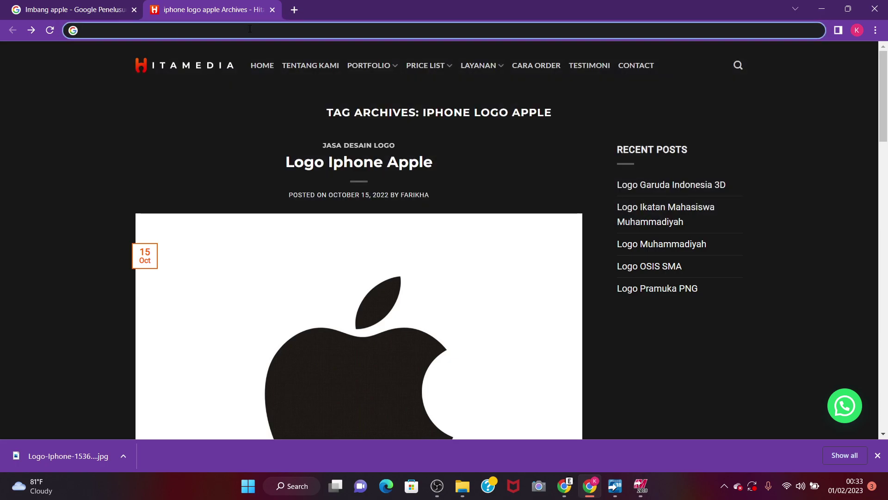
type("cl")
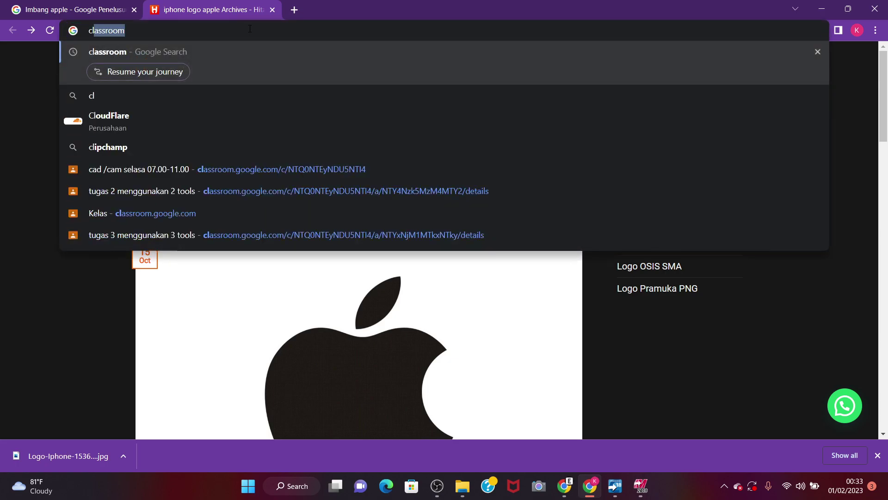
left_click(168, 49)
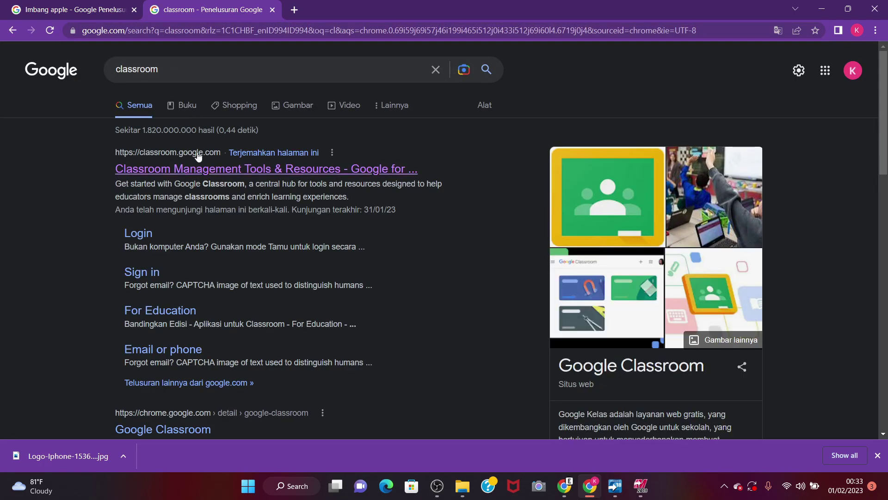
Step: Open Google Classroom, enter the cad /cam class and open its "tugas 6 face milling" assignment
left_click(199, 161)
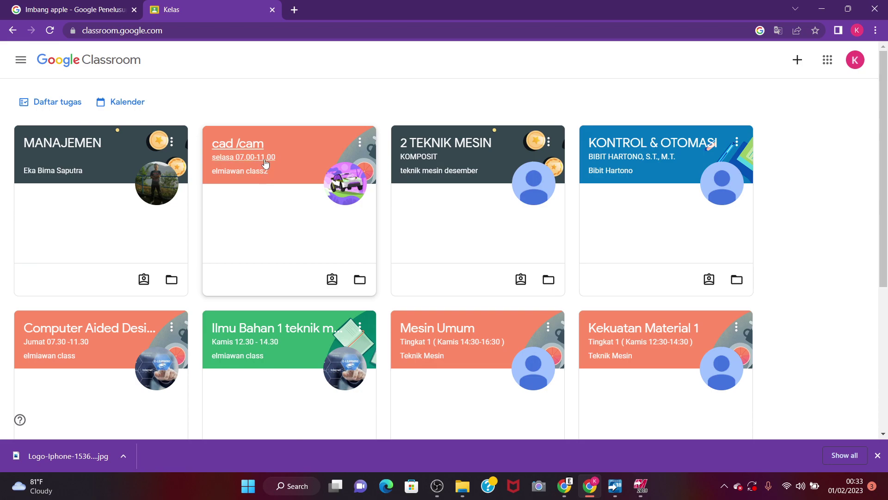
left_click(263, 164)
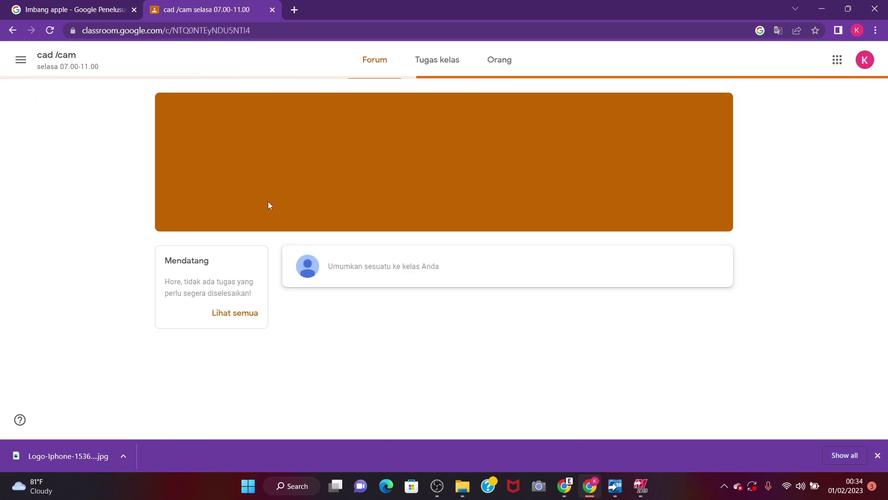
scroll(407, 303, "down", 10)
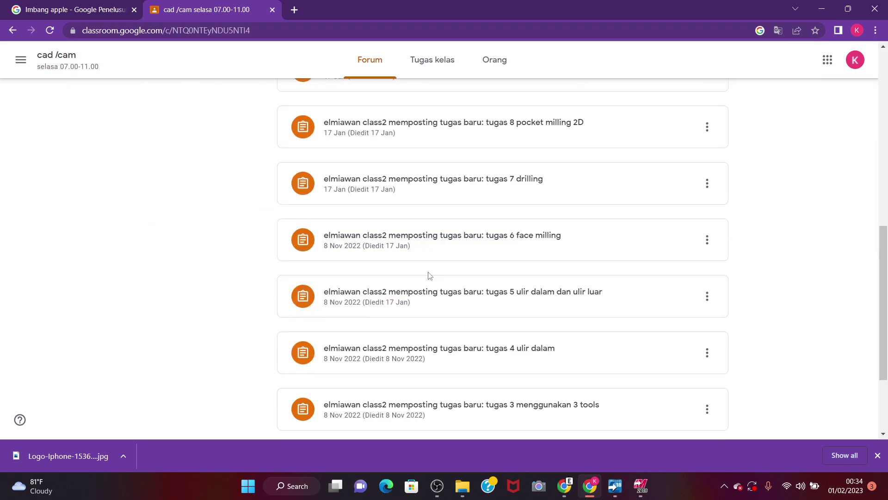
left_click(514, 256)
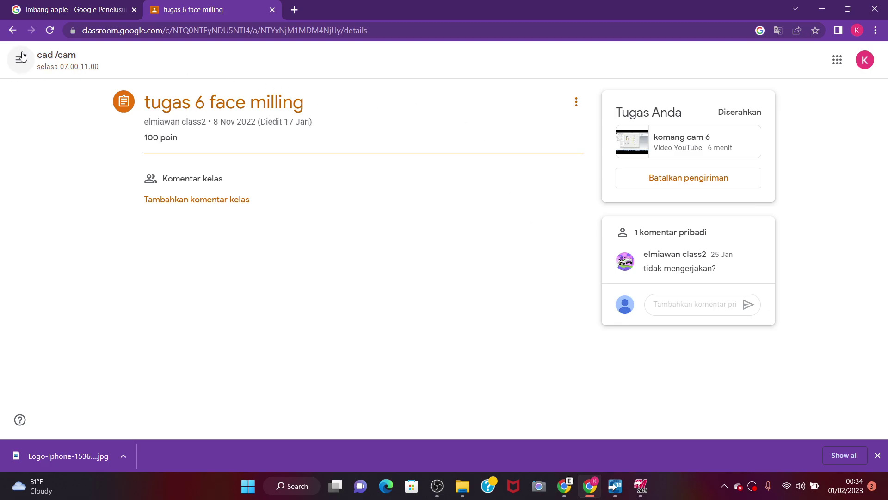
Step: Return to the class stream, open the "tugas 7 drilling" assignment and attach the copied YouTube video link
left_click(11, 30)
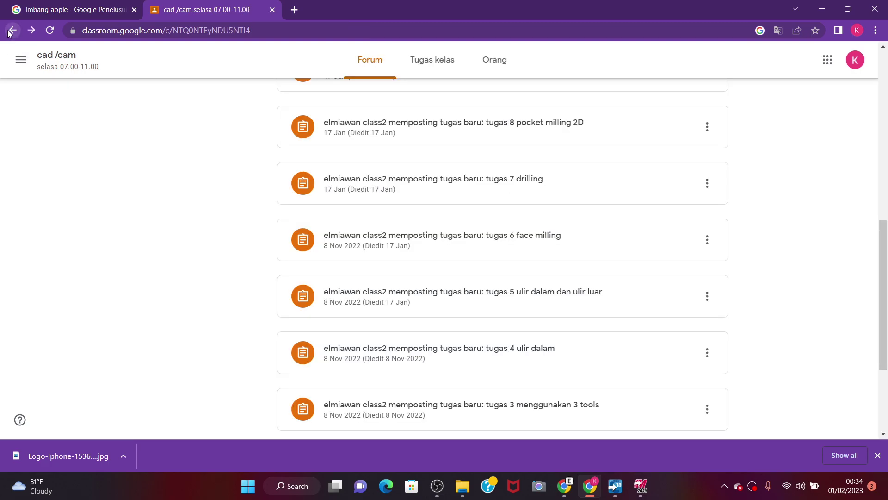
left_click(457, 187)
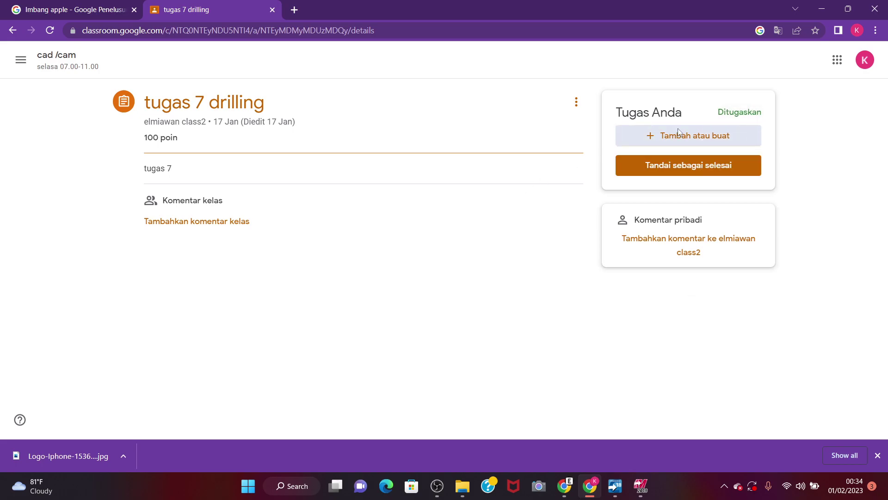
left_click(679, 134)
left_click(656, 180)
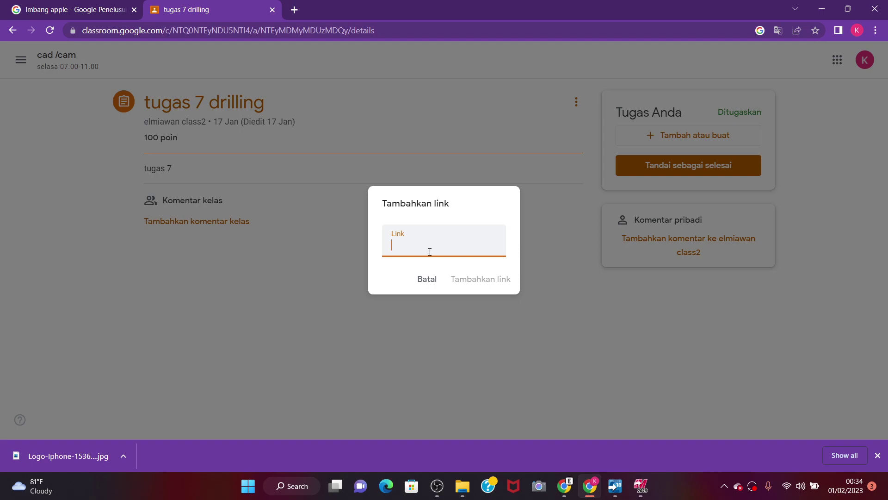
key("ctrl+v")
left_click(486, 278)
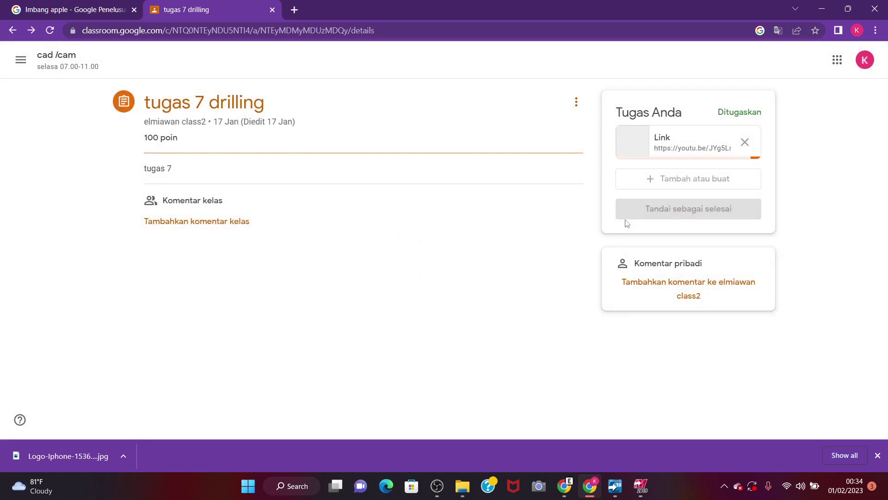
left_click(674, 178)
left_click(675, 239)
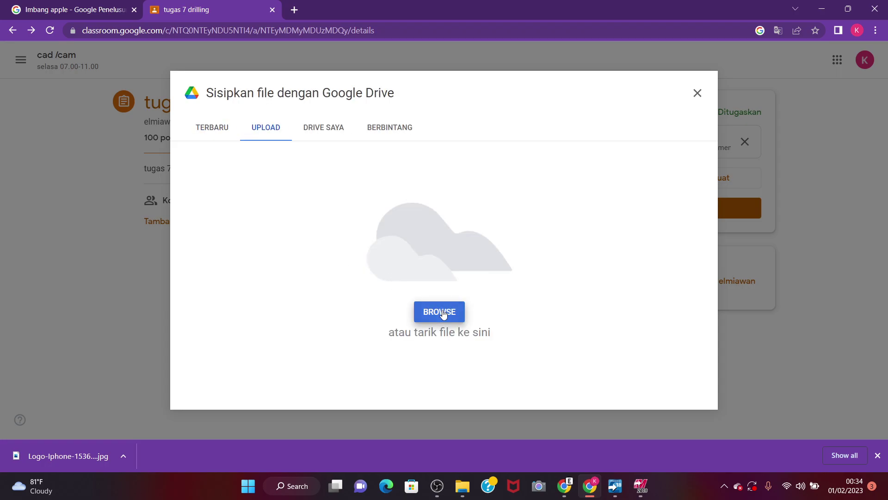
left_click(442, 312)
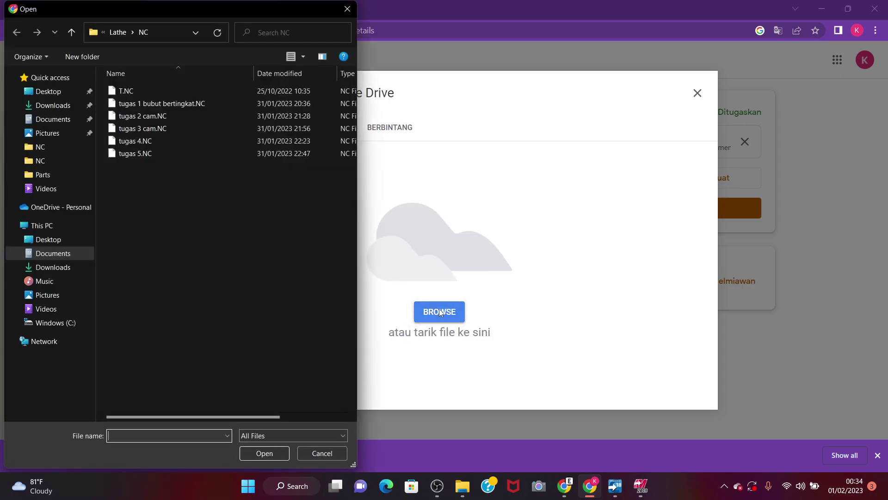
left_click(343, 13)
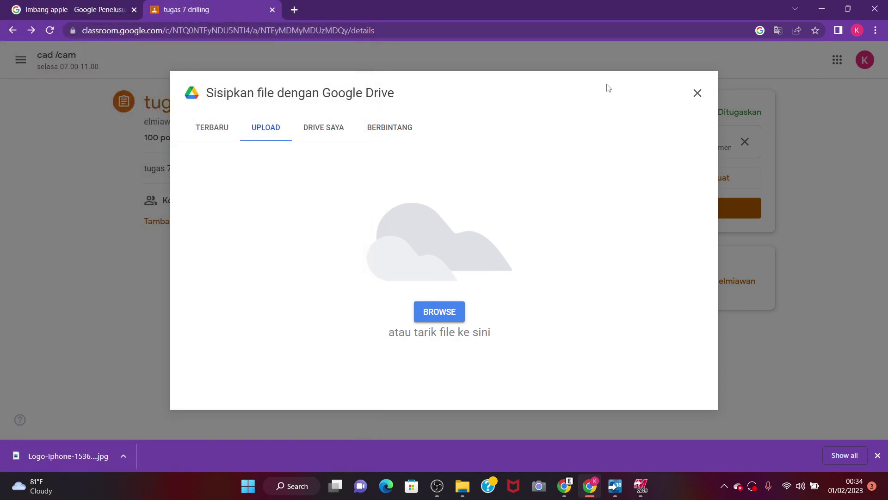
left_click(697, 93)
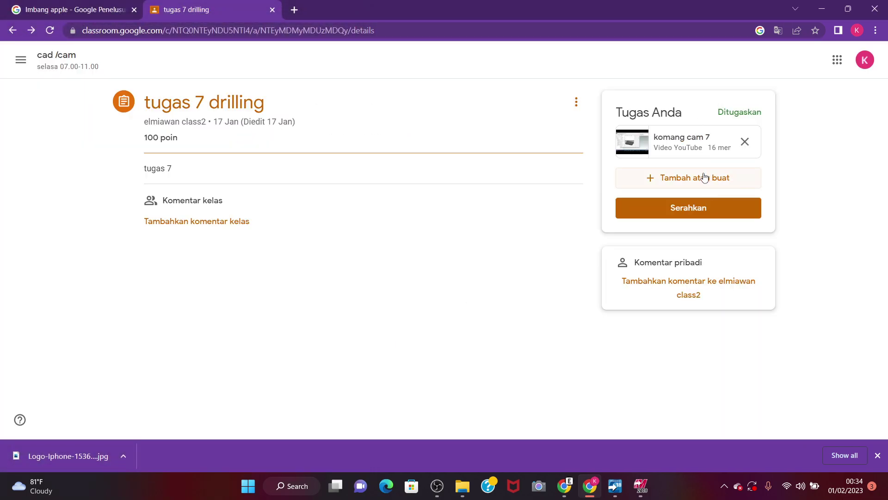
Step: Hand in the "tugas 7 drilling" assignment and return to the class stream
left_click(696, 205)
left_click(538, 279)
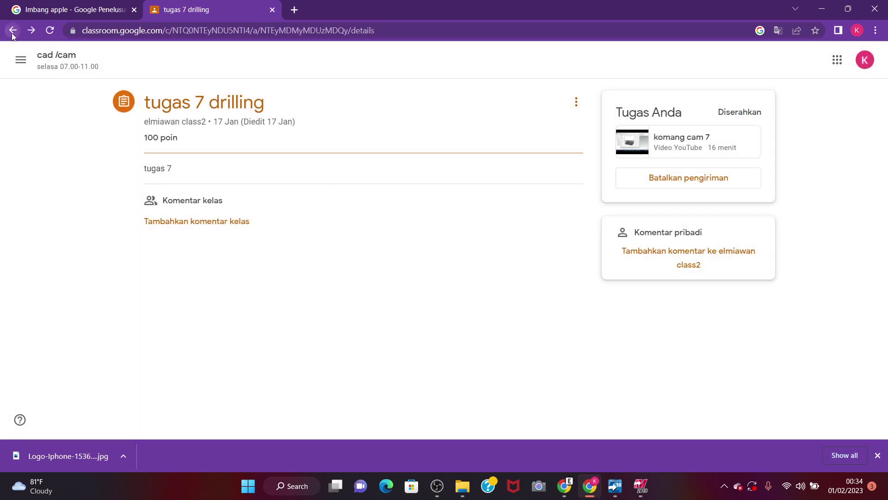
left_click(12, 31)
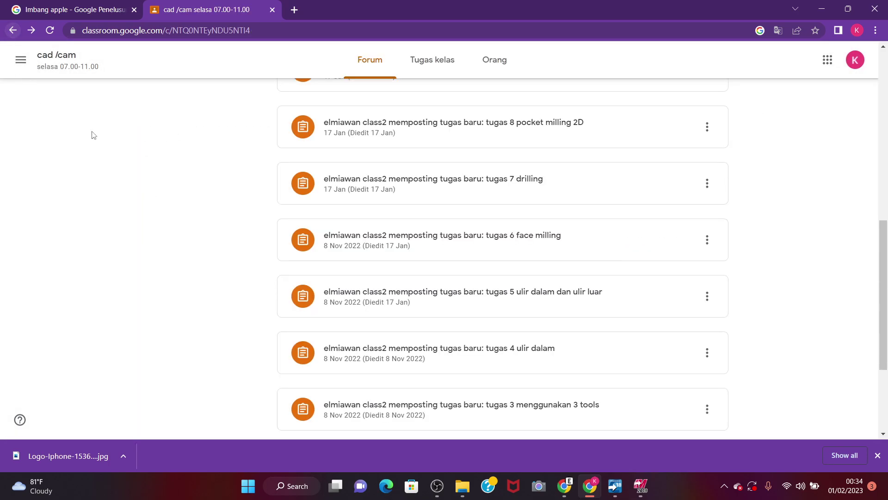
Step: Switch to YouTube Studio, dismiss the upload dialog, open the "cam 9" video's details and copy its link
mouse_move(591, 485)
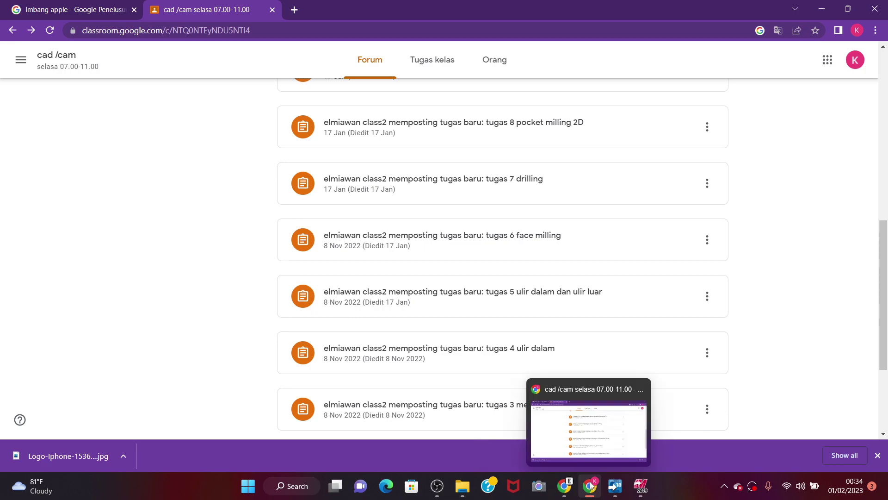
left_click(565, 486)
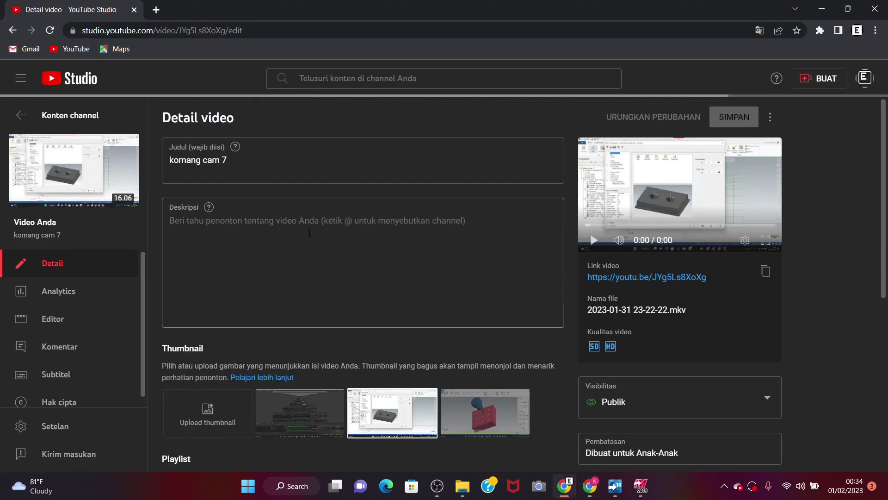
left_click(18, 32)
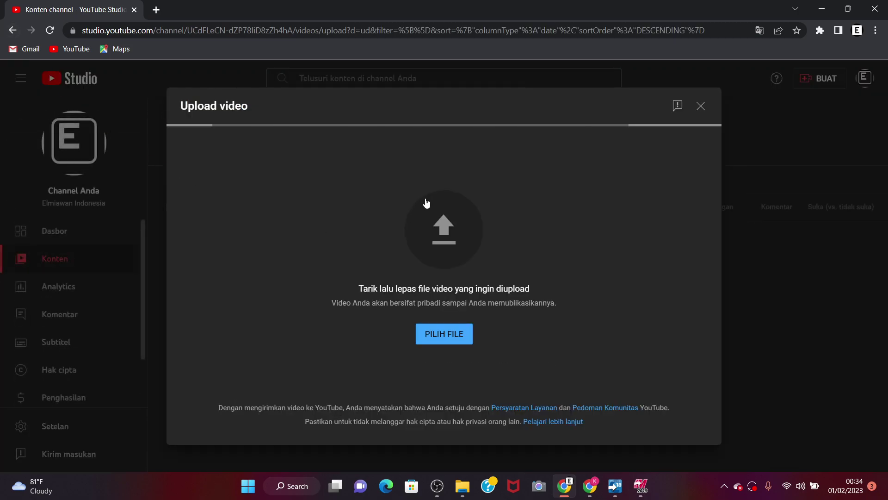
left_click(698, 105)
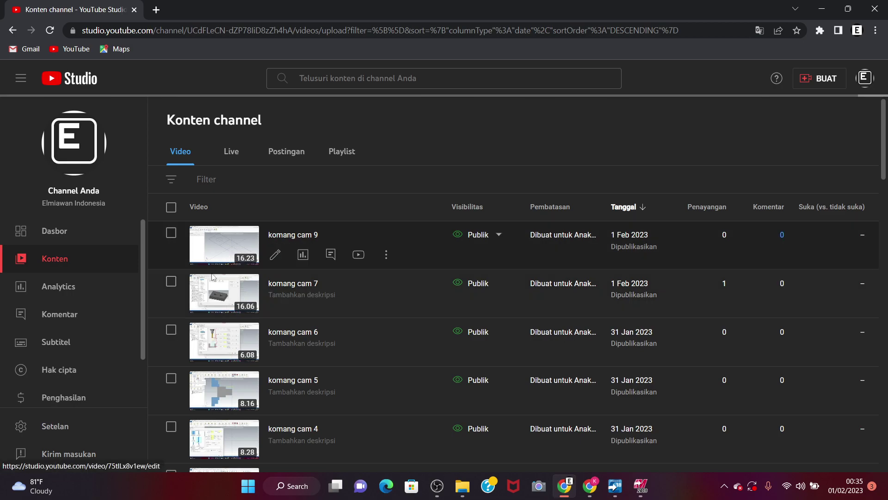
left_click(218, 258)
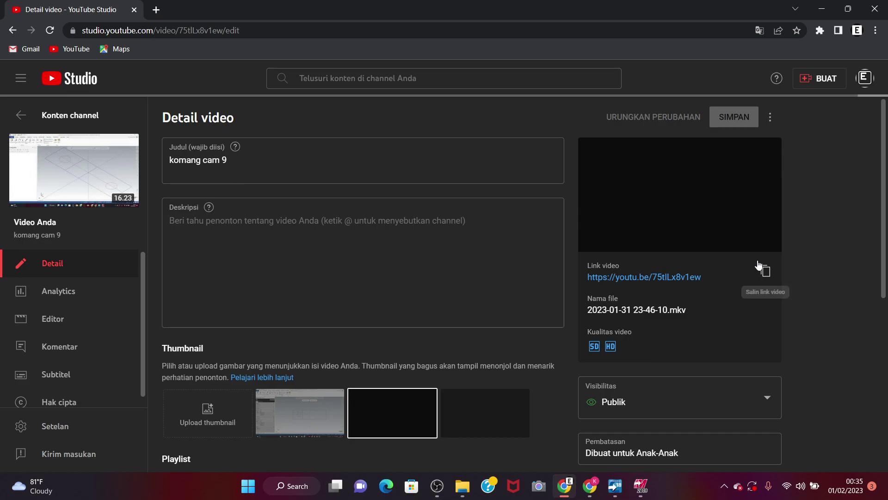
left_click(765, 270)
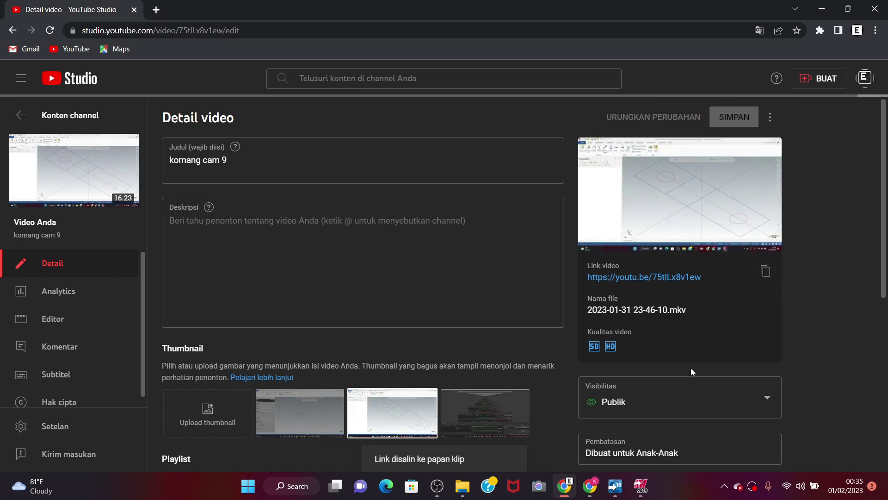
left_click(766, 273)
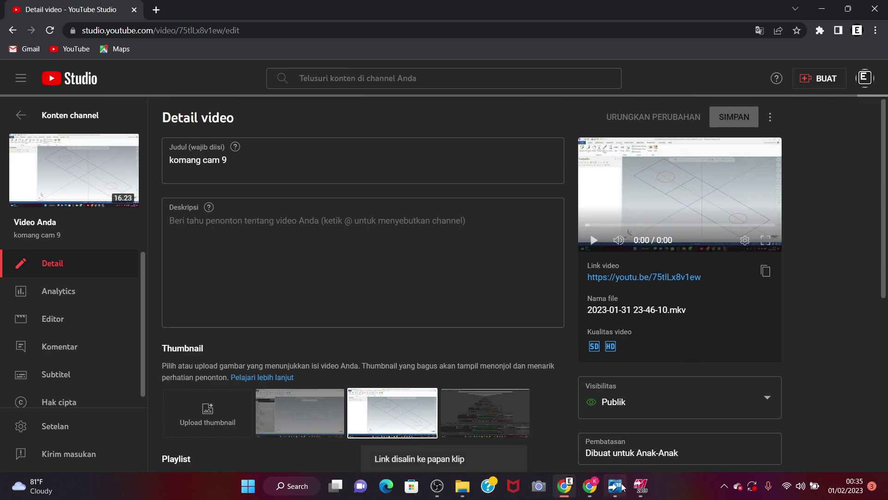
Step: Switch to the Google Classroom window and open the "tugas 9 import gambar 3d dari grabcad" assignment
mouse_move(594, 486)
left_click(587, 428)
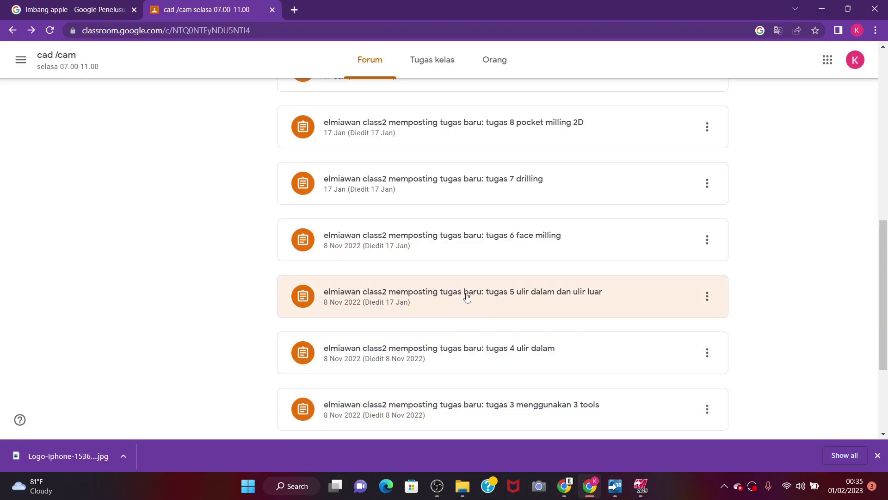
scroll(481, 259, "up", 10)
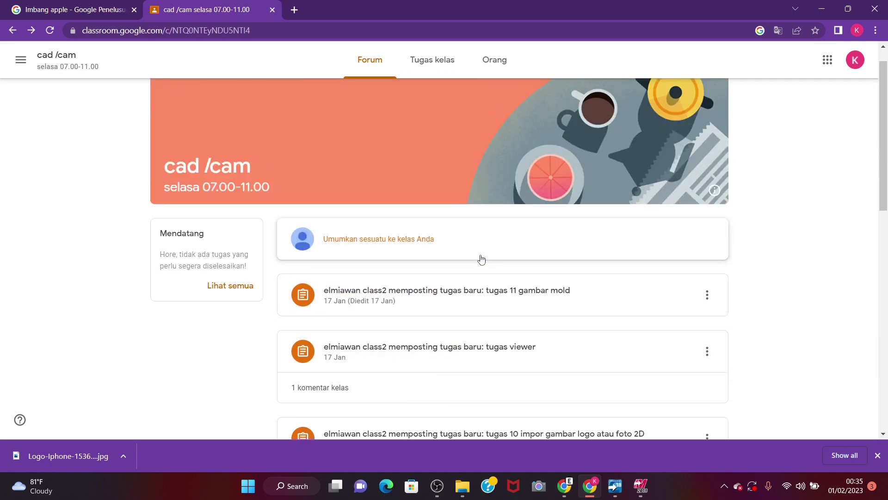
scroll(487, 296, "down", 8)
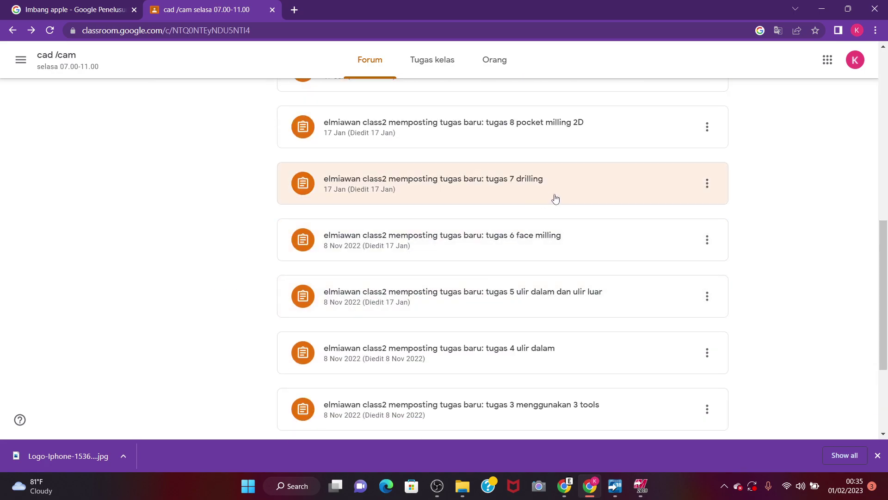
left_click_drag(877, 237, 877, 197)
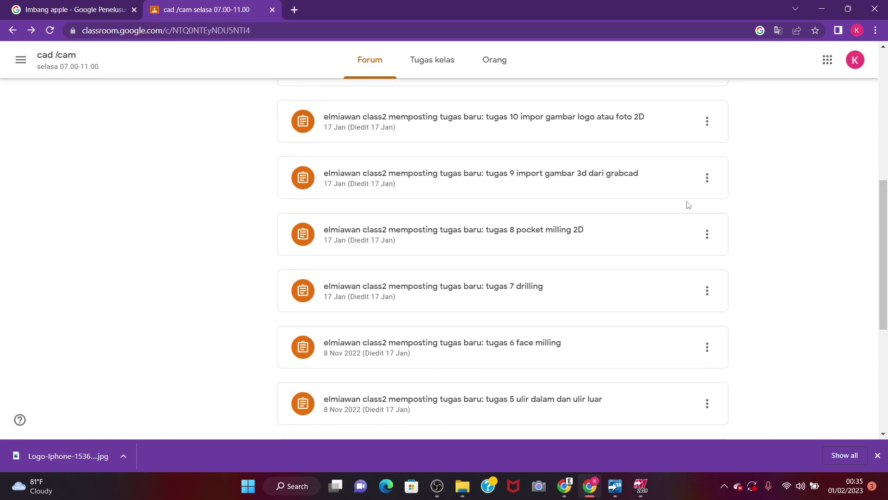
left_click(586, 172)
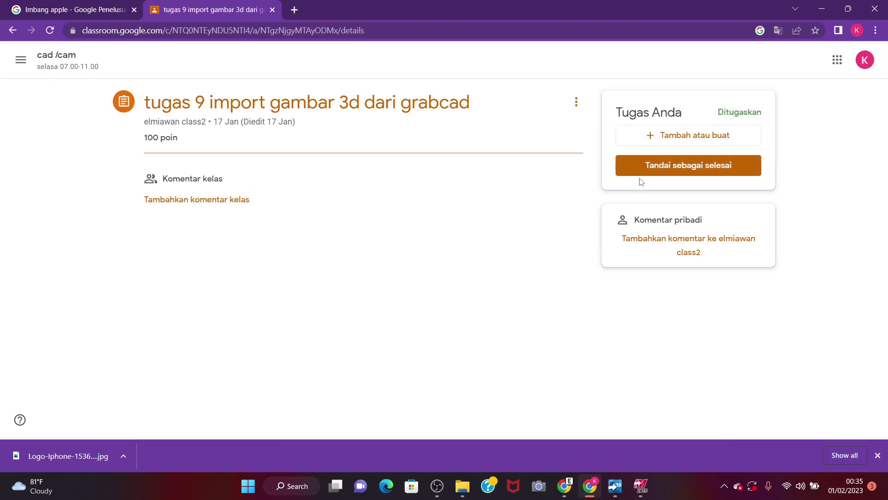
Step: Attach the copied "cam 9" video link to the tugas 9 assignment
left_click(697, 140)
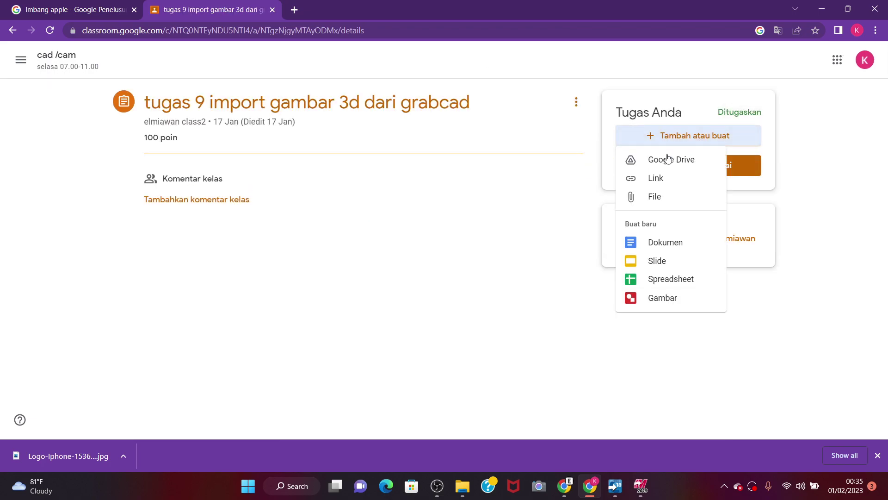
left_click(666, 176)
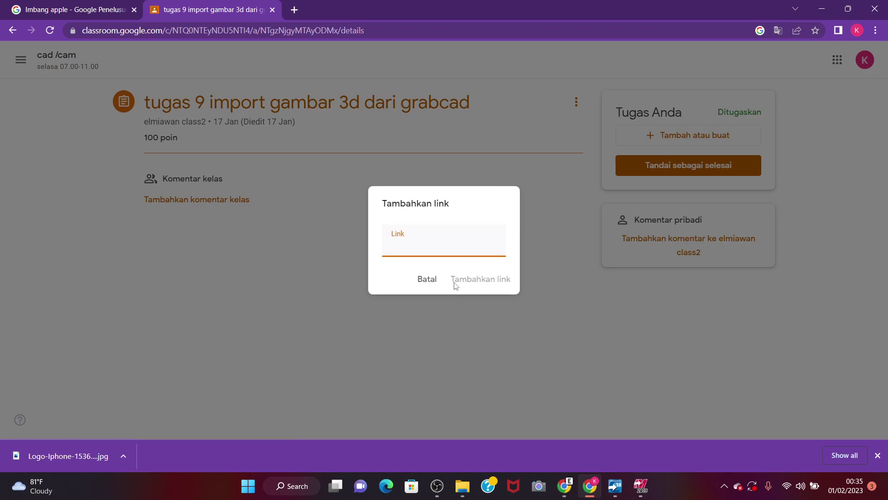
key("ctrl+v")
left_click(452, 279)
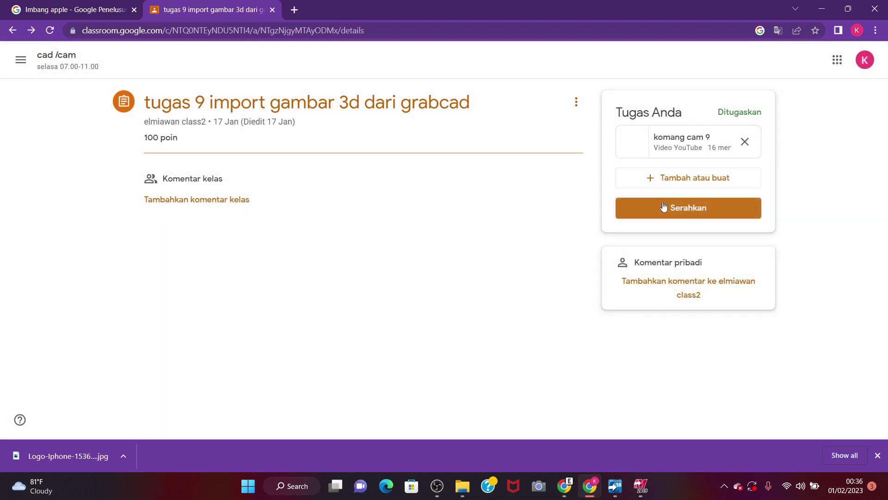
Step: Hand in the tugas 9 assignment and go back to the class stream to look over the assignments
left_click(689, 183)
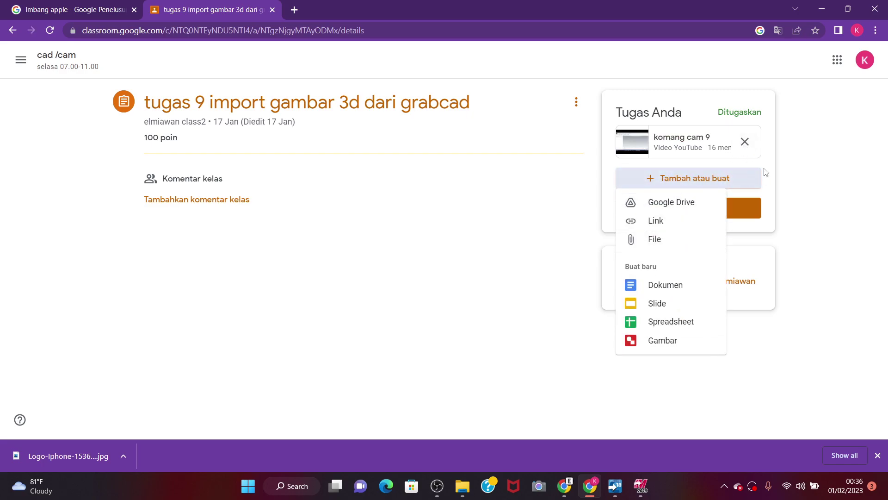
left_click(786, 172)
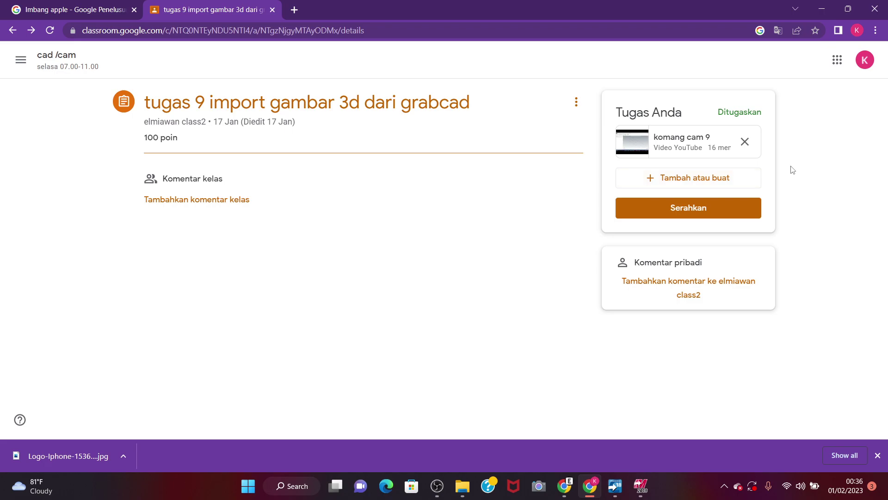
left_click(726, 207)
left_click(563, 279)
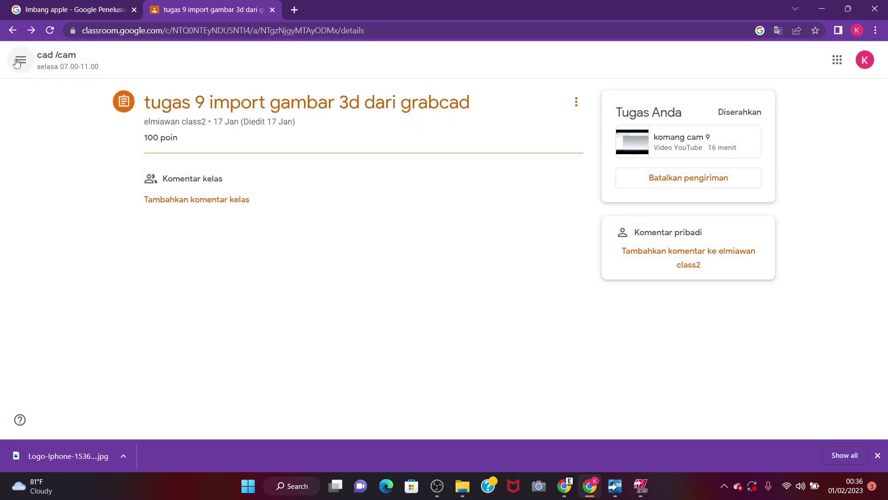
left_click(13, 31)
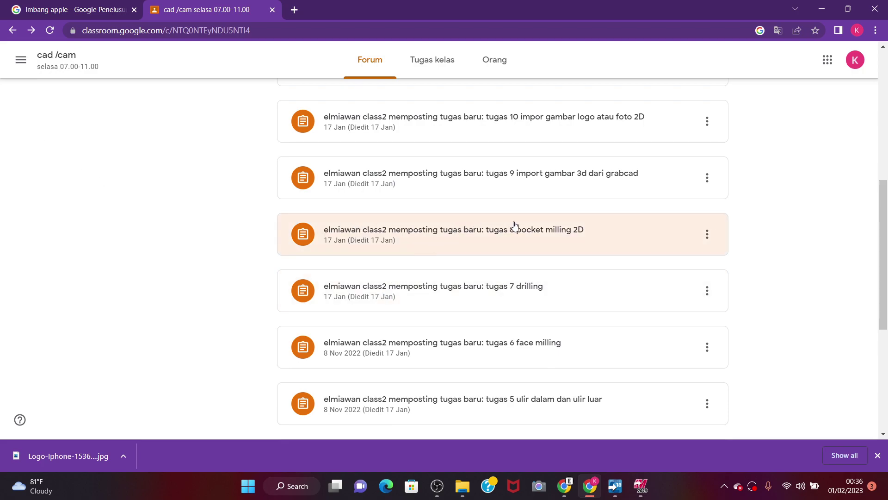
scroll(514, 226, "up", 7)
scroll(514, 225, "down", 9)
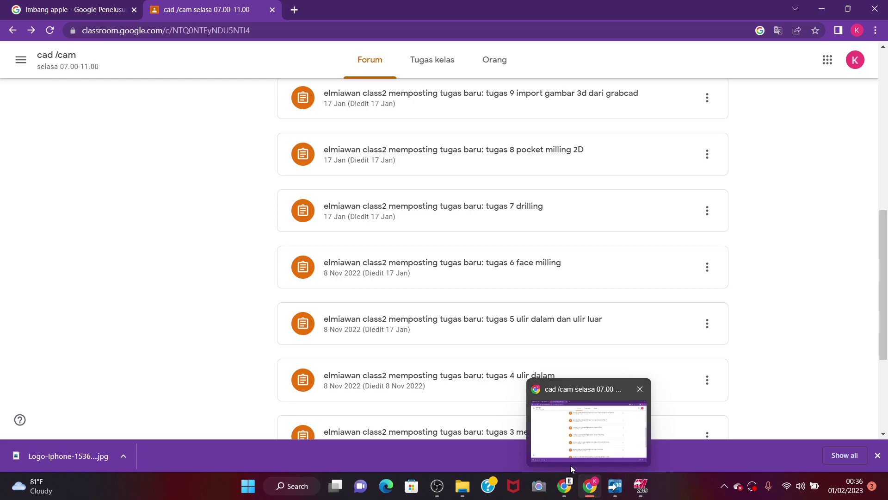
Step: Switch to YouTube Studio, return to the channel's content list and look through the uploaded videos
mouse_move(564, 485)
left_click(564, 454)
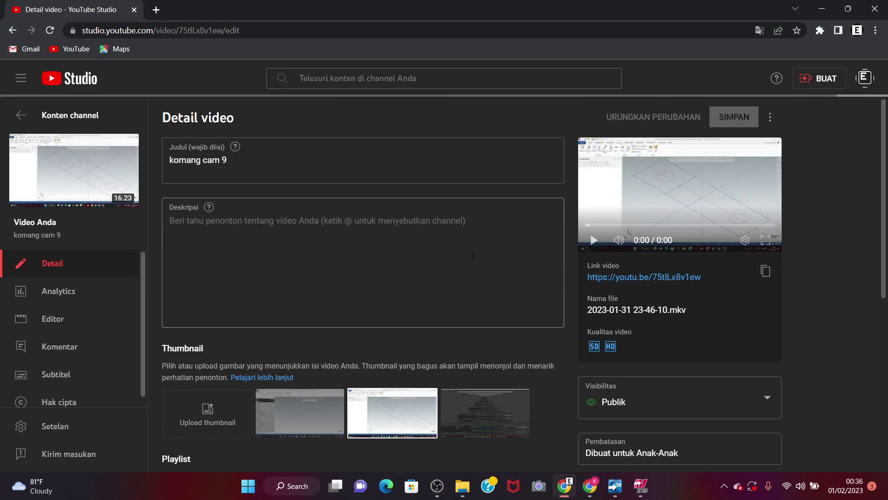
left_click(66, 115)
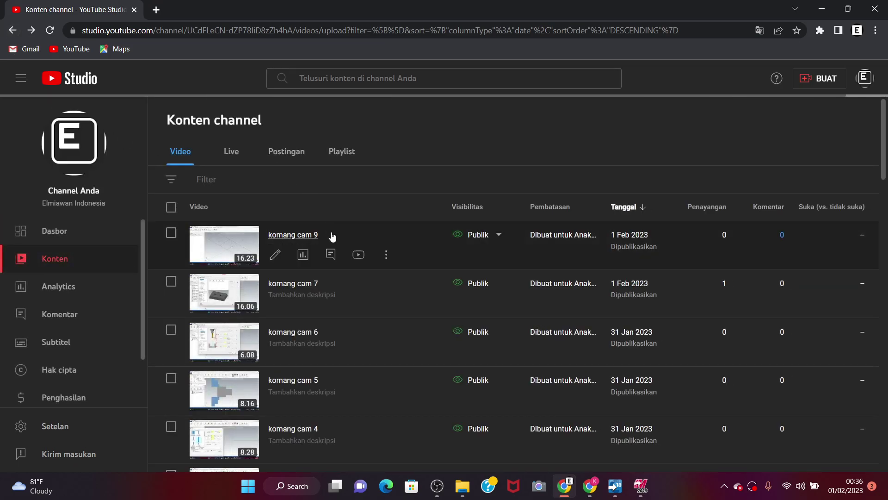
scroll(334, 235, "down", 5)
scroll(334, 235, "up", 5)
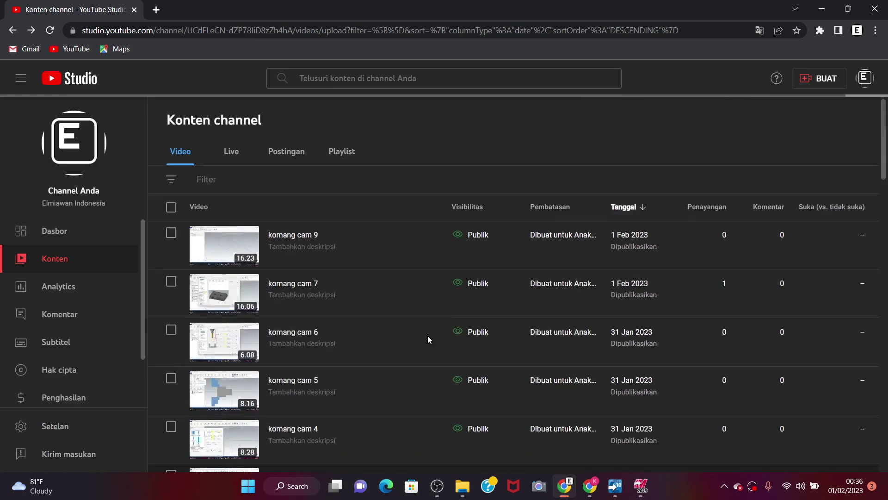
scroll(427, 335, "down", 15)
scroll(417, 314, "up", 15)
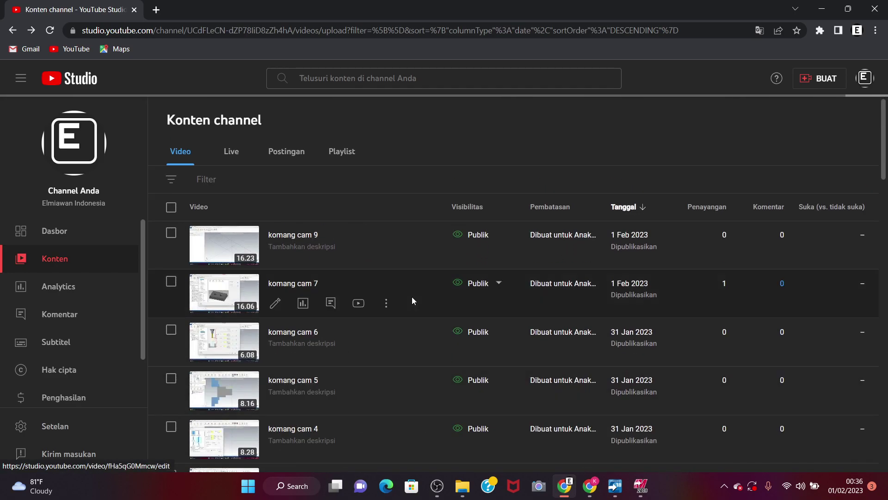
Step: Start a new video upload and browse the Videos folder for the file to upload
left_click(818, 79)
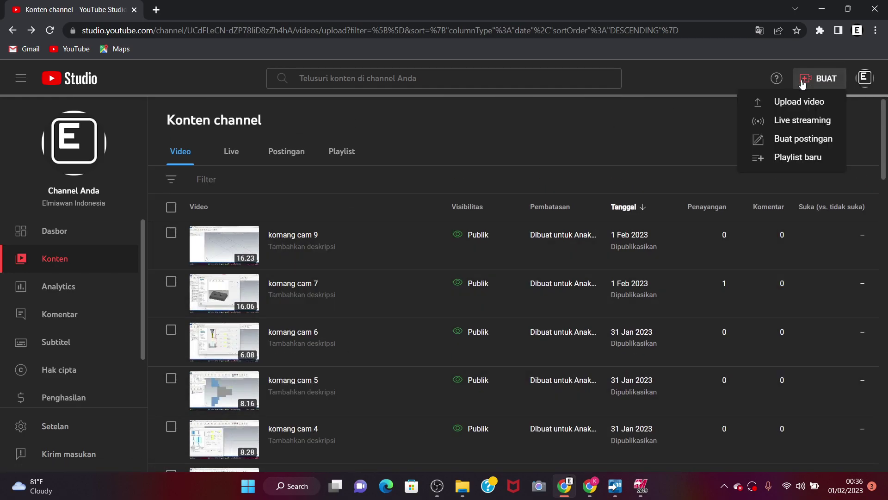
left_click(792, 102)
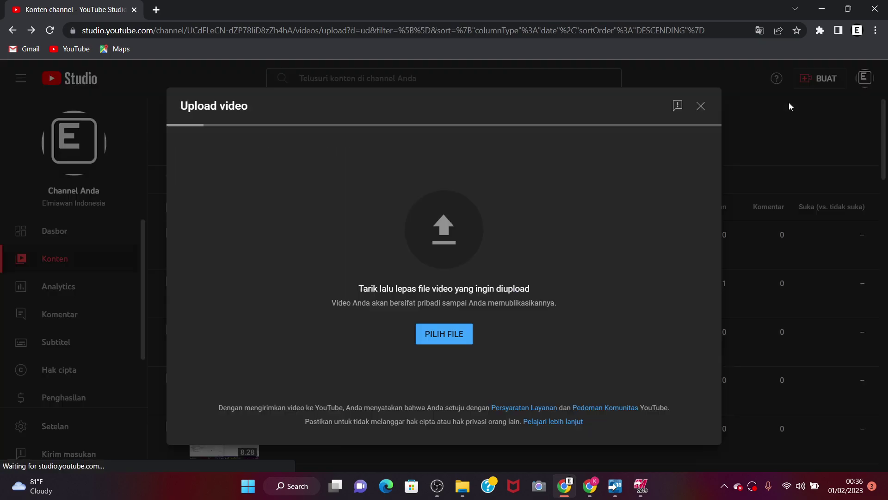
left_click(433, 335)
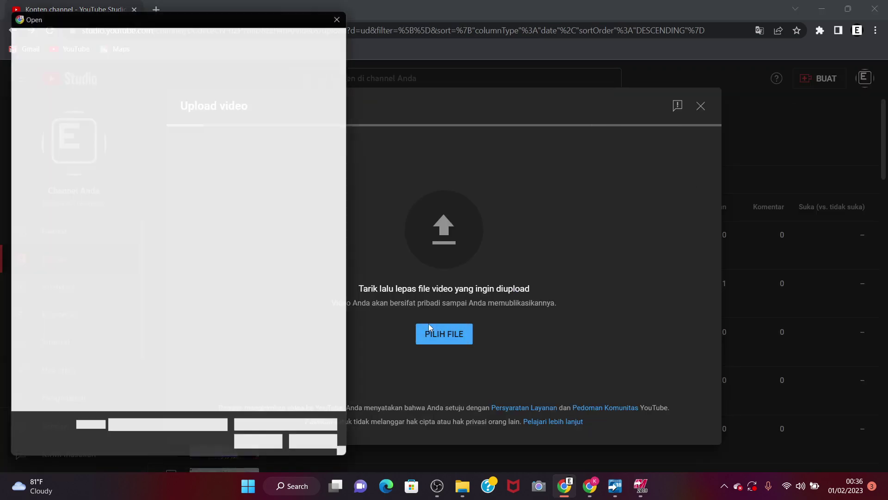
scroll(268, 282, "down", 5)
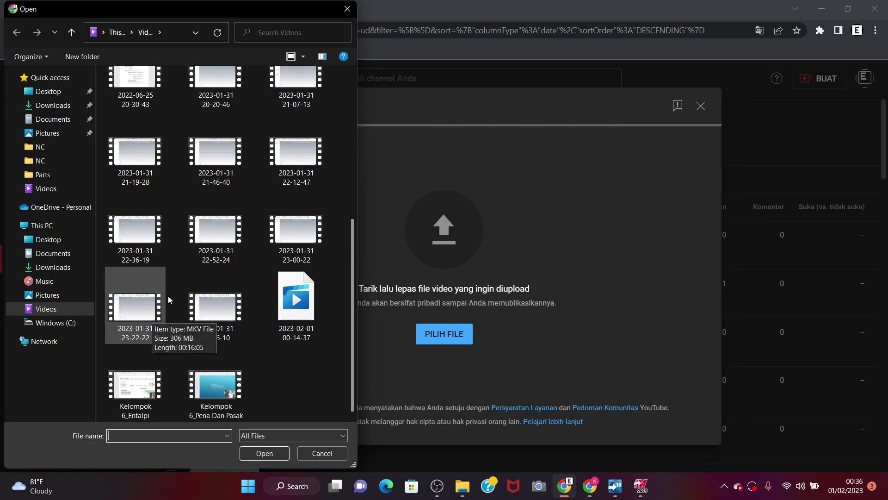
mouse_move(464, 494)
left_click(461, 430)
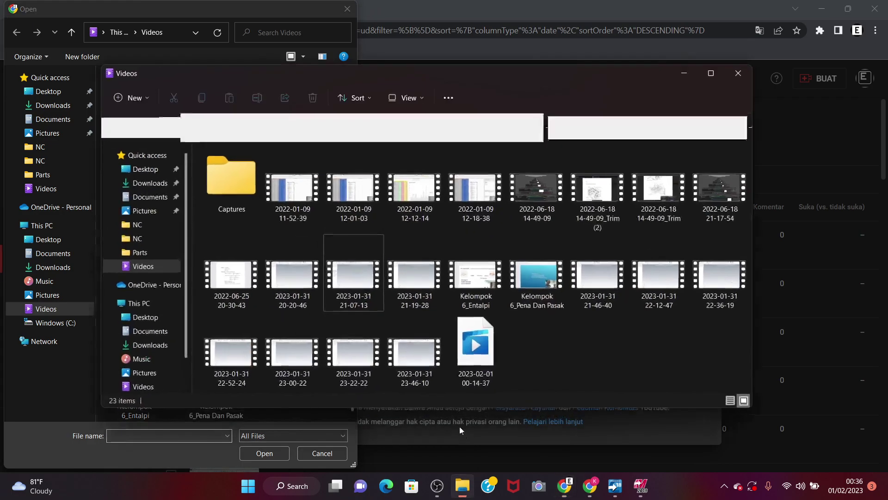
double_click(418, 363)
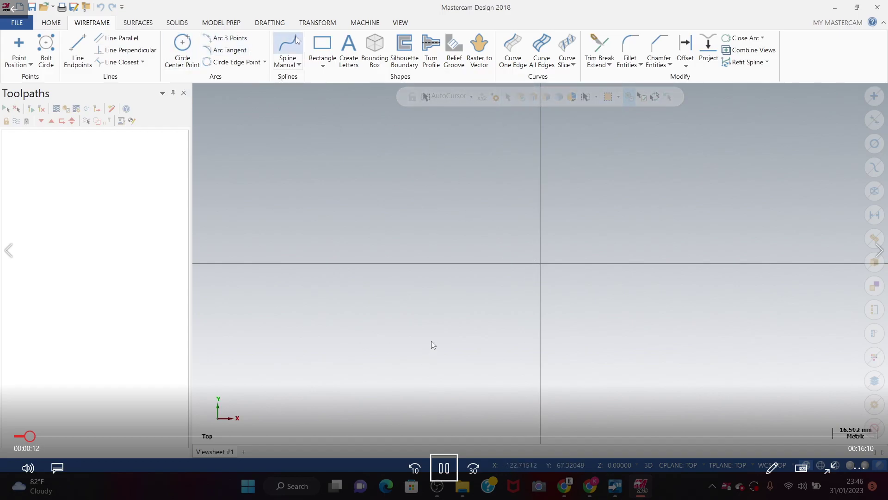
left_click(444, 467)
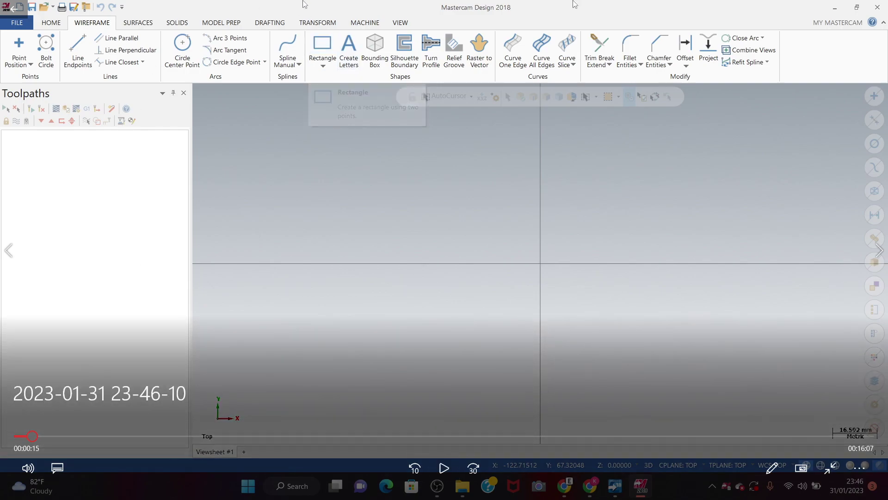
left_click(877, 7)
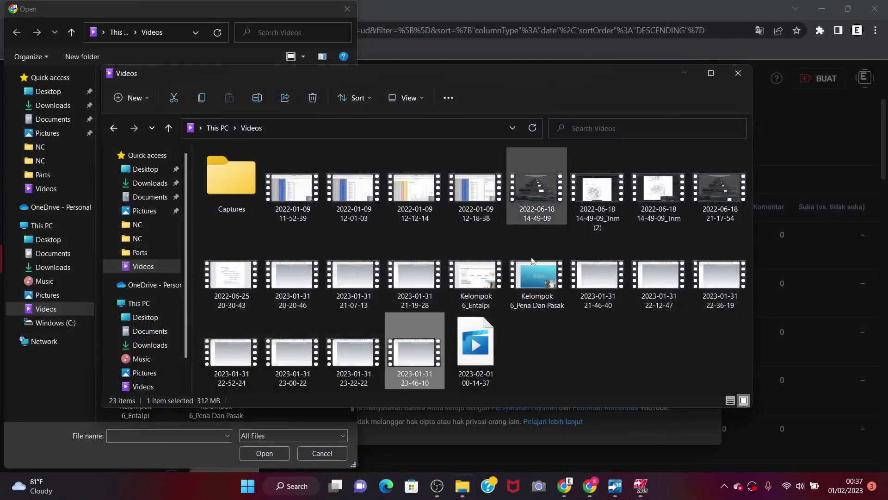
double_click(471, 342)
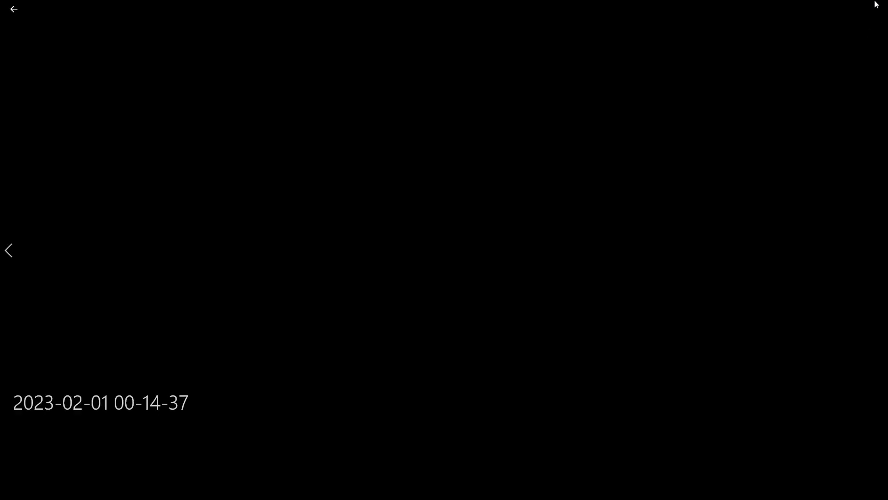
left_click(883, 5)
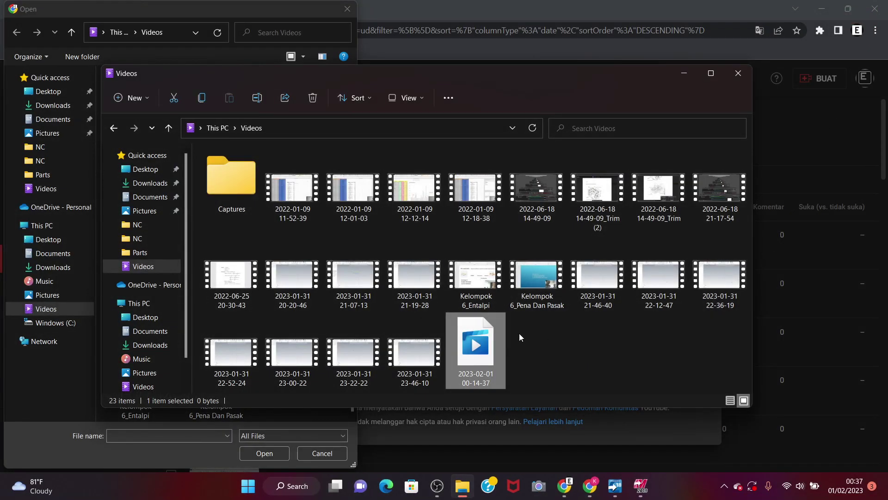
right_click(481, 353)
left_click(574, 347)
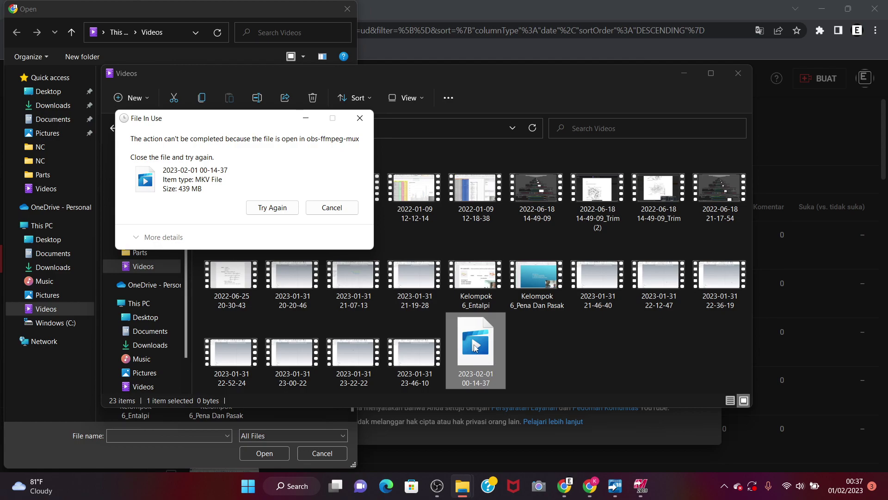
left_click(271, 209)
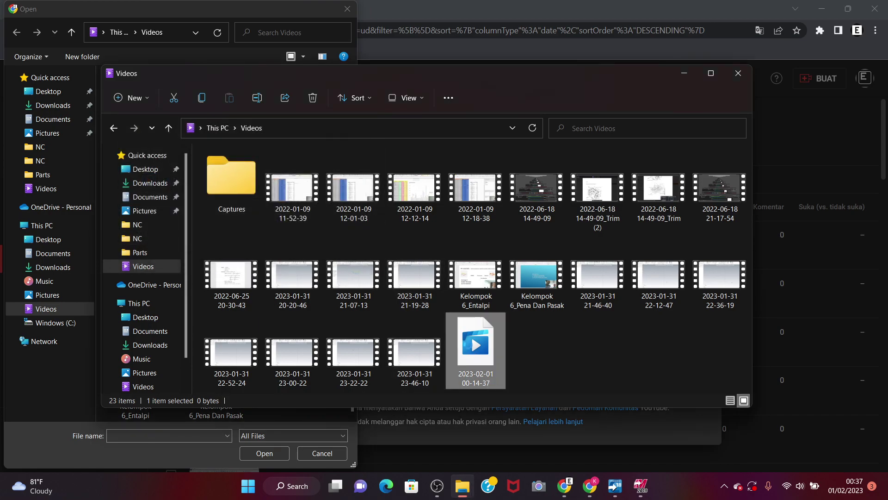
right_click(478, 363)
left_click(582, 365)
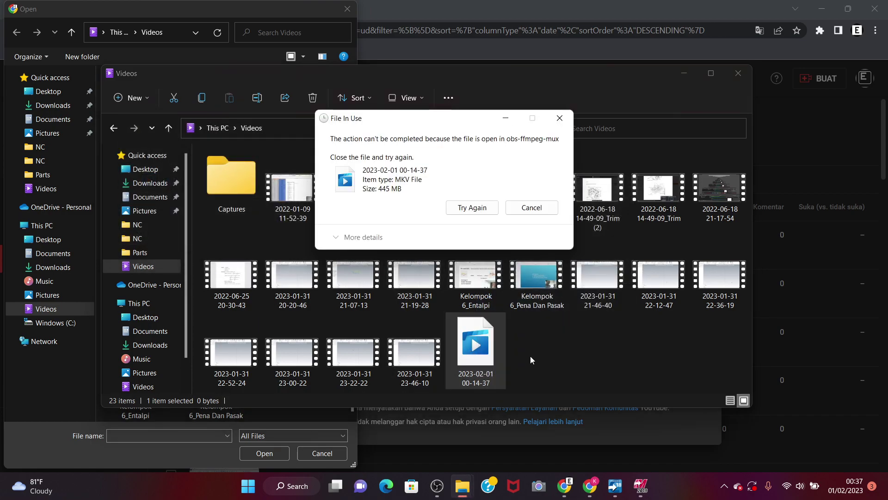
left_click(528, 214)
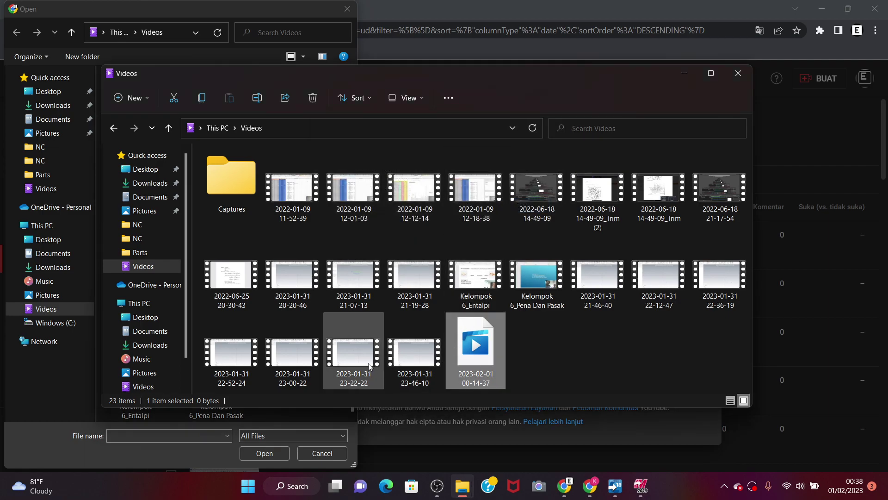
double_click(369, 365)
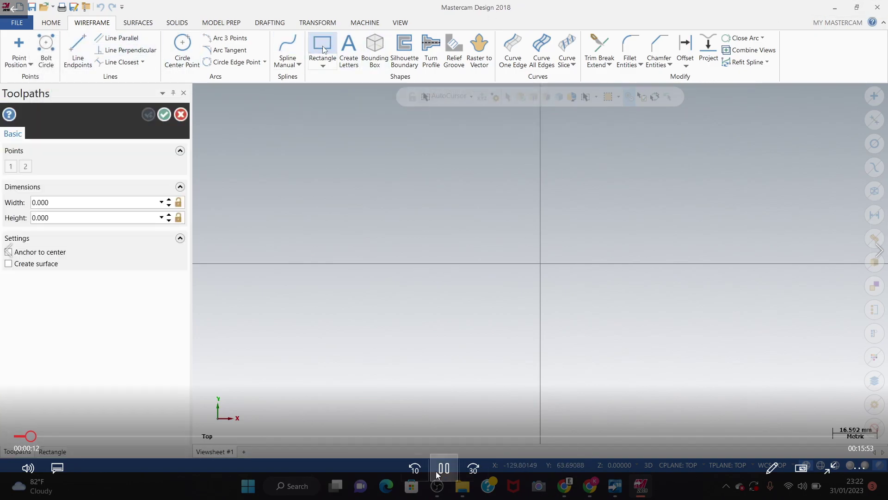
left_click(687, 229)
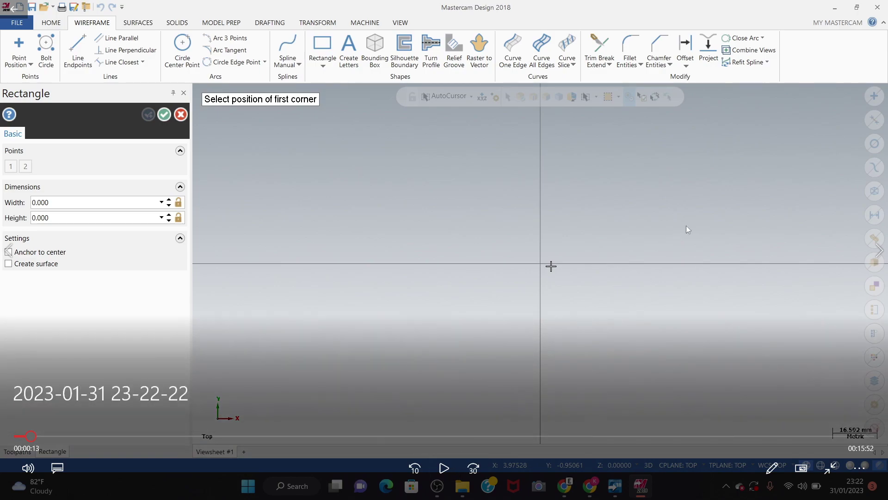
left_click(877, 8)
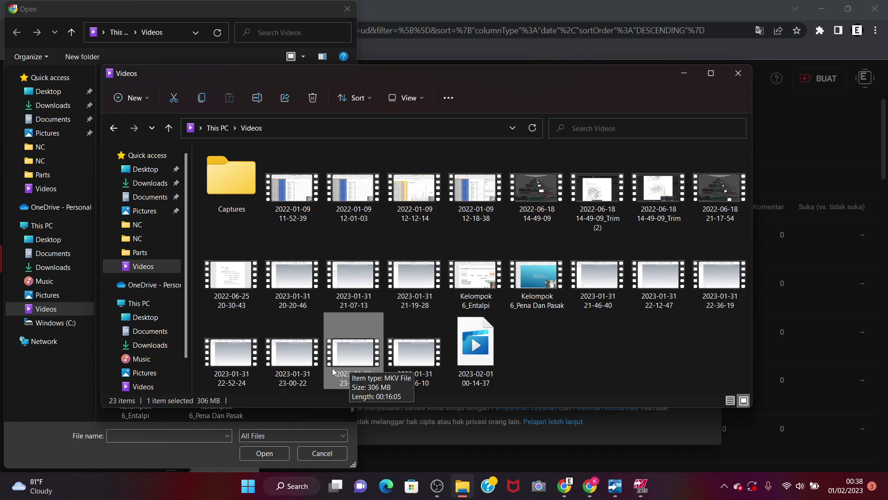
Step: Switch to the OBS window with the recording controls
mouse_move(613, 485)
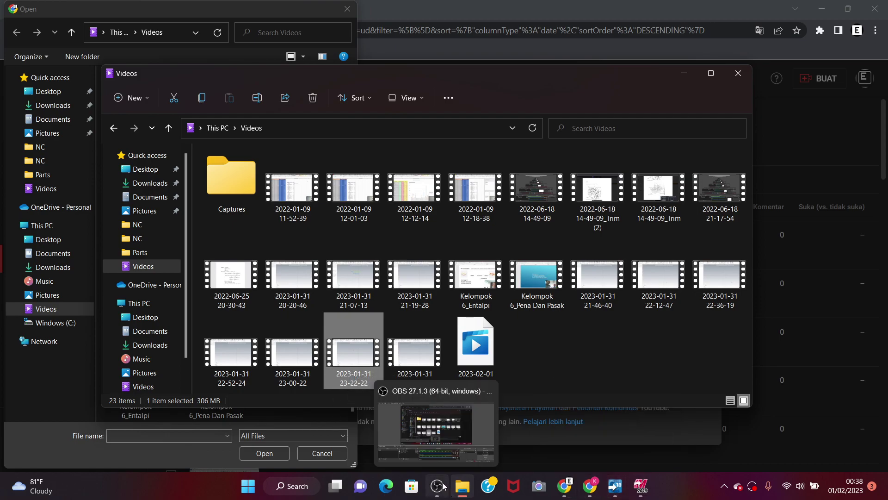
left_click(441, 437)
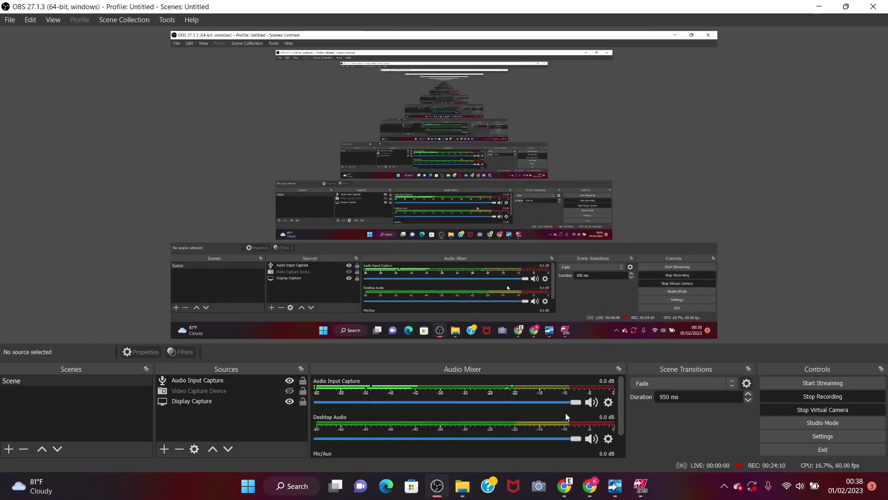